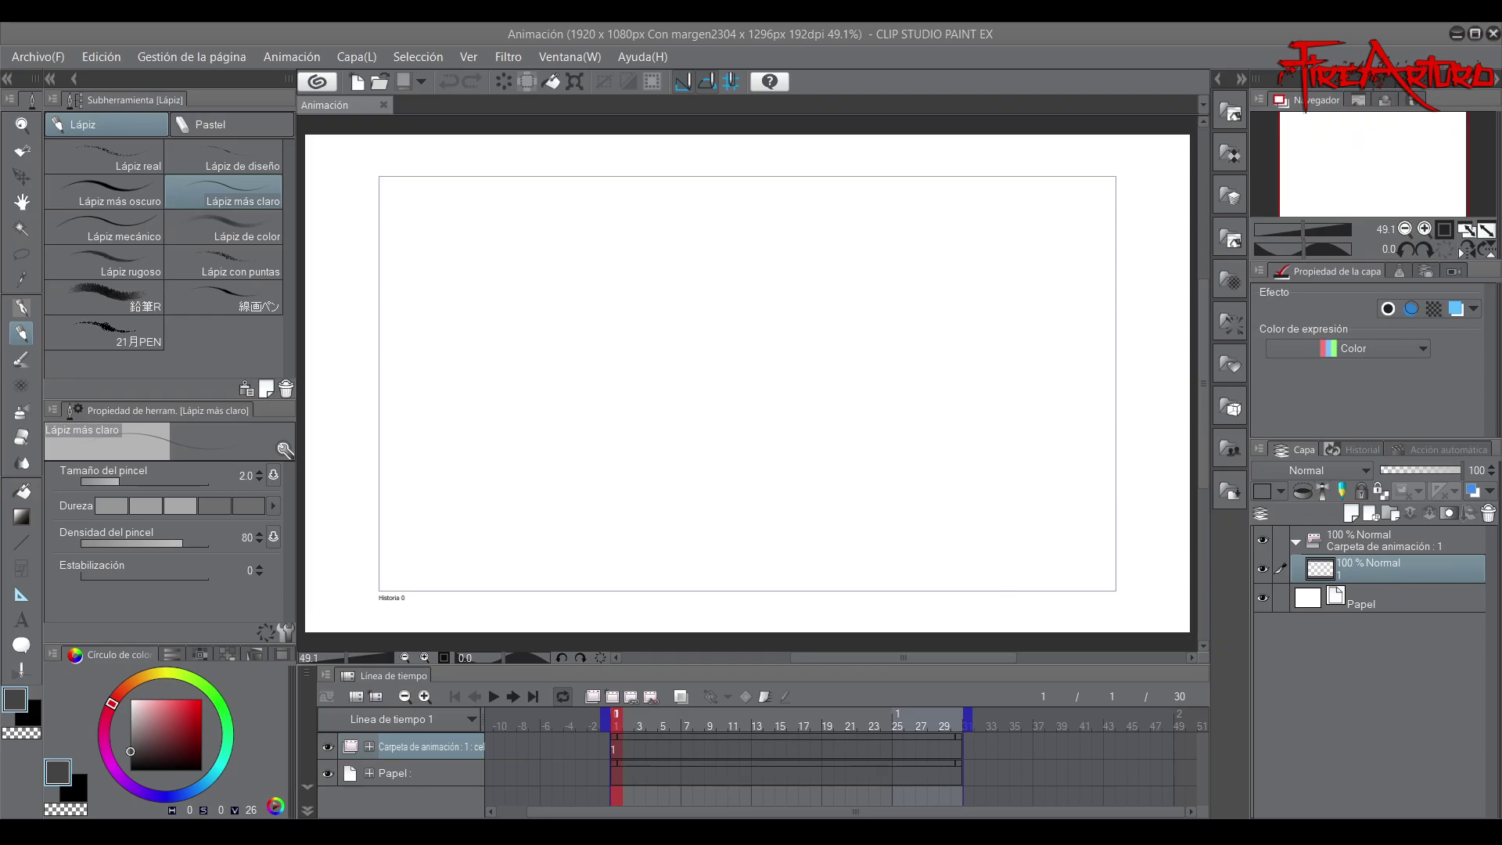
Set the drawing colour to black and mark a vanishing point near the centre of the frame
left_click_drag(1334, 152, 1337, 154)
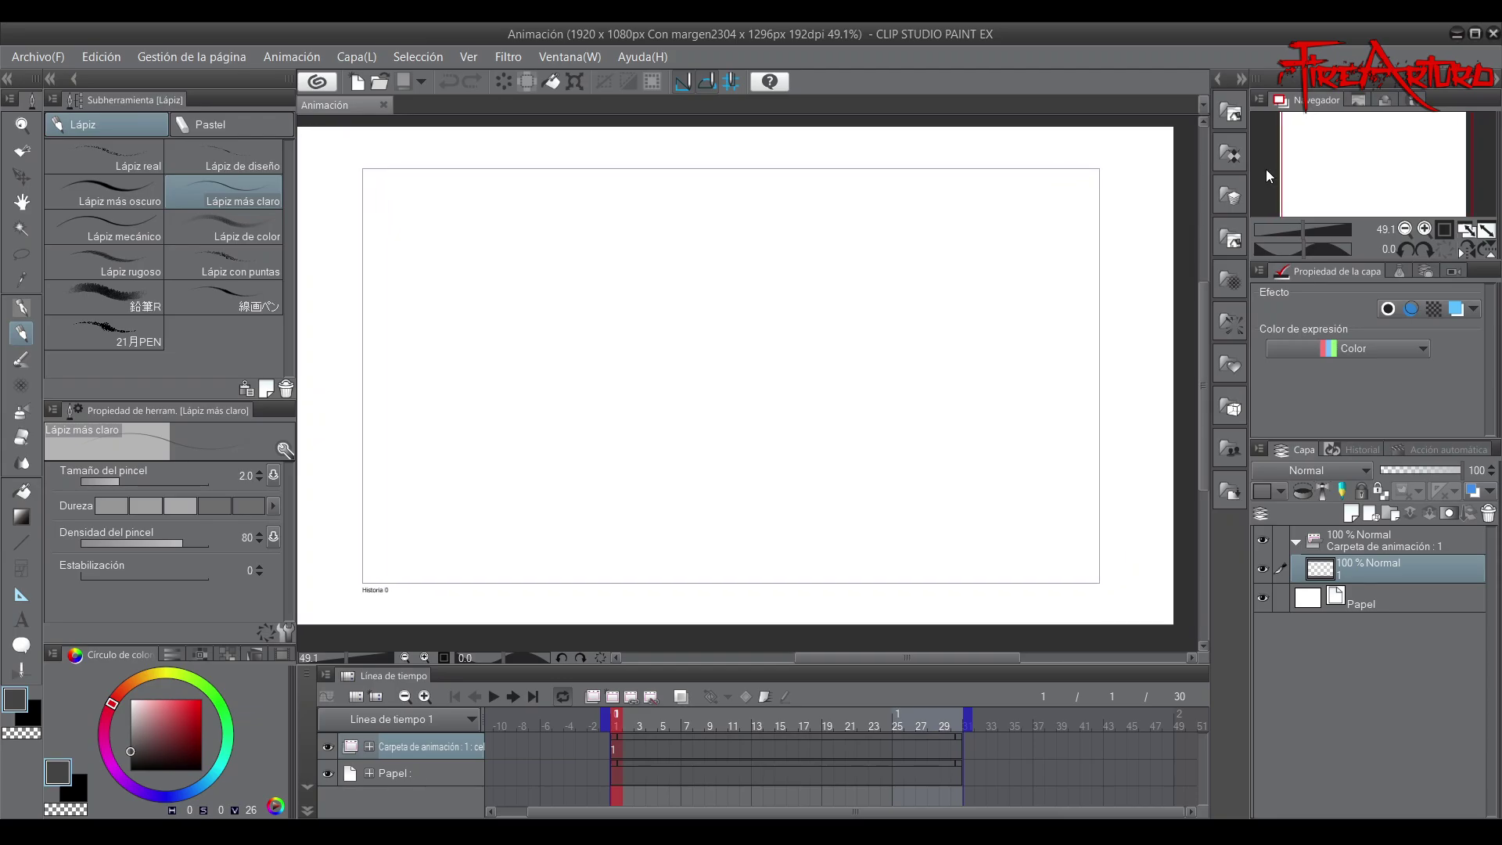
left_click(129, 770)
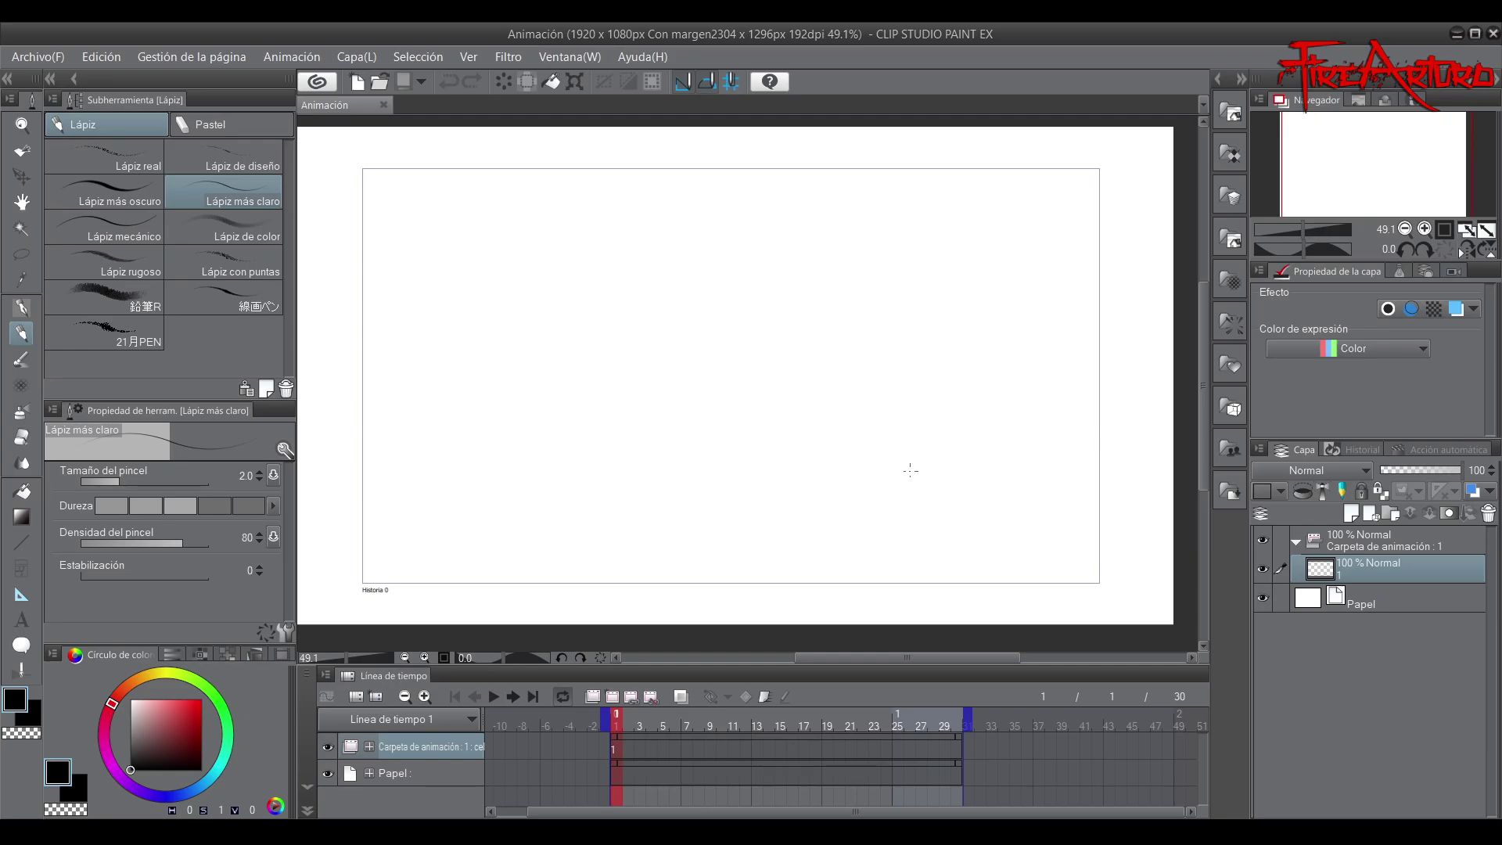
left_click_drag(1369, 173, 1362, 172)
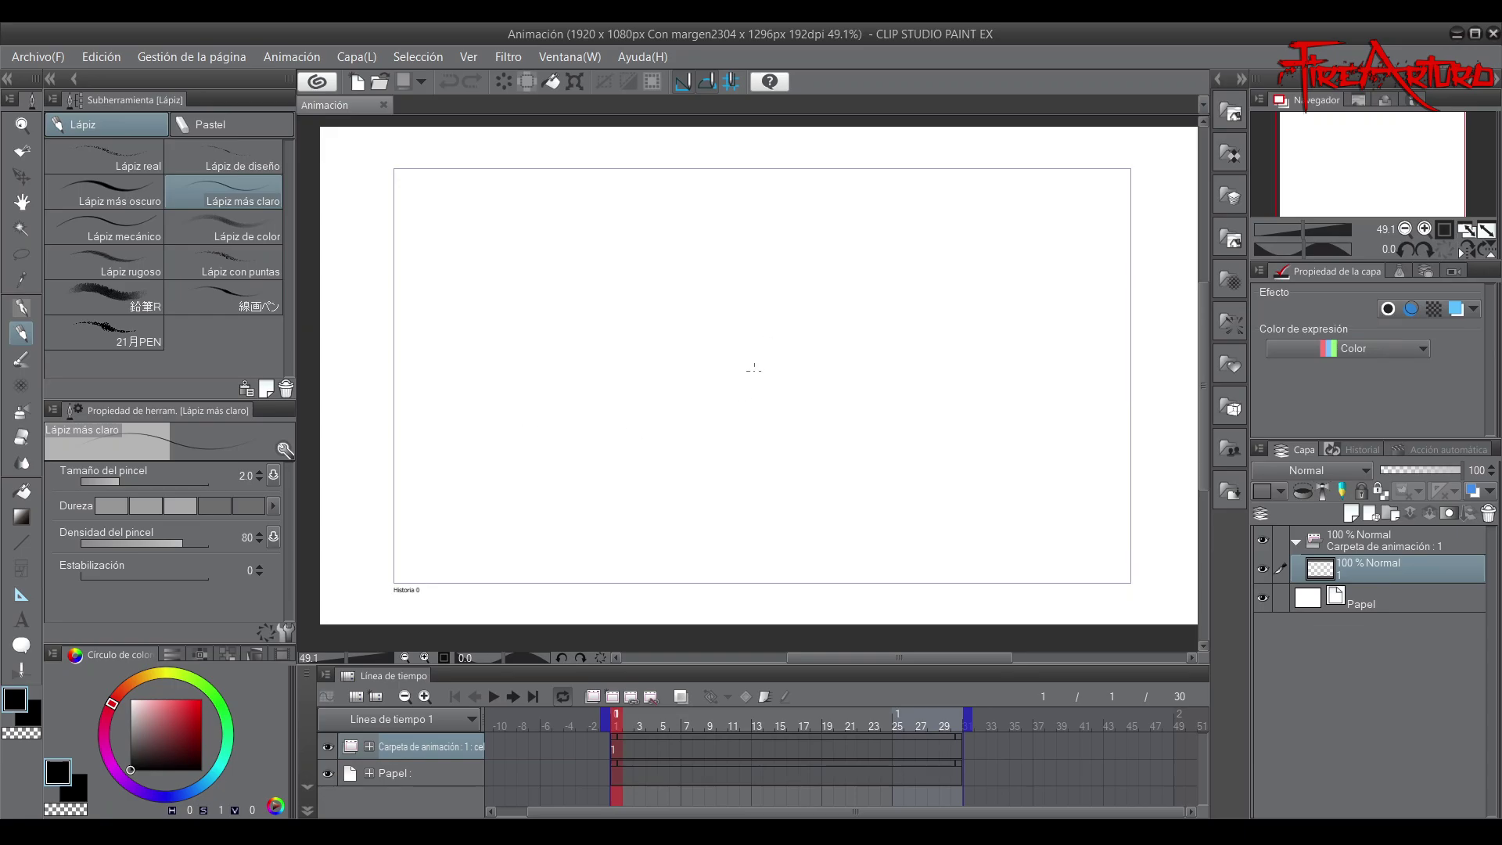
left_click(782, 327)
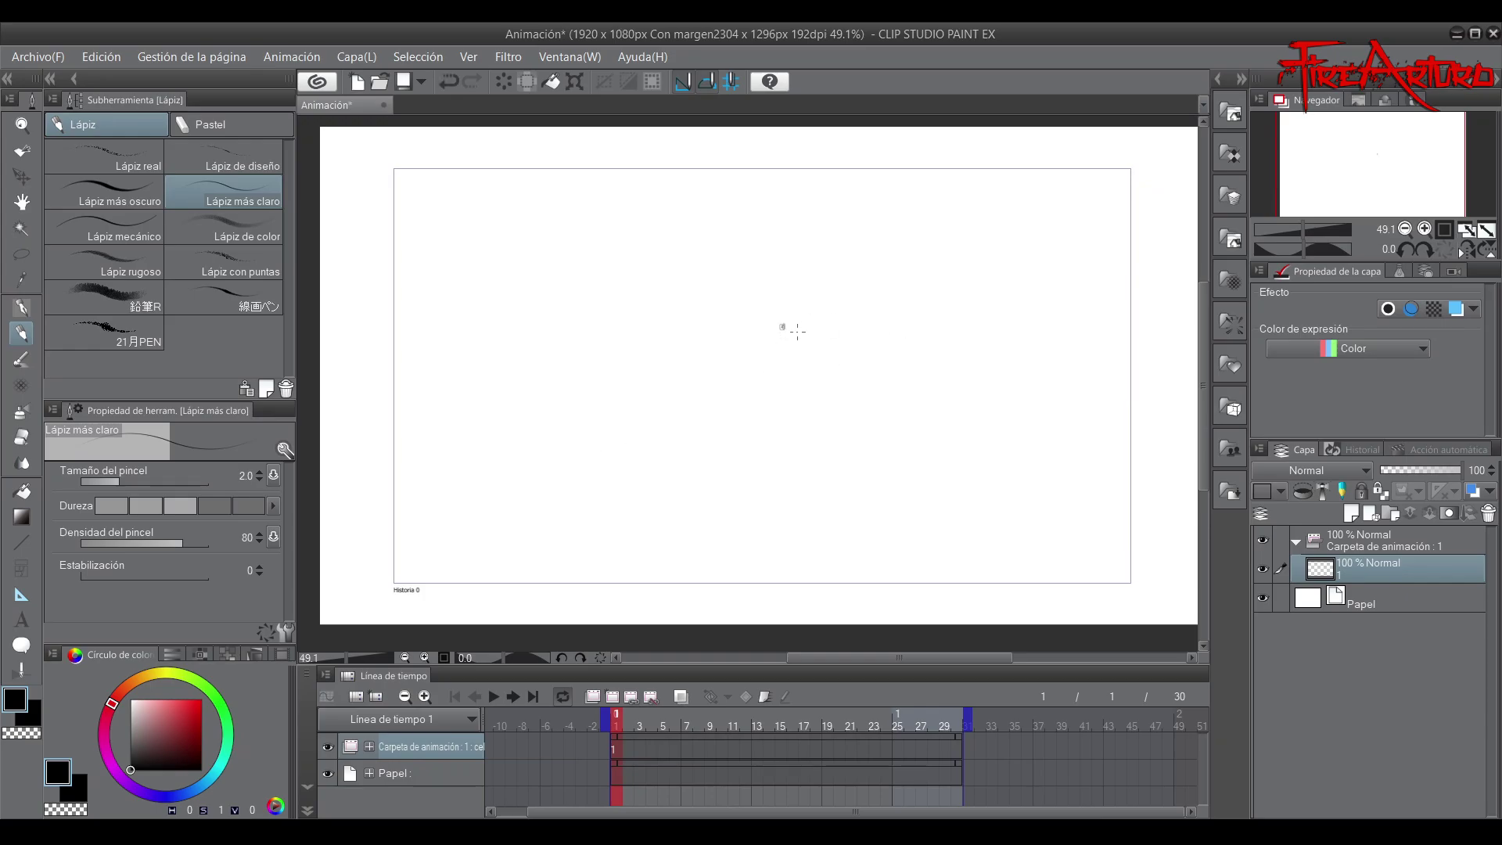
mouse_move(813, 312)
left_mouse_down()
mouse_move(546, 448)
mouse_move(992, 228)
left_mouse_up()
key("ctrl+z")
key("ctrl+z")
left_click_drag(517, 476, 1013, 228)
left_click_drag(548, 254, 1001, 460)
key("ctrl+z")
left_click_drag(528, 234, 1001, 450)
key("ctrl+z")
left_click_drag(556, 195, 992, 439)
key("ctrl+z")
left_click_drag(782, 329, 1021, 470)
left_click_drag(618, 190, 782, 326)
key("ctrl+z")
key("ctrl+z")
key("ctrl+z")
left_click_drag(594, 439, 906, 448)
left_click_drag(577, 448, 963, 435)
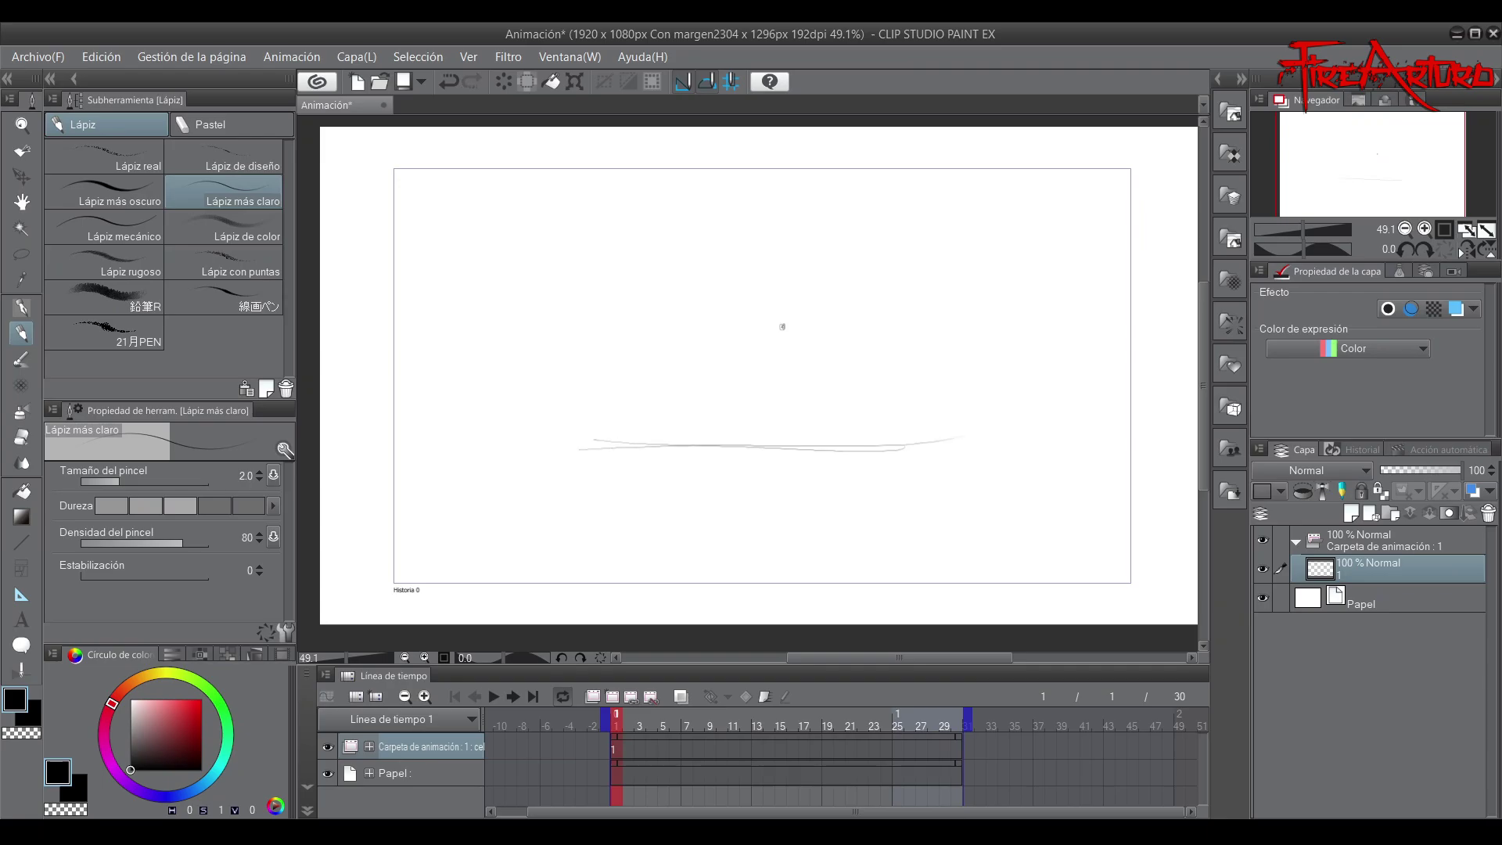
key("ctrl+z")
key("ctrl+z")
Rough in the projecting left block with its base line, vertical edges and floor diagonals running towards the vanishing point
left_click_drag(659, 402, 900, 409)
left_click_drag(620, 406, 877, 403)
left_click_drag(602, 190, 613, 404)
mouse_move(609, 195)
left_mouse_down()
mouse_move(612, 403)
mouse_move(720, 349)
mouse_move(440, 525)
left_mouse_up()
left_click_drag(341, 562, 739, 352)
left_click_drag(716, 162, 722, 352)
left_click_drag(720, 249, 723, 352)
mouse_move(605, 357)
left_mouse_down()
mouse_move(747, 350)
mouse_move(589, 347)
left_mouse_up()
mouse_move(588, 346)
left_mouse_down()
mouse_move(743, 352)
mouse_move(856, 293)
left_mouse_up()
Sketch the back wall's vertical edges and baseline, plus the first floor diagonals of the right wall
left_click_drag(775, 176, 772, 327)
mouse_move(783, 150)
left_mouse_down()
mouse_move(782, 327)
mouse_move(971, 320)
left_mouse_up()
left_click_drag(909, 149, 901, 326)
mouse_move(897, 181)
left_mouse_down()
mouse_move(897, 322)
mouse_move(1176, 461)
left_mouse_up()
left_click_drag(909, 348, 1197, 490)
left_click_drag(916, 319, 1197, 483)
left_click_drag(931, 327, 1118, 420)
left_click_drag(1016, 159, 1023, 278)
left_click_drag(925, 275, 1151, 401)
key("ctrl+z")
key("ctrl+z")
key("ctrl+z")
Add converging floor, mid-wall and ceiling lines to the right wall and reinforce the back wall's left edge
left_click_drag(841, 333, 1197, 411)
left_click_drag(915, 334, 1197, 393)
left_click_drag(894, 277, 1197, 217)
left_click_drag(878, 289, 1197, 212)
left_click_drag(897, 226, 1040, 132)
mouse_move(1003, 142)
left_mouse_down()
mouse_move(900, 244)
mouse_move(1038, 138)
left_mouse_up()
mouse_move(772, 307)
left_mouse_down()
mouse_move(715, 307)
mouse_move(705, 205)
left_mouse_up()
key("ctrl+z")
key("ctrl+z")
left_click_drag(781, 176, 774, 335)
left_click_drag(782, 312, 764, 339)
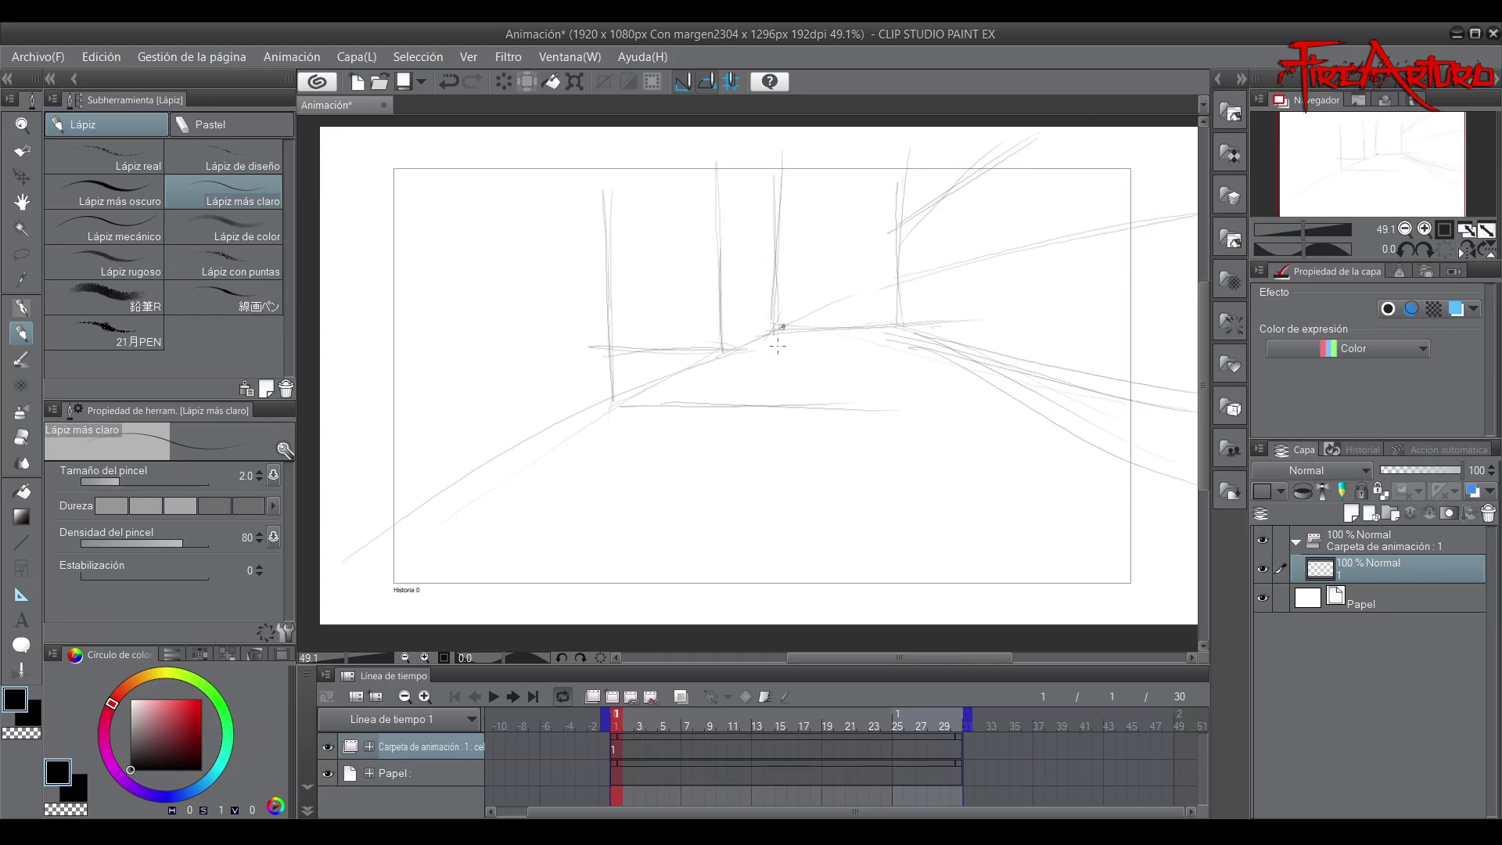
Sketch the back wall's ceiling and mid-height lines, connect them to the left block and extend the right wall's perspective lines
left_click_drag(763, 228, 923, 229)
left_click_drag(719, 166, 776, 233)
mouse_move(708, 274)
left_mouse_down()
mouse_move(777, 329)
mouse_move(774, 315)
left_mouse_up()
key("ctrl+z")
mouse_move(729, 271)
left_mouse_down()
mouse_move(773, 314)
mouse_move(942, 291)
mouse_move(1049, 250)
left_mouse_up()
left_click_drag(860, 312, 1178, 193)
left_click_drag(896, 317, 1197, 458)
left_click_drag(926, 367, 1197, 535)
Sketch the left block's top and middle edges and the left wall's floor, mid-height and ceiling lines
left_click_drag(595, 191, 716, 182)
left_click_drag(598, 280, 718, 267)
left_click_drag(601, 191, 639, 185)
left_click_drag(618, 398, 321, 574)
left_click_drag(324, 287, 613, 317)
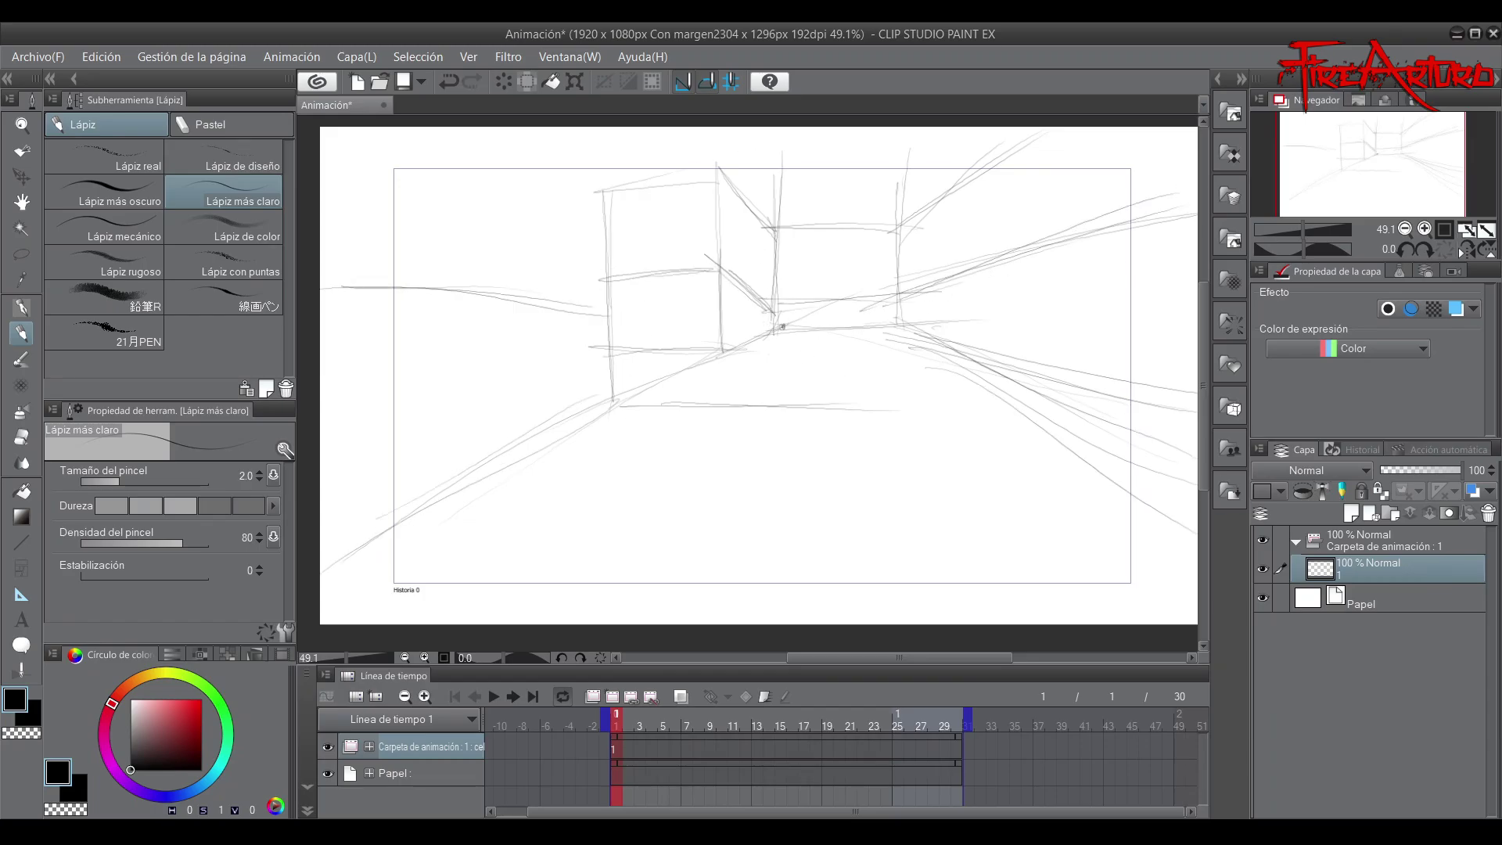
left_click_drag(609, 238, 443, 140)
left_click_drag(504, 201, 539, 235)
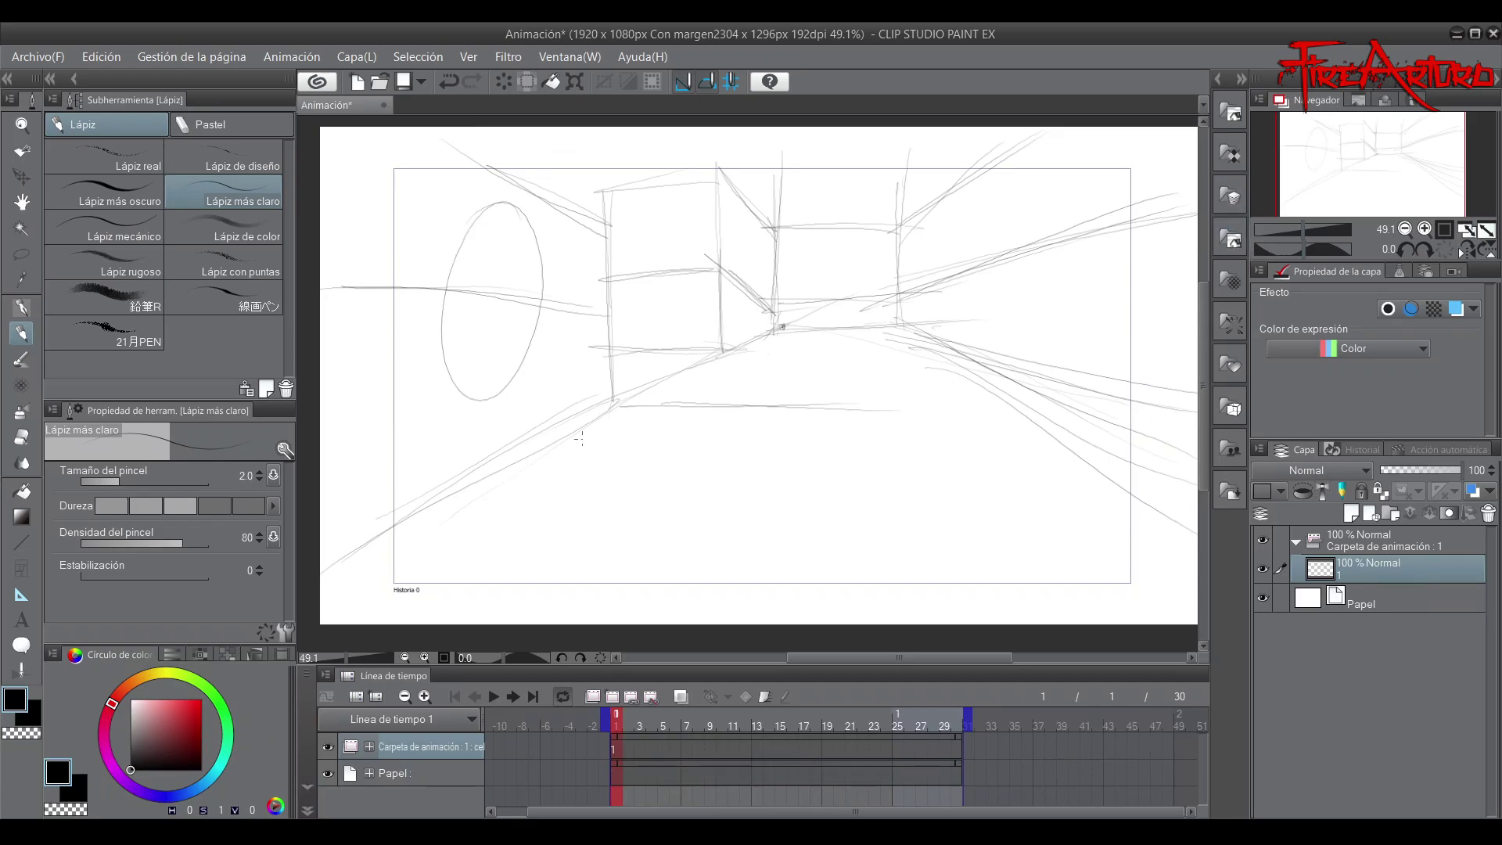
left_click_drag(748, 224, 674, 227)
mouse_move(849, 205)
left_mouse_down()
mouse_move(843, 298)
mouse_move(851, 206)
left_mouse_up()
left_click_drag(1005, 175, 965, 235)
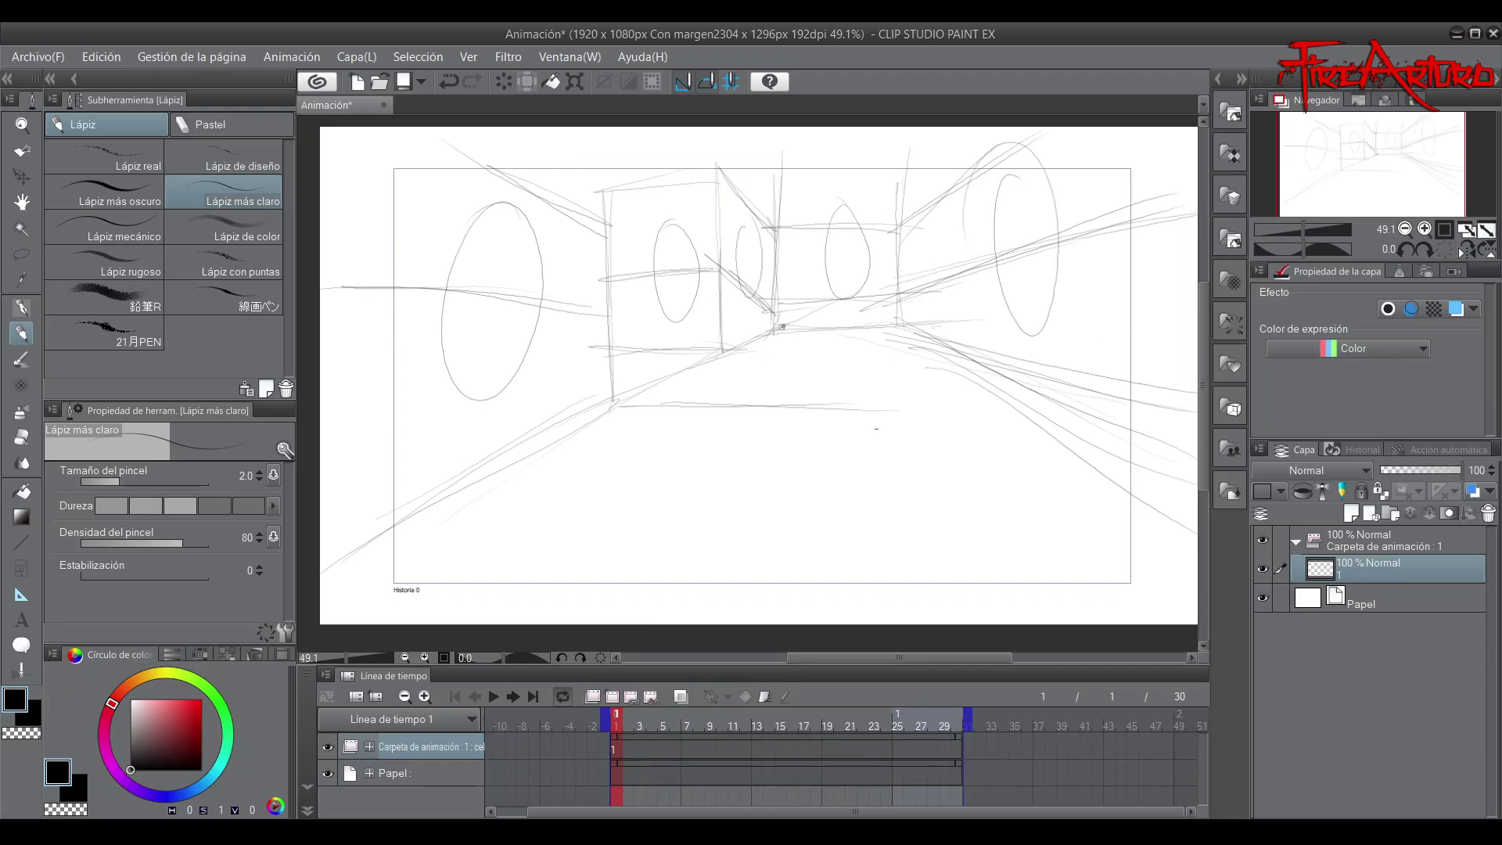
mouse_move(855, 363)
left_mouse_down()
mouse_move(783, 557)
mouse_move(804, 377)
left_mouse_up()
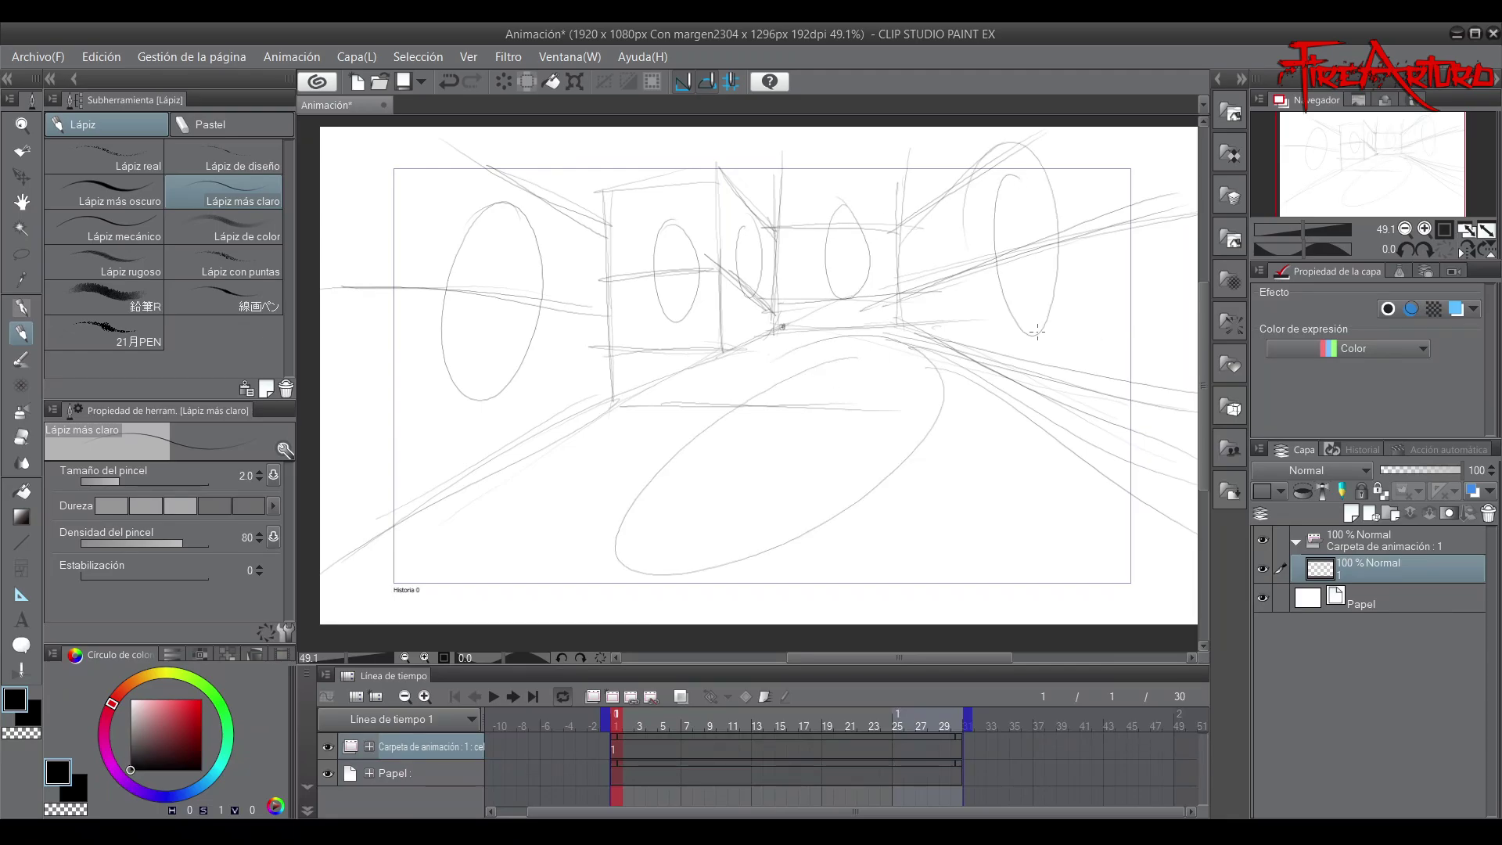
key("ctrl+z")
key("ctrl+z")
key("ctrl+z")
key("ctrl+z")
key("ctrl+z")
key("ctrl+z")
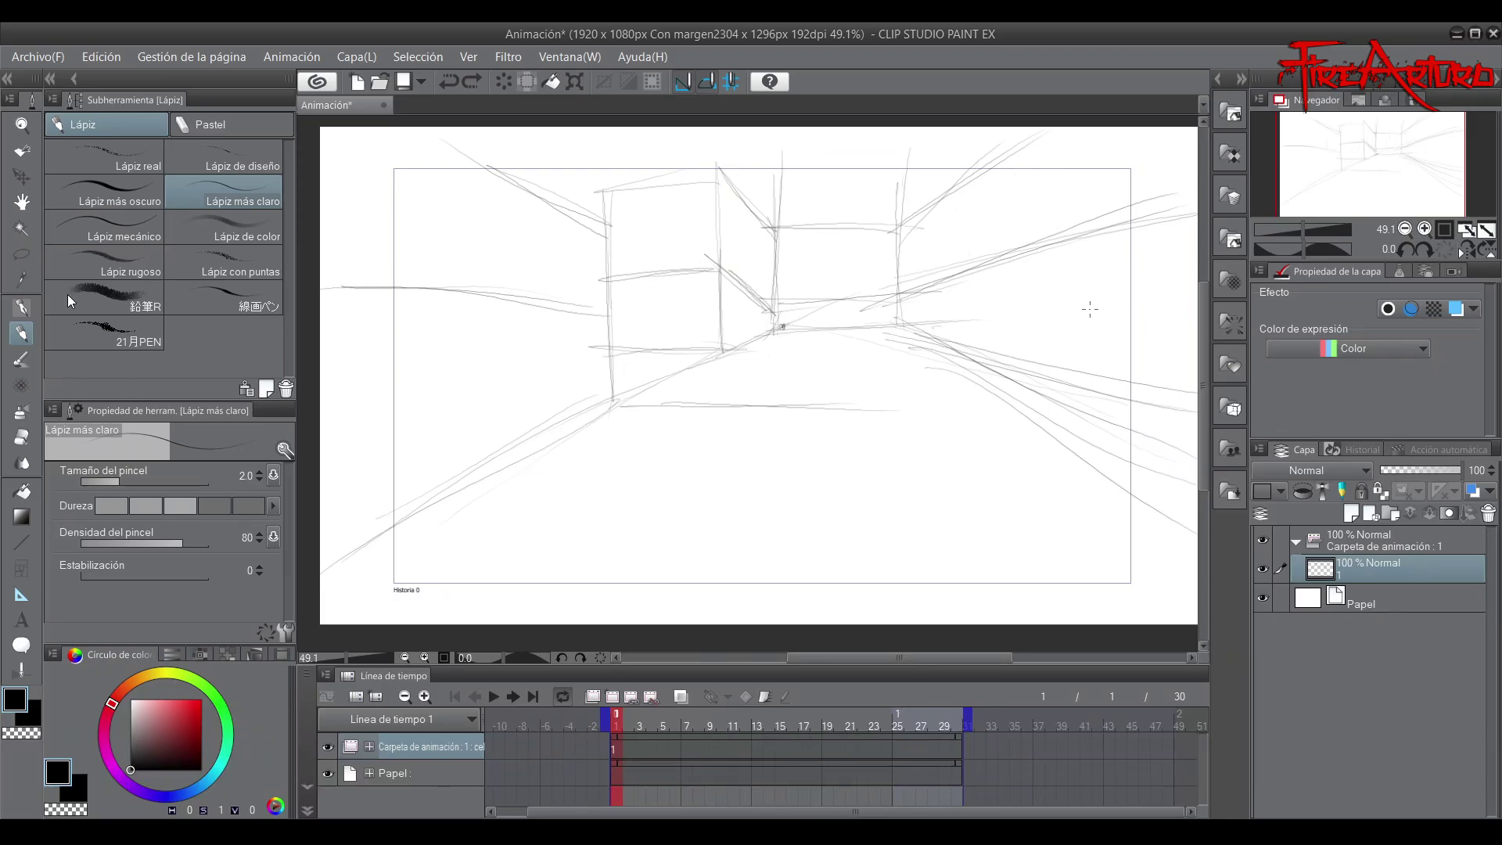
Lasso and delete the stray floor lines below the left block, clear the selection and return to the pencil
left_click(22, 255)
mouse_move(685, 386)
left_mouse_down()
mouse_move(630, 394)
mouse_move(926, 485)
mouse_move(829, 373)
left_mouse_up()
key("Delete")
key("ctrl+d")
mouse_move(630, 380)
left_mouse_down()
mouse_move(727, 362)
mouse_move(633, 347)
left_mouse_up()
left_click(632, 345)
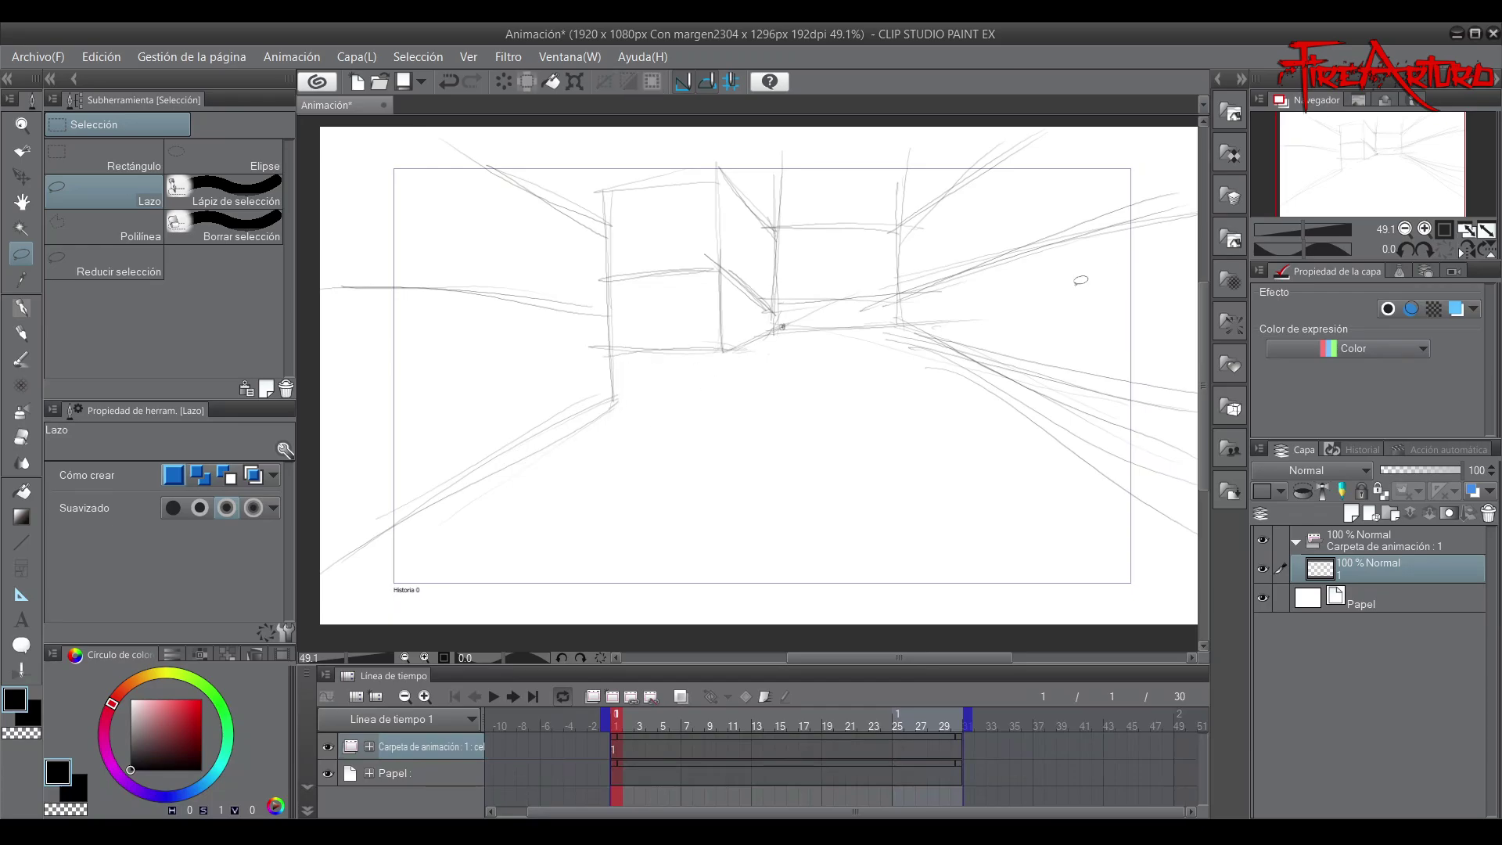
left_click(22, 333)
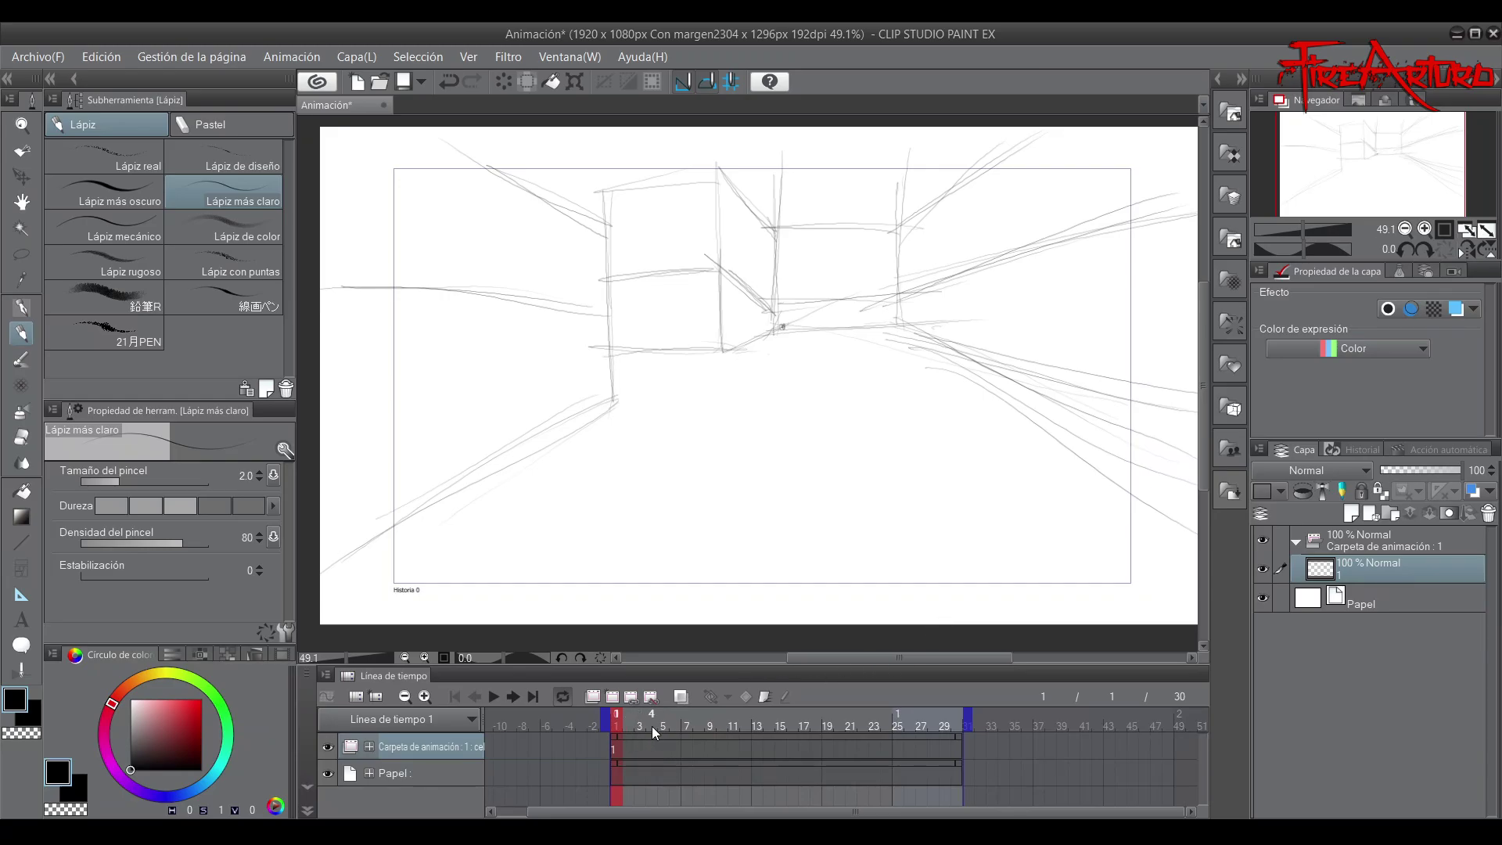
left_click_drag(810, 597, 831, 346)
mouse_move(807, 356)
left_mouse_down()
mouse_move(829, 339)
mouse_move(858, 376)
left_mouse_up()
mouse_move(806, 592)
left_mouse_down()
mouse_move(794, 391)
mouse_move(648, 360)
mouse_move(704, 382)
left_mouse_up()
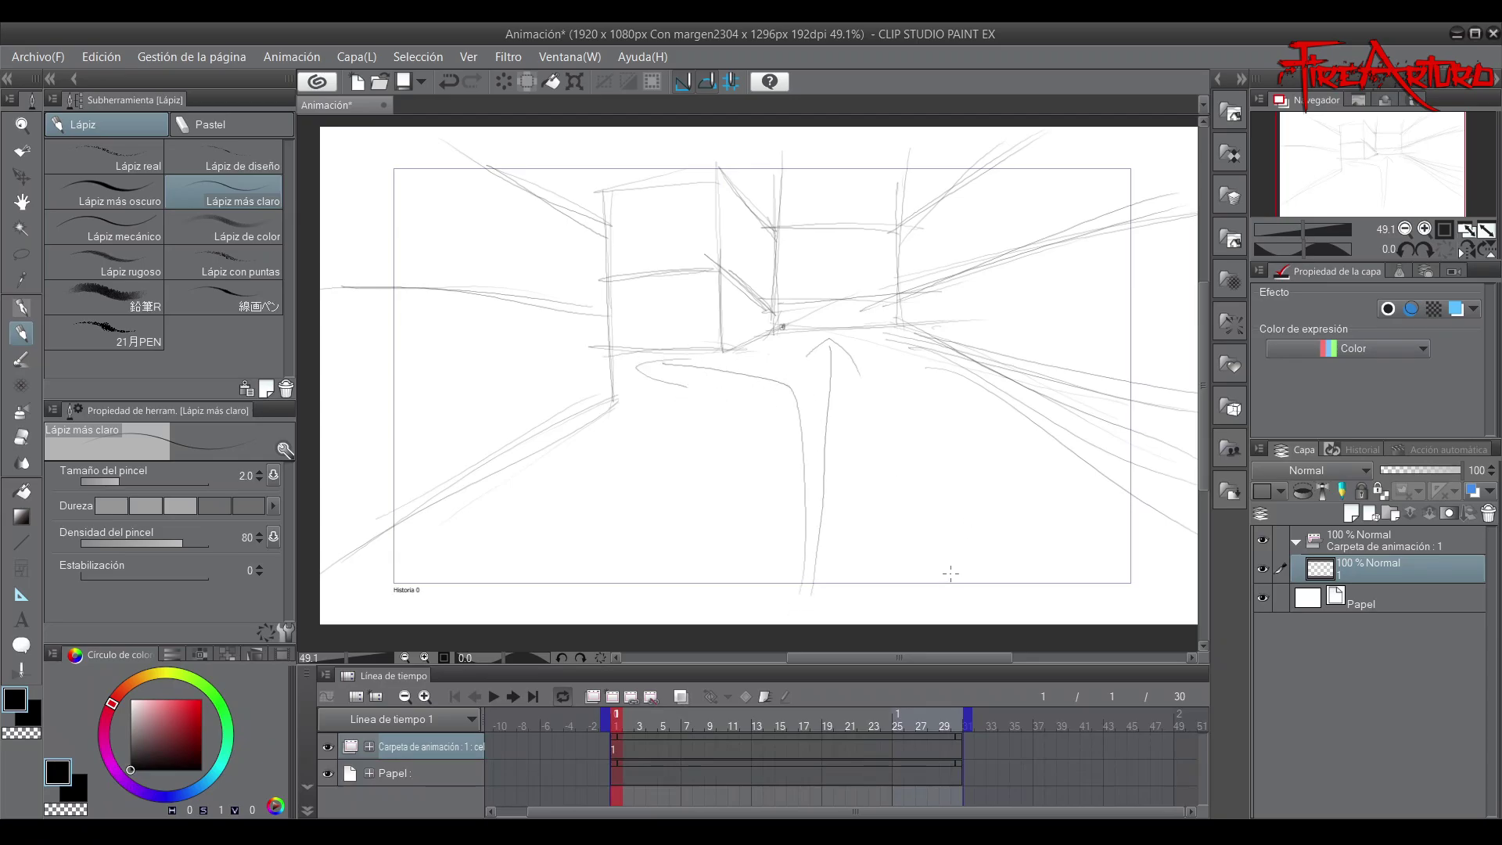
key("ctrl+z")
key("ctrl+z")
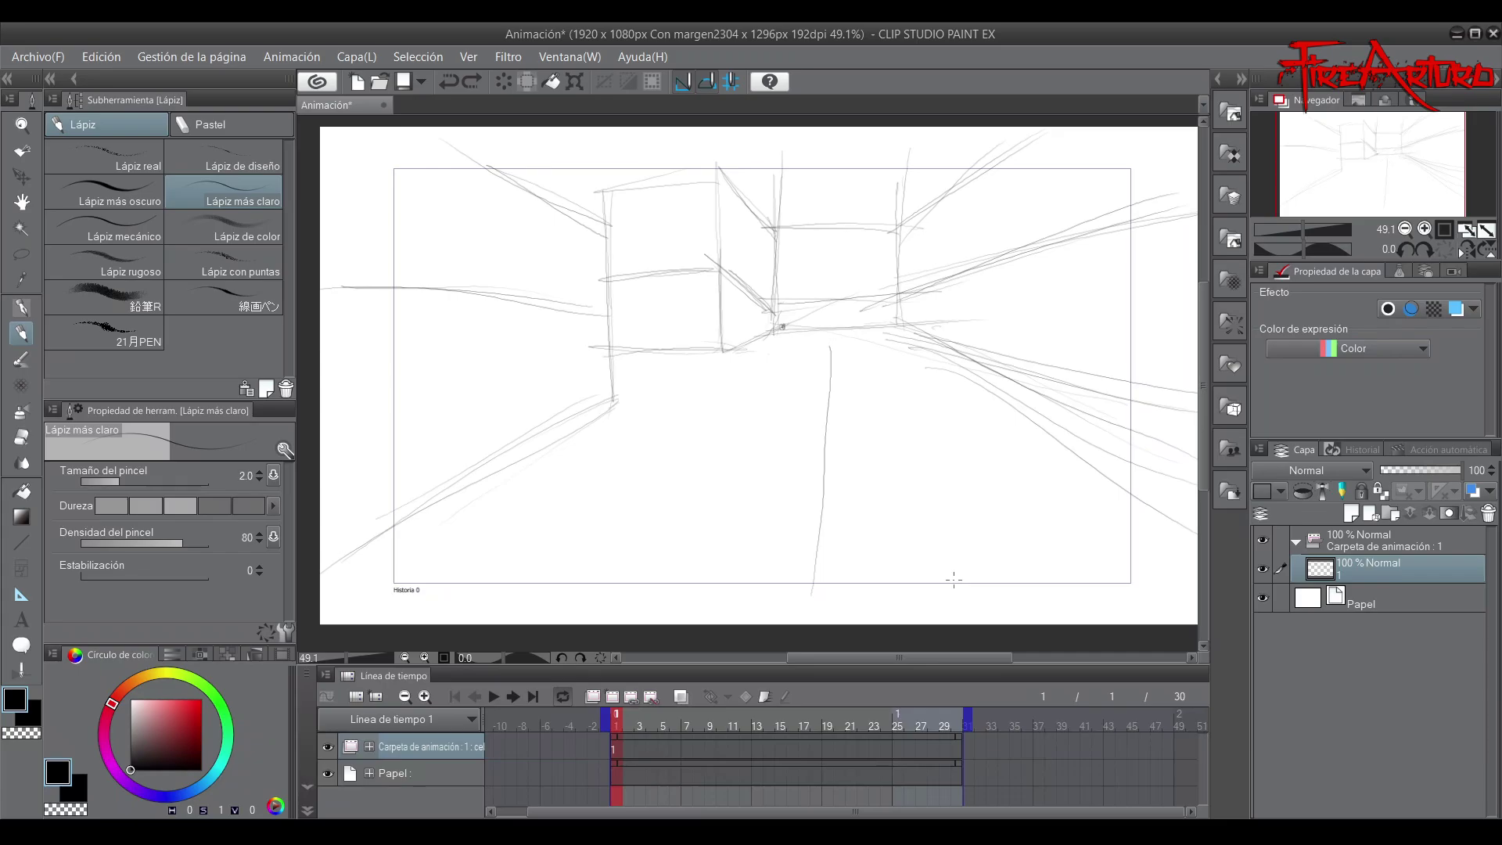
key("ctrl+z")
Add a new animation cel, move it to frame 7 and enable the onion skin
key("alt+n")
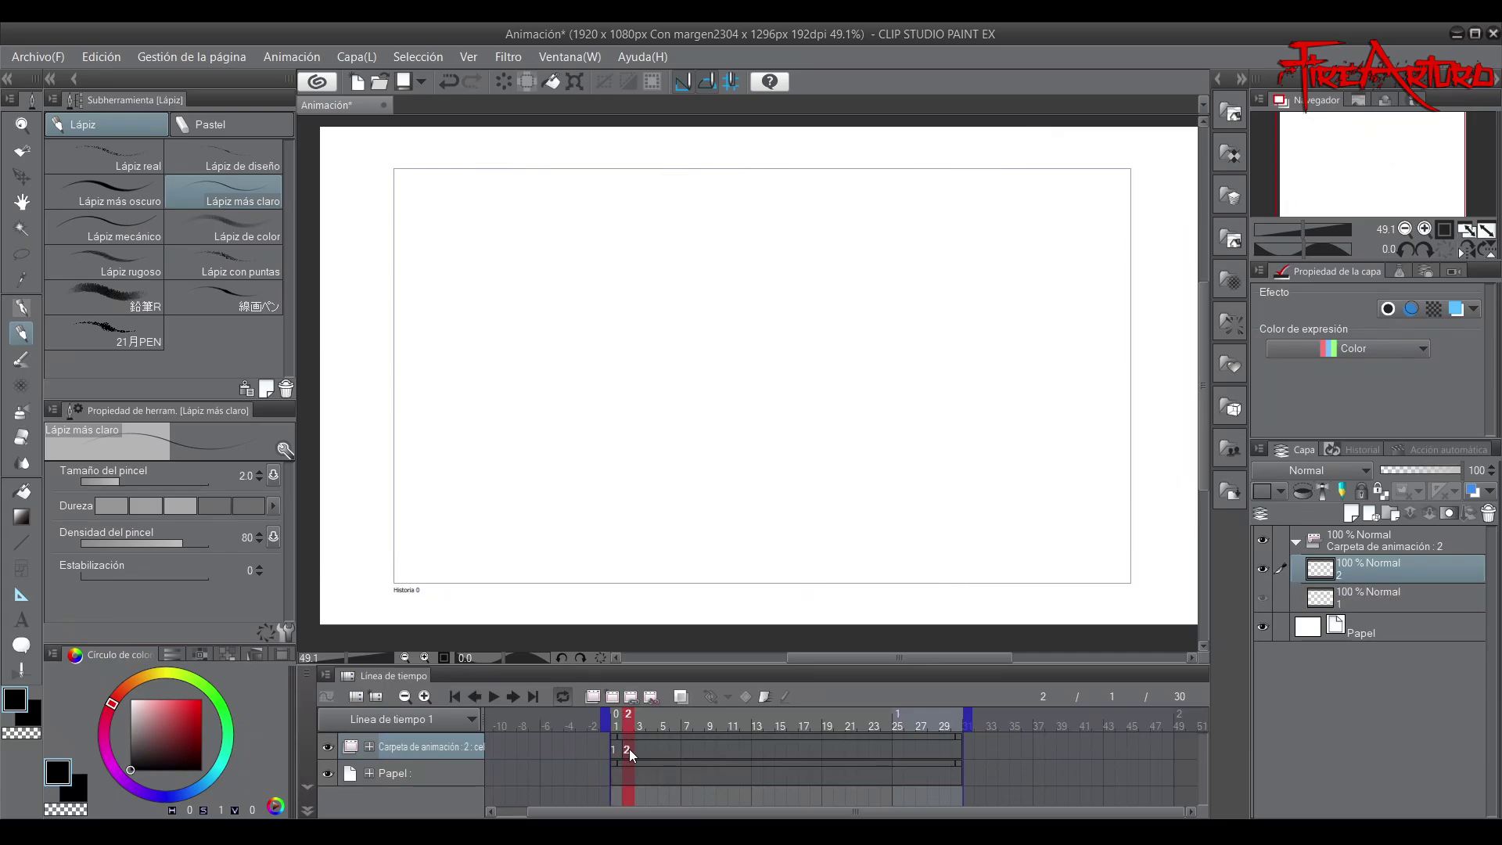
left_click_drag(687, 753, 685, 749)
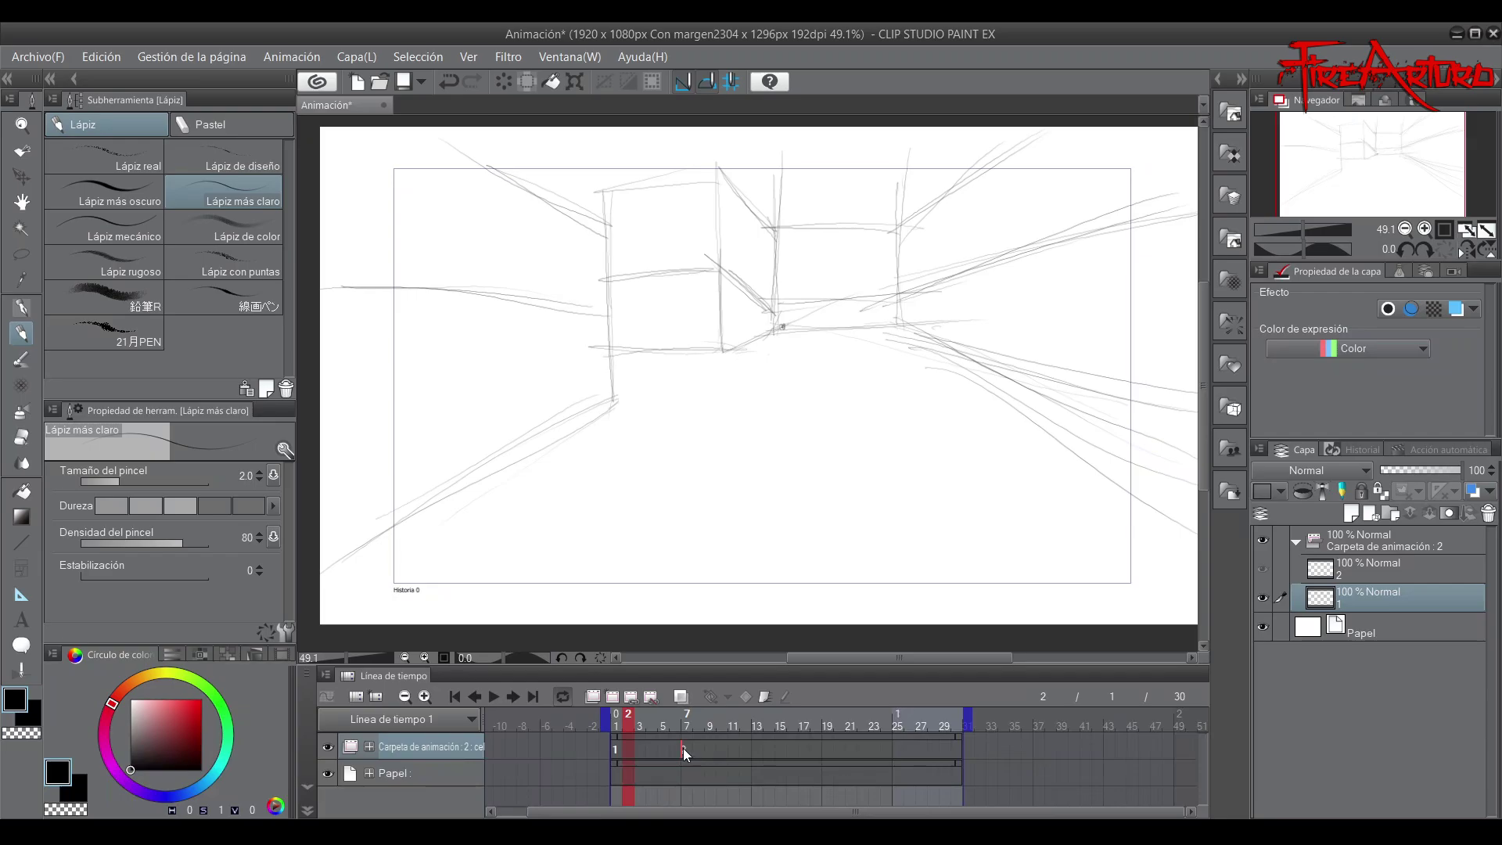
left_click(686, 749)
left_click(680, 696)
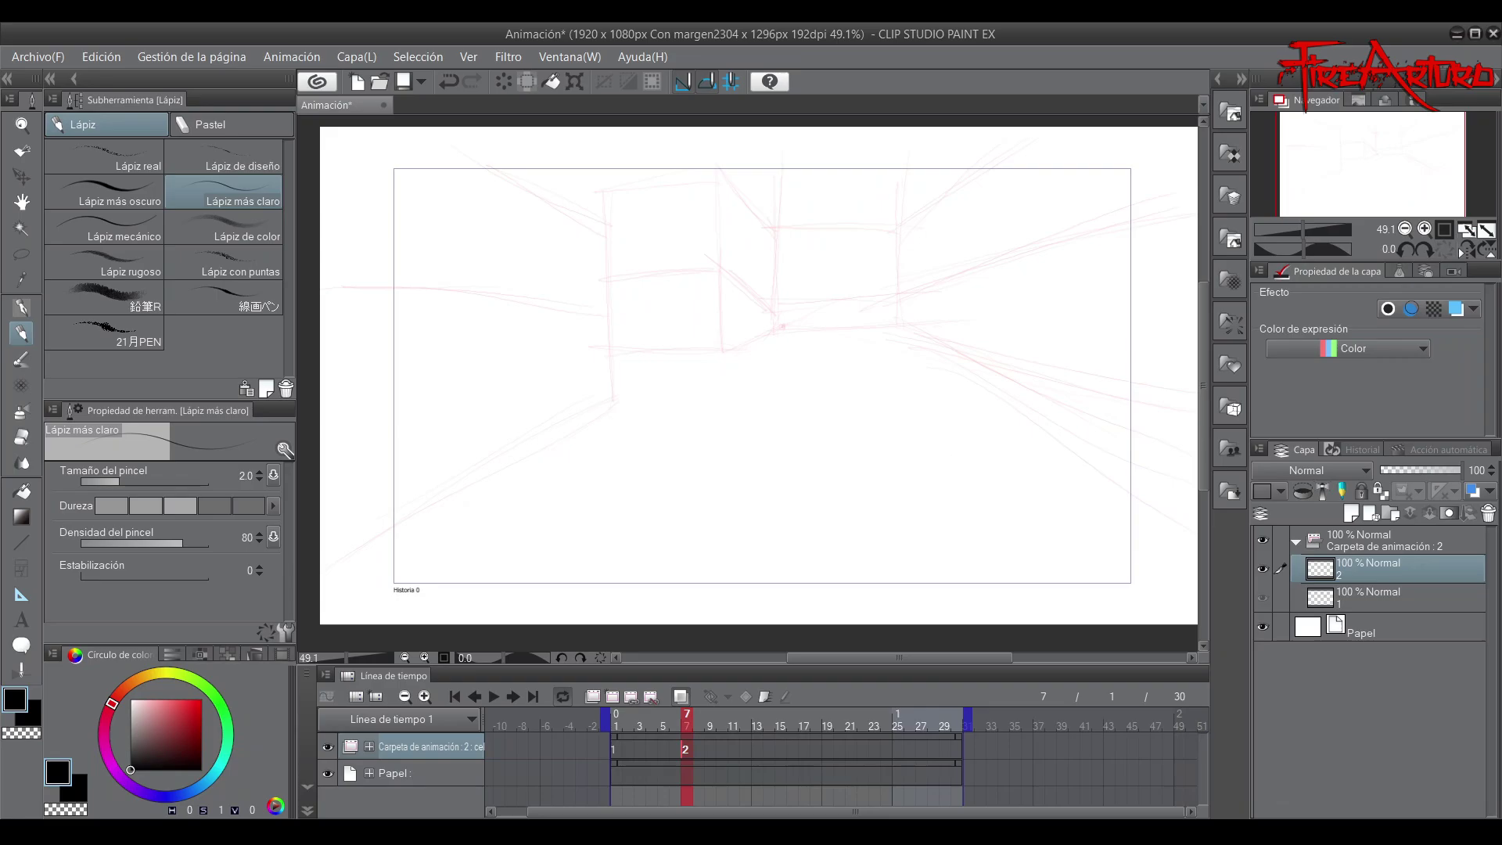
mouse_move(688, 715)
left_mouse_down()
mouse_move(658, 724)
mouse_move(691, 721)
left_mouse_up()
On frame 7, sketch the enlarged corner's vertical edges, the back wall's base line and the right floor diagonal
mouse_move(711, 150)
left_mouse_down()
mouse_move(720, 517)
mouse_move(693, 562)
mouse_move(697, 263)
mouse_move(692, 528)
mouse_move(993, 495)
left_mouse_up()
left_click_drag(674, 528, 946, 500)
left_click_drag(664, 557, 1072, 431)
key("ctrl+z")
key("ctrl+z")
key("ctrl+z")
left_click_drag(1015, 133, 1010, 383)
left_click_drag(1023, 182, 1013, 439)
left_click_drag(721, 409, 1016, 440)
left_click_drag(689, 431, 1009, 438)
mouse_move(753, 450)
left_mouse_down()
mouse_move(970, 443)
mouse_move(1191, 395)
left_mouse_up()
left_click_drag(998, 458, 1177, 400)
Sketch the left floor diagonals and the top edges of both walls, and reinforce the central vertical corner
left_click_drag(434, 622, 729, 525)
left_click_drag(512, 599, 730, 532)
left_click_drag(682, 365, 731, 382)
left_click_drag(690, 419, 1006, 464)
left_click_drag(716, 219, 1035, 208)
left_click_drag(342, 188, 710, 180)
mouse_move(402, 204)
left_mouse_down()
mouse_move(708, 183)
mouse_move(698, 520)
left_mouse_up()
left_click_drag(702, 362, 685, 582)
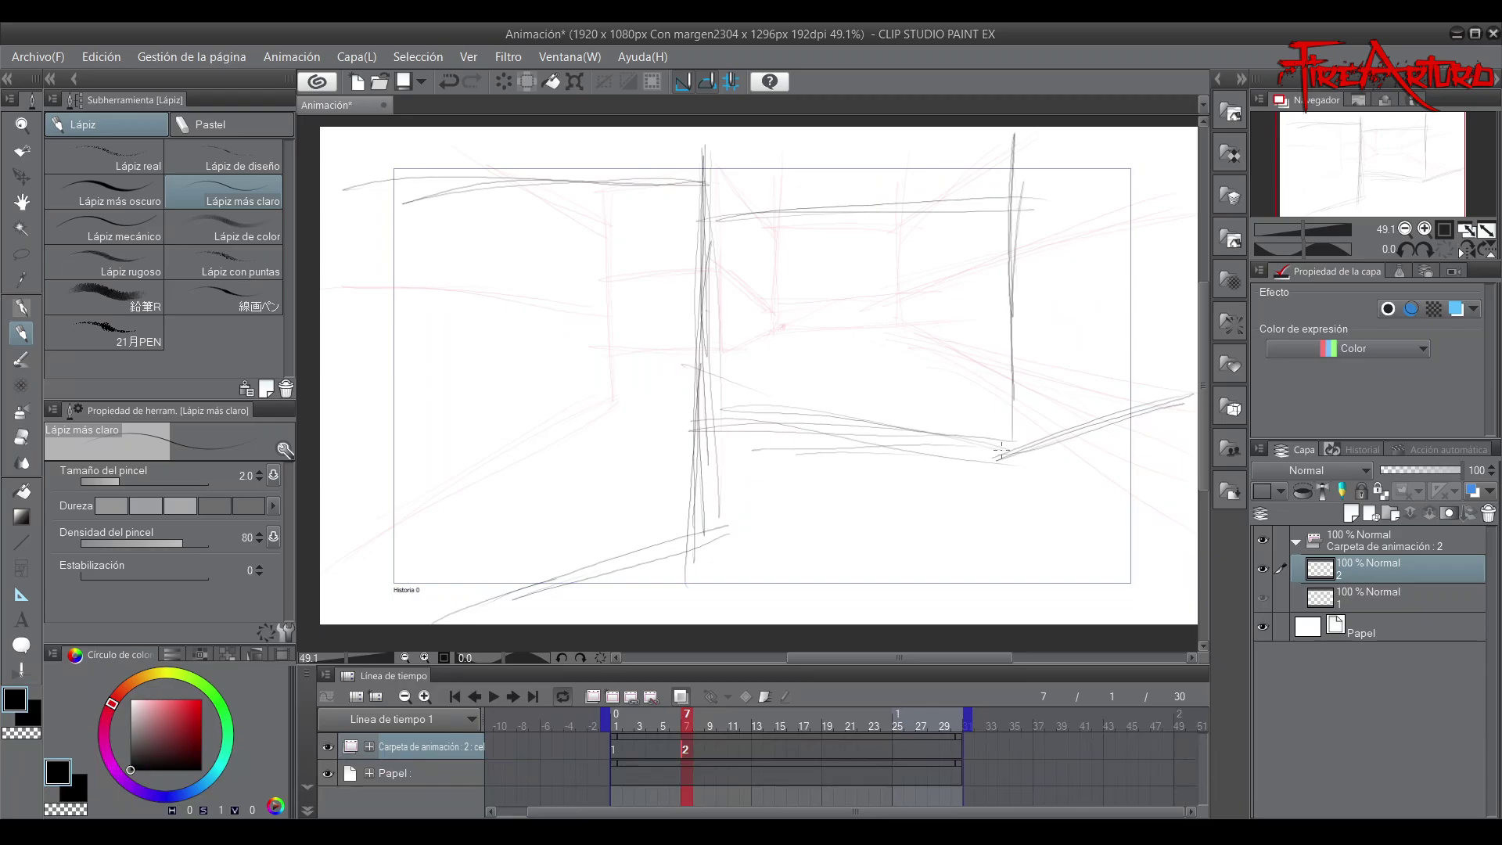
left_click_drag(747, 476, 968, 624)
key("ctrl+z")
left_click_drag(687, 713, 663, 722)
mouse_move(743, 577)
left_mouse_down()
mouse_move(807, 402)
mouse_move(676, 381)
left_mouse_up()
key("ctrl+z")
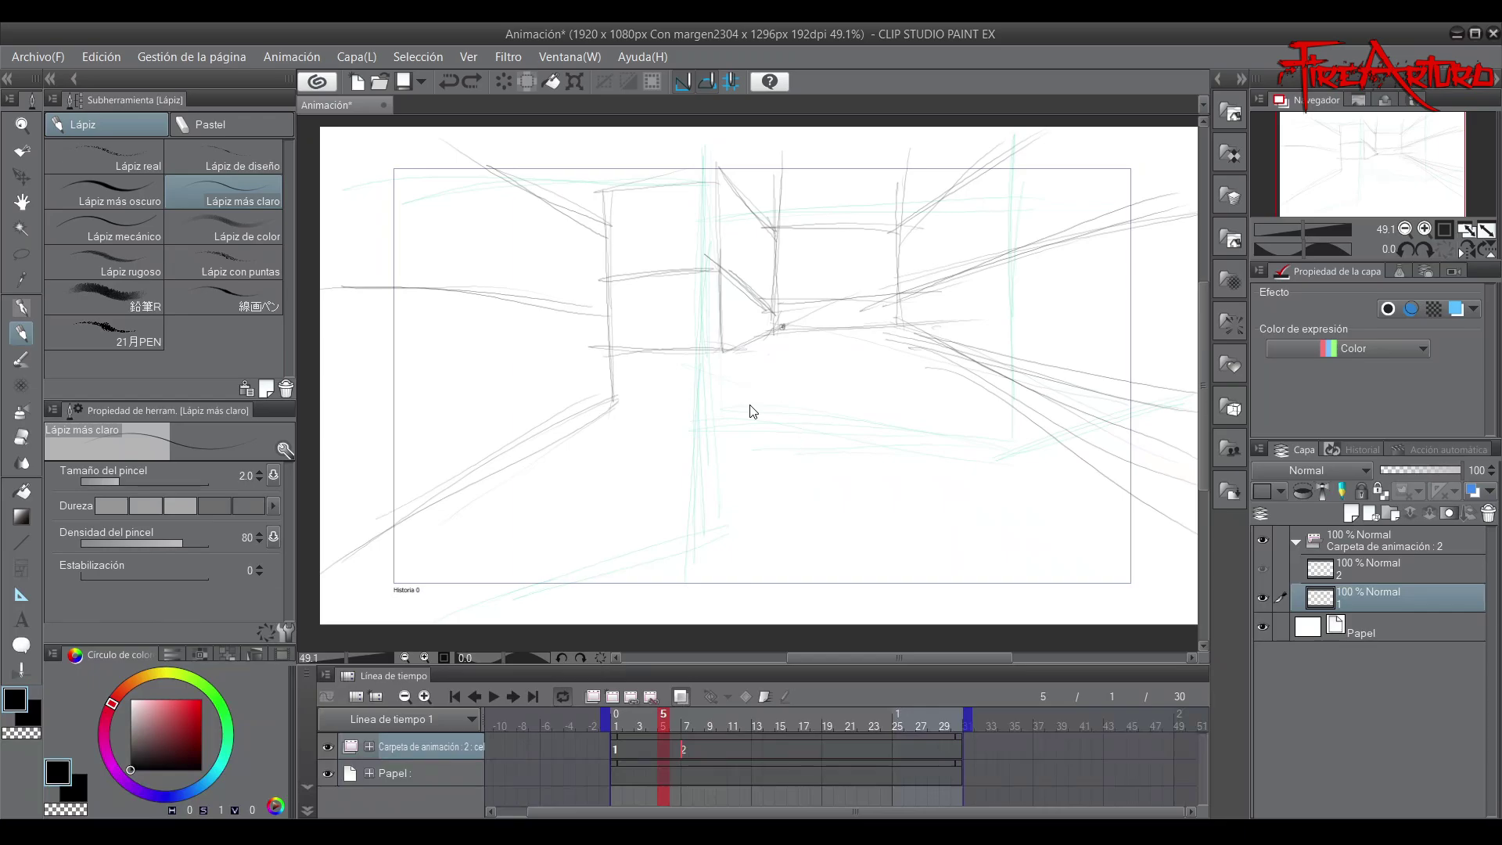
Add a third animation cel at frame 13
left_click_drag(665, 725, 701, 716)
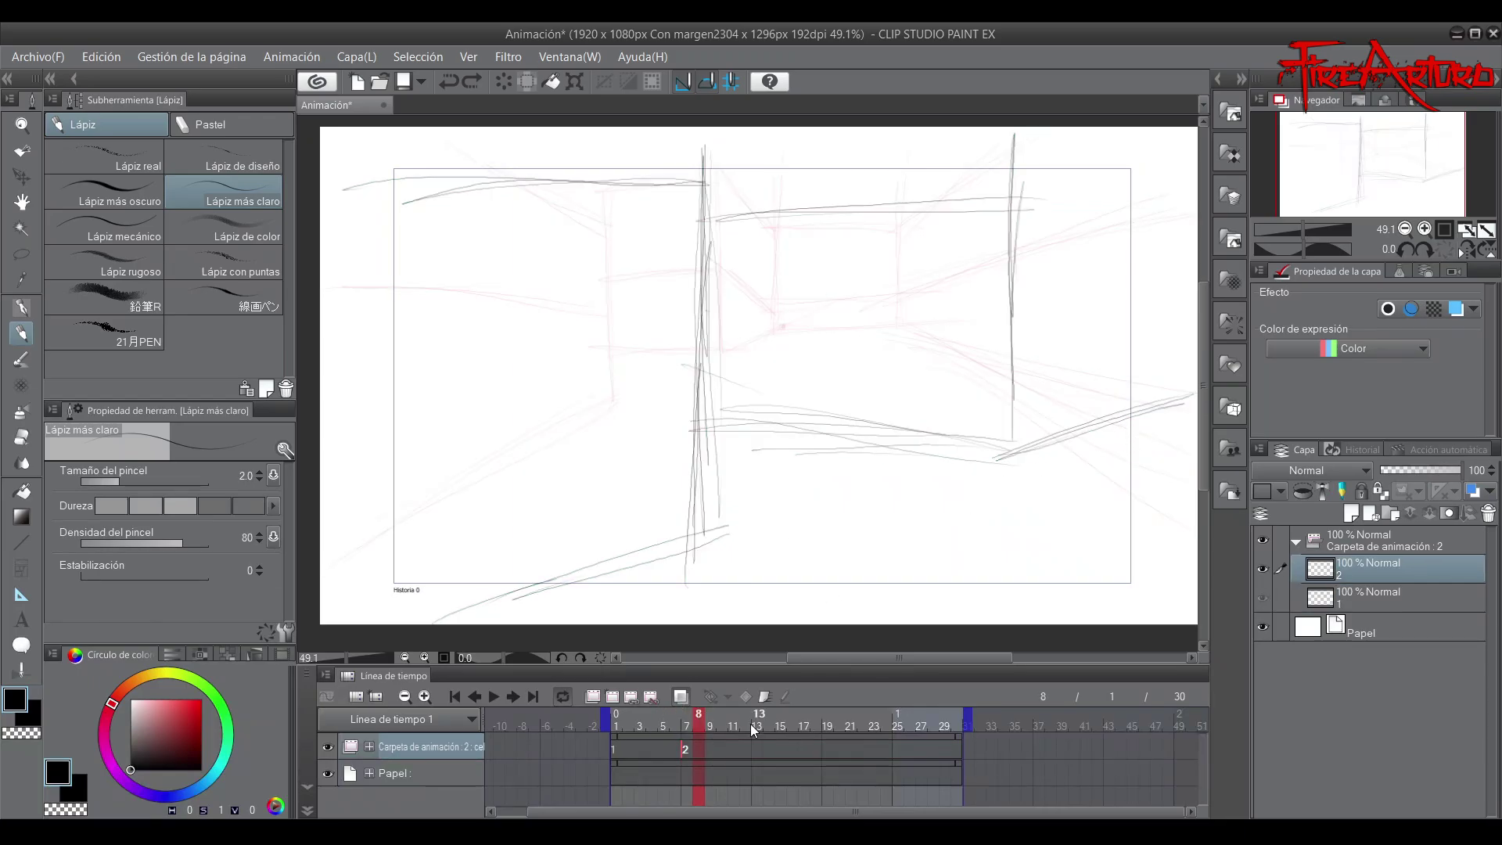
left_click(756, 749)
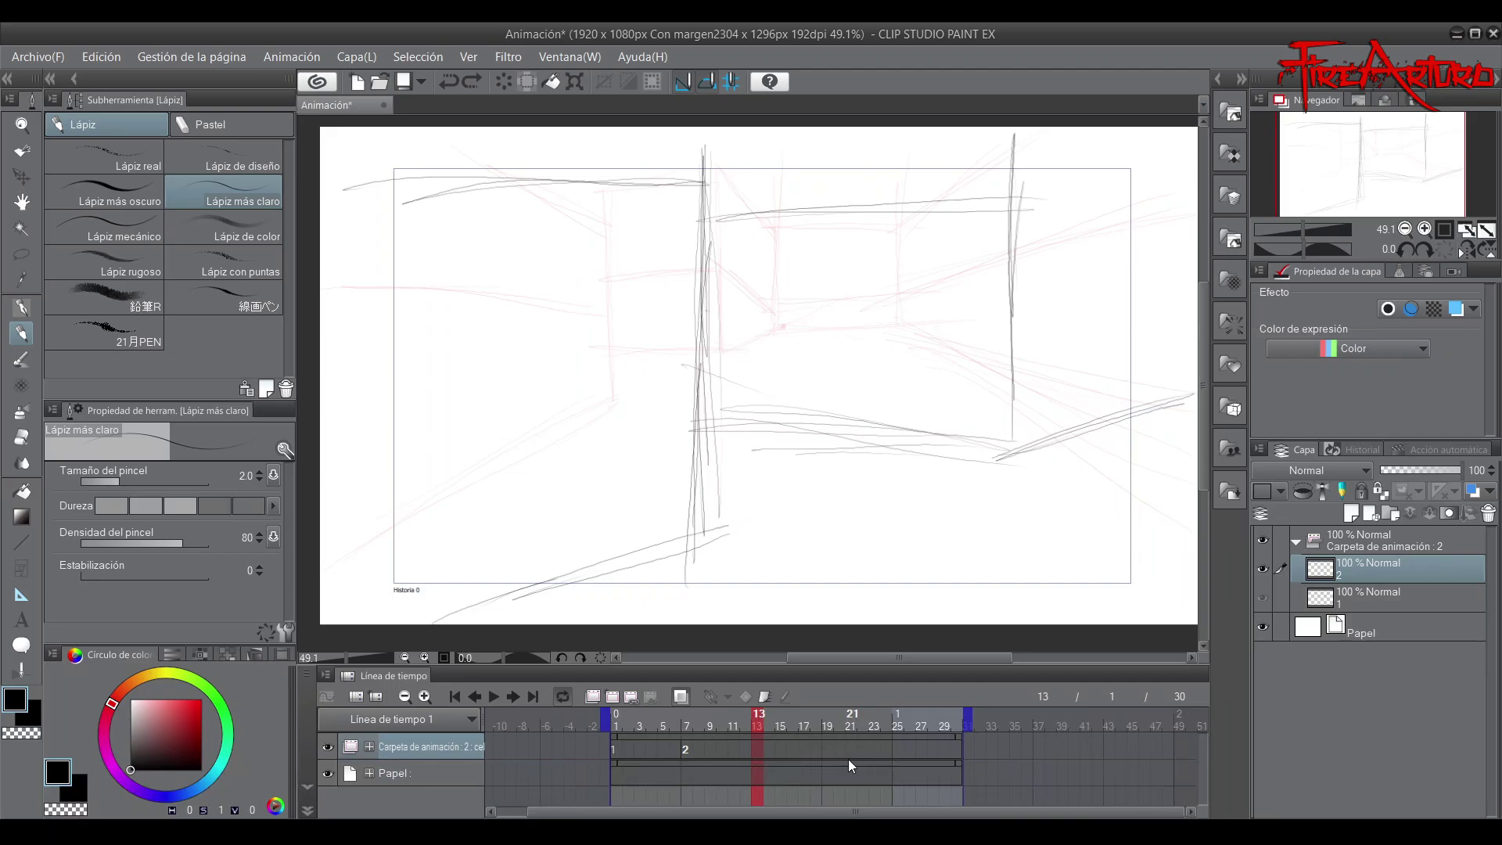
key("ctrl+shift+n")
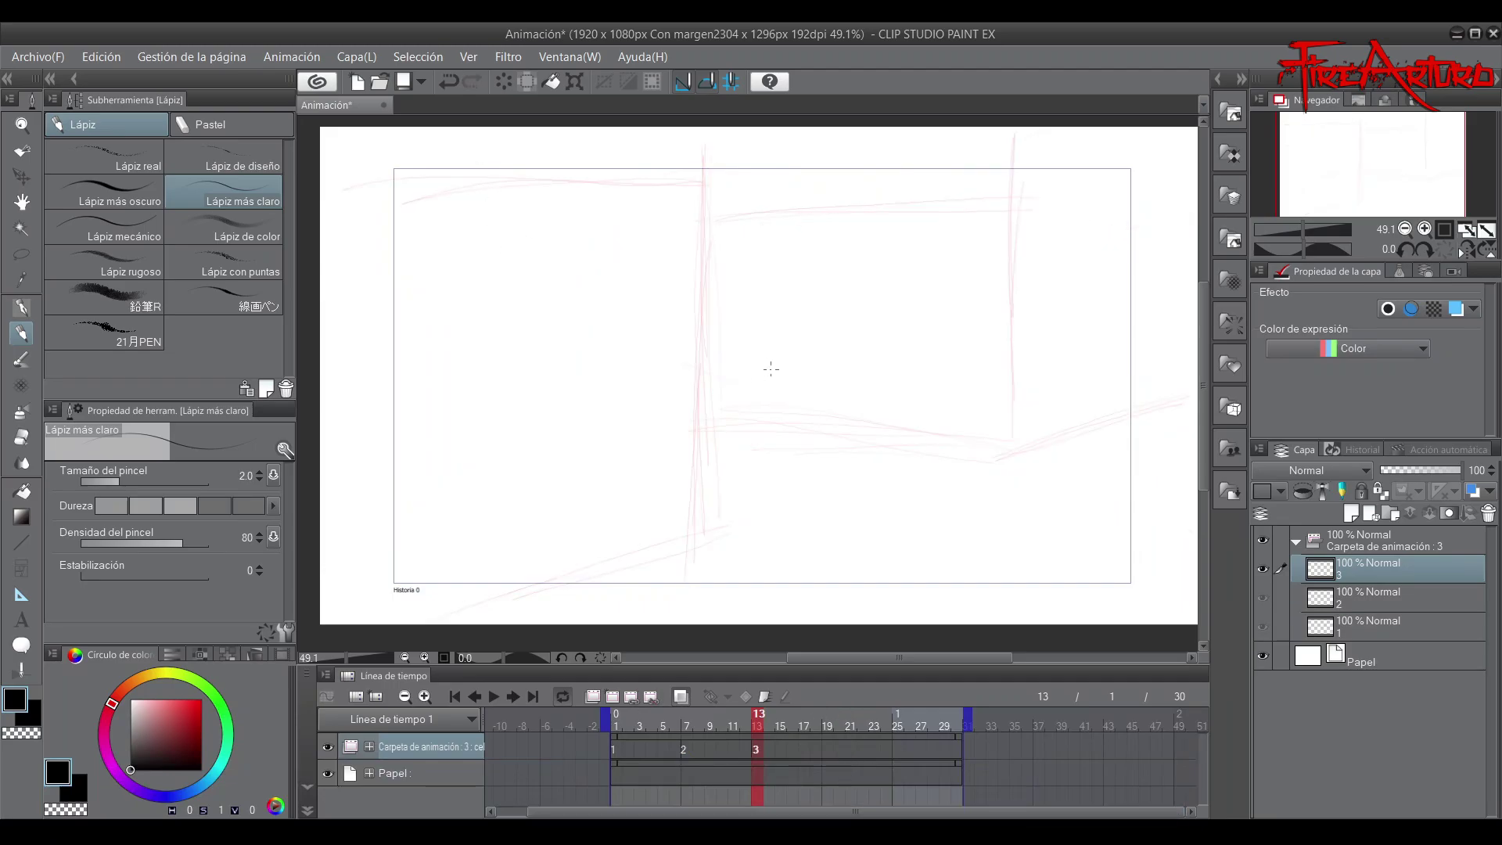
On frame 13, mark the vanishing point and sketch a narrow corridor's end wall with floor lines spreading to both sides
left_click_drag(783, 333, 785, 334)
left_click_drag(738, 365, 833, 366)
mouse_move(734, 365)
left_mouse_down()
mouse_move(806, 363)
mouse_move(320, 610)
left_mouse_up()
left_click_drag(822, 366, 1173, 498)
left_click_drag(828, 386, 1197, 544)
left_click_drag(741, 366, 739, 209)
left_click_drag(736, 319, 733, 162)
mouse_move(839, 366)
left_mouse_down()
mouse_move(826, 177)
mouse_move(838, 380)
left_mouse_up()
left_click_drag(736, 145, 739, 361)
Sketch the mid-height and ceiling perspective lines along both side walls of the corridor
mouse_move(729, 133)
left_mouse_down()
mouse_move(738, 335)
mouse_move(469, 324)
left_mouse_up()
left_click_drag(718, 327, 321, 334)
left_click_drag(828, 326, 1106, 290)
mouse_move(950, 322)
left_mouse_down()
mouse_move(784, 344)
mouse_move(1138, 315)
left_mouse_up()
left_click_drag(1074, 324, 833, 334)
left_click_drag(737, 272, 504, 157)
mouse_move(746, 263)
left_mouse_down()
mouse_move(597, 183)
mouse_move(500, 155)
left_mouse_up()
mouse_move(826, 290)
left_mouse_down()
mouse_move(961, 145)
mouse_move(1043, 127)
left_mouse_up()
mouse_move(808, 276)
left_mouse_down()
mouse_move(1002, 133)
mouse_move(964, 364)
mouse_move(970, 146)
left_mouse_up()
left_click_drag(599, 141, 620, 157)
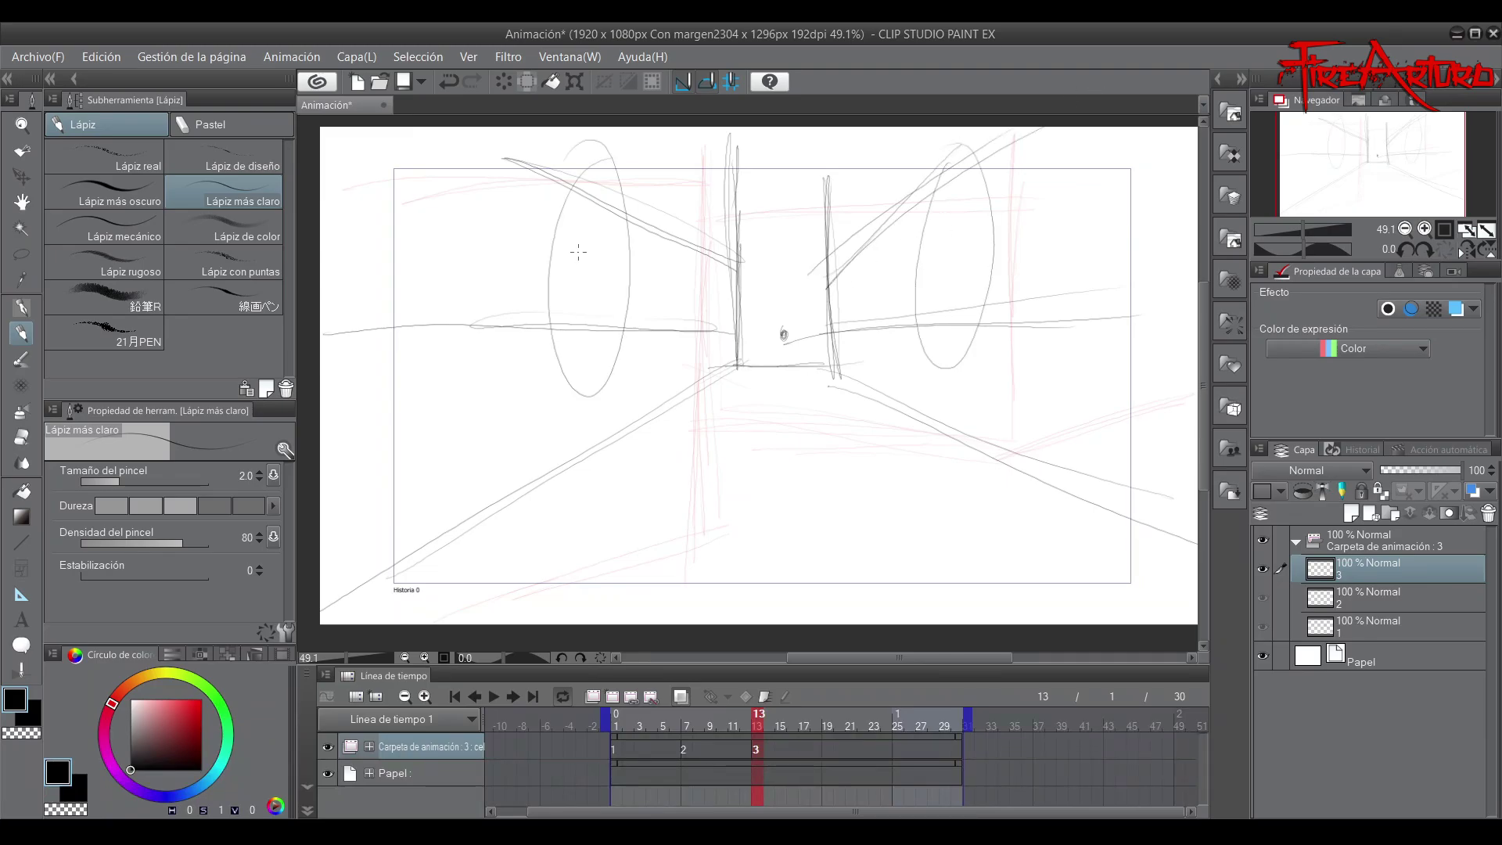
key("ctrl+z")
key("ctrl+z")
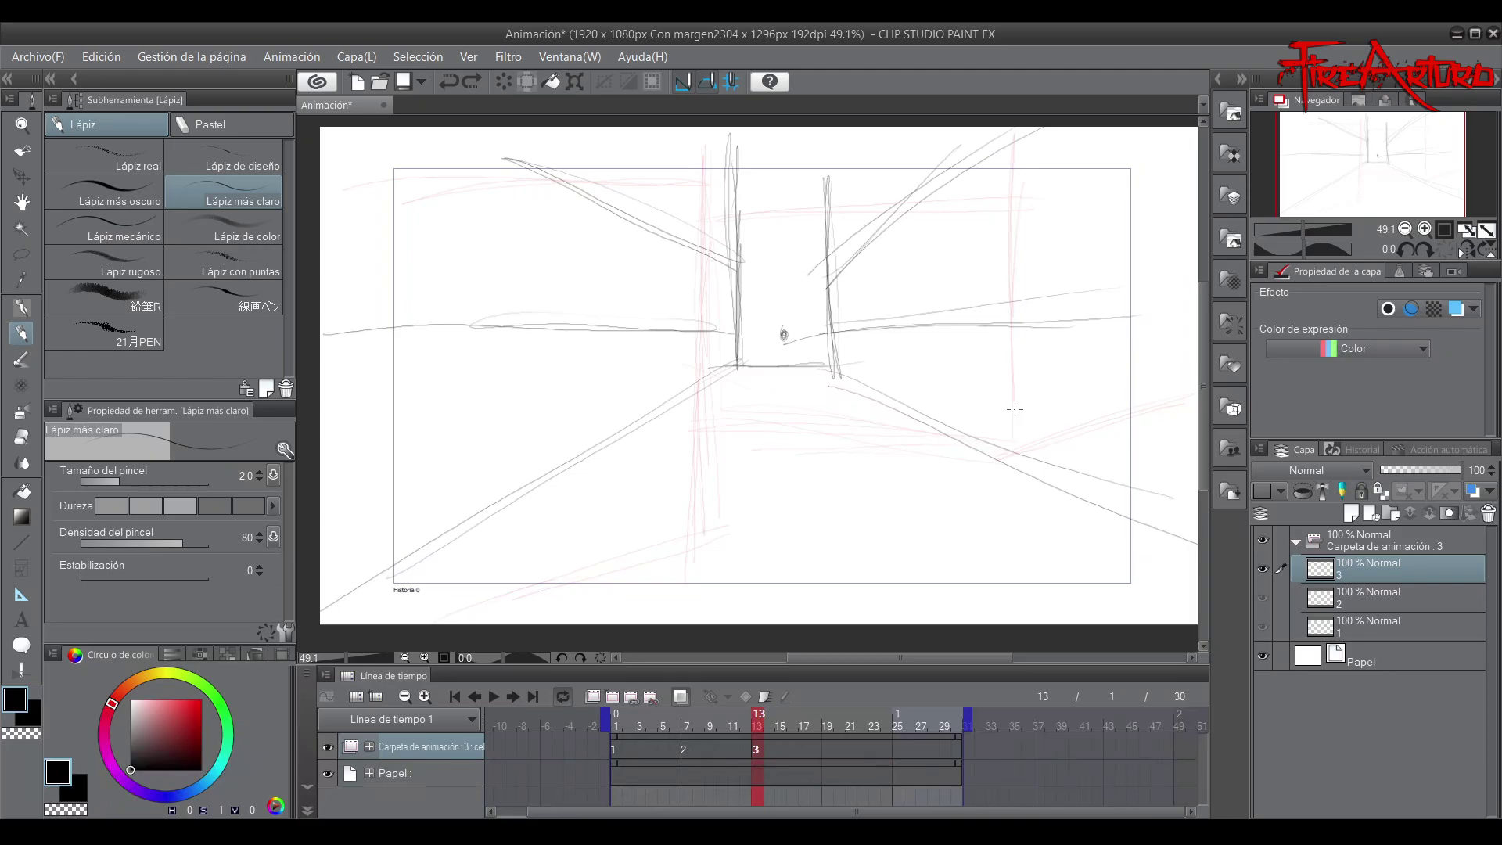
Scrub through the timeline to review the three key drawings and stop on frame 7
left_click_drag(729, 721, 616, 721)
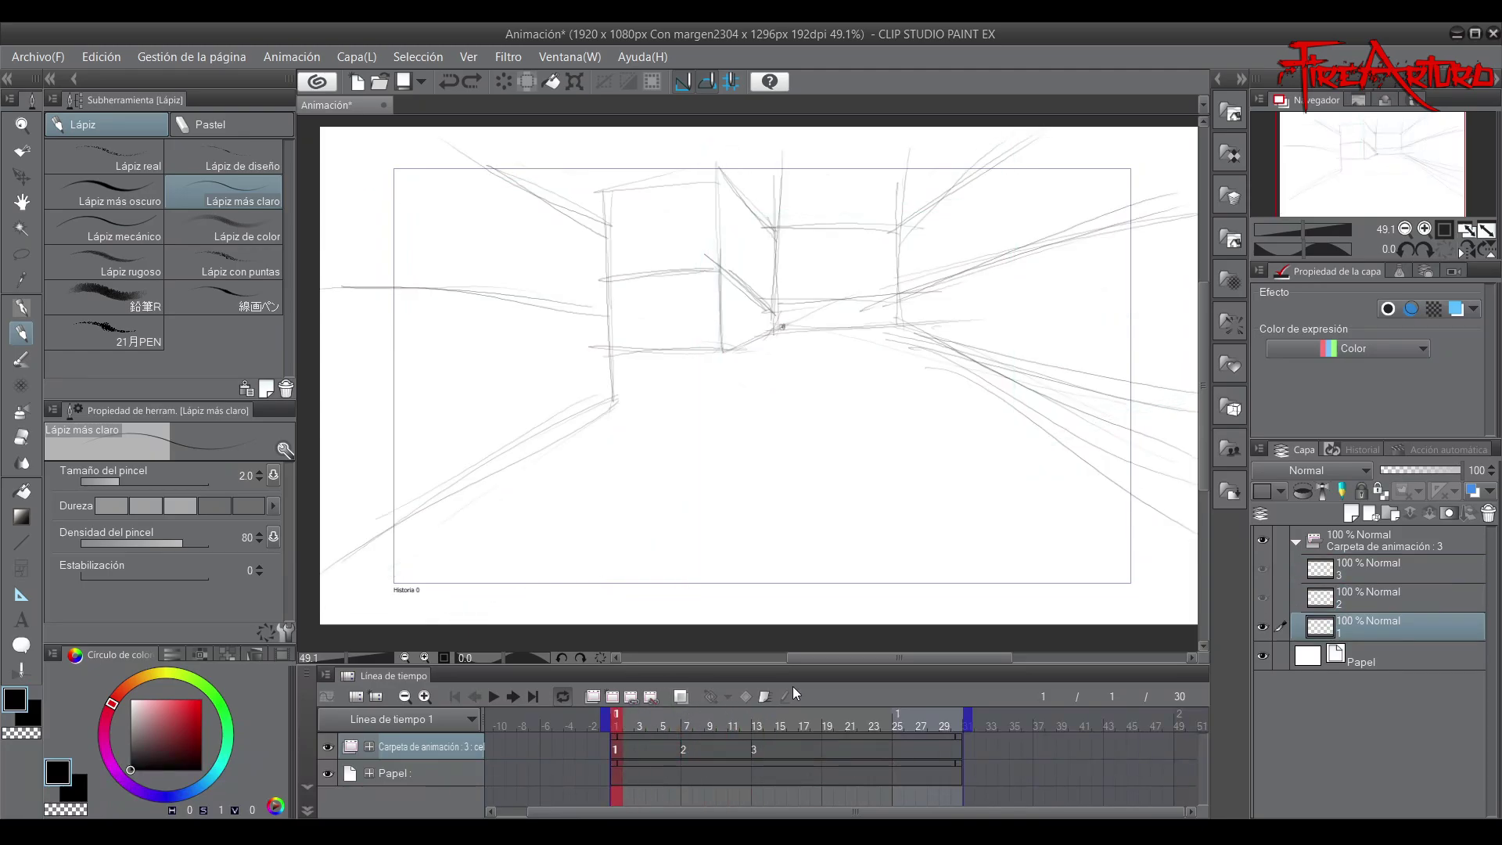
left_click_drag(639, 726, 821, 730)
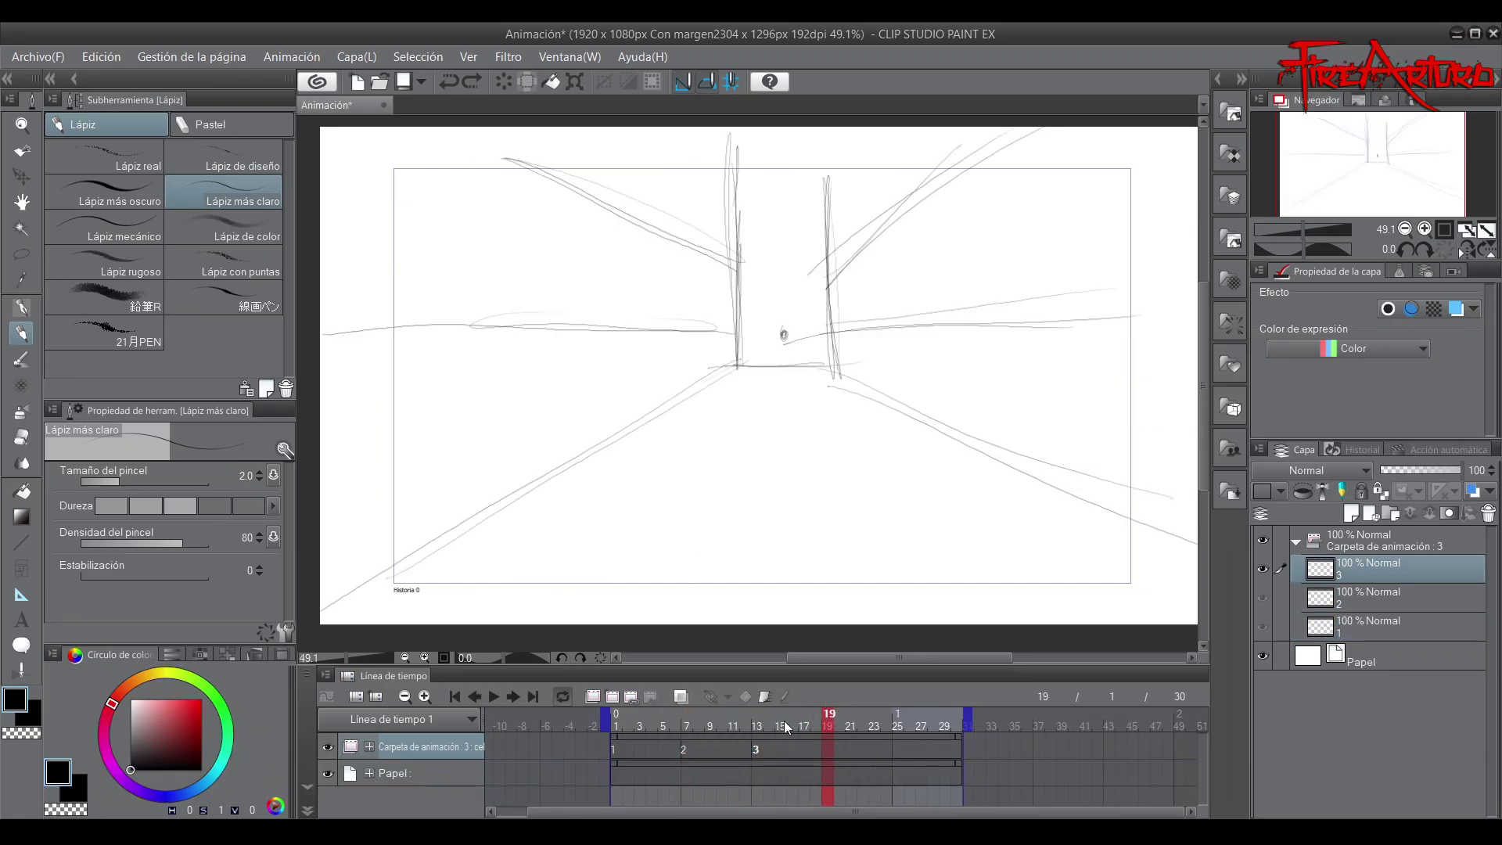
left_click_drag(785, 726, 650, 724)
left_click(682, 749)
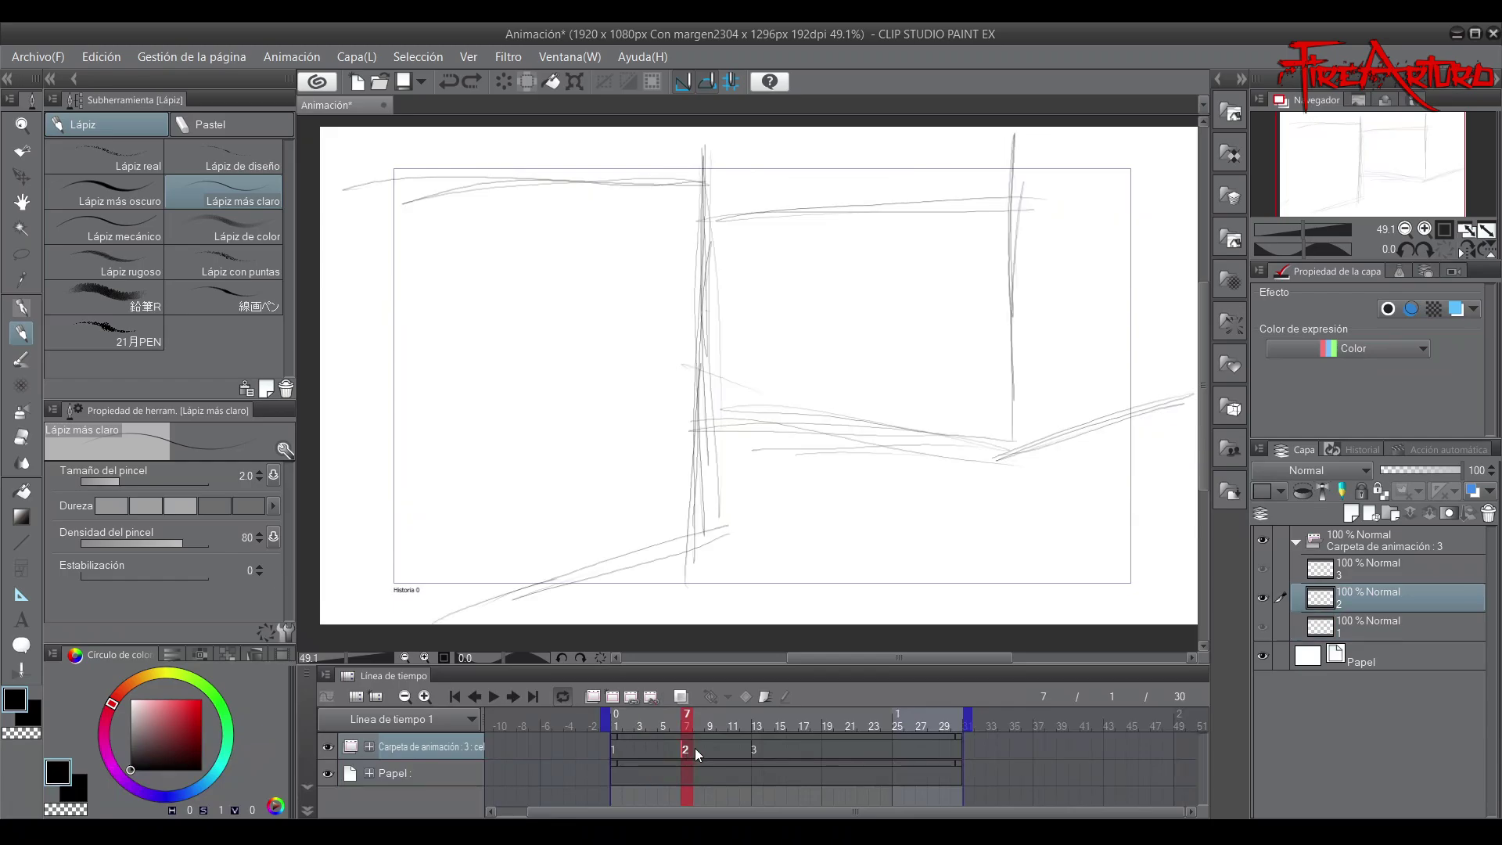
Rename the second key drawing's layer to 5 and the third one's to 8
left_click(1349, 626)
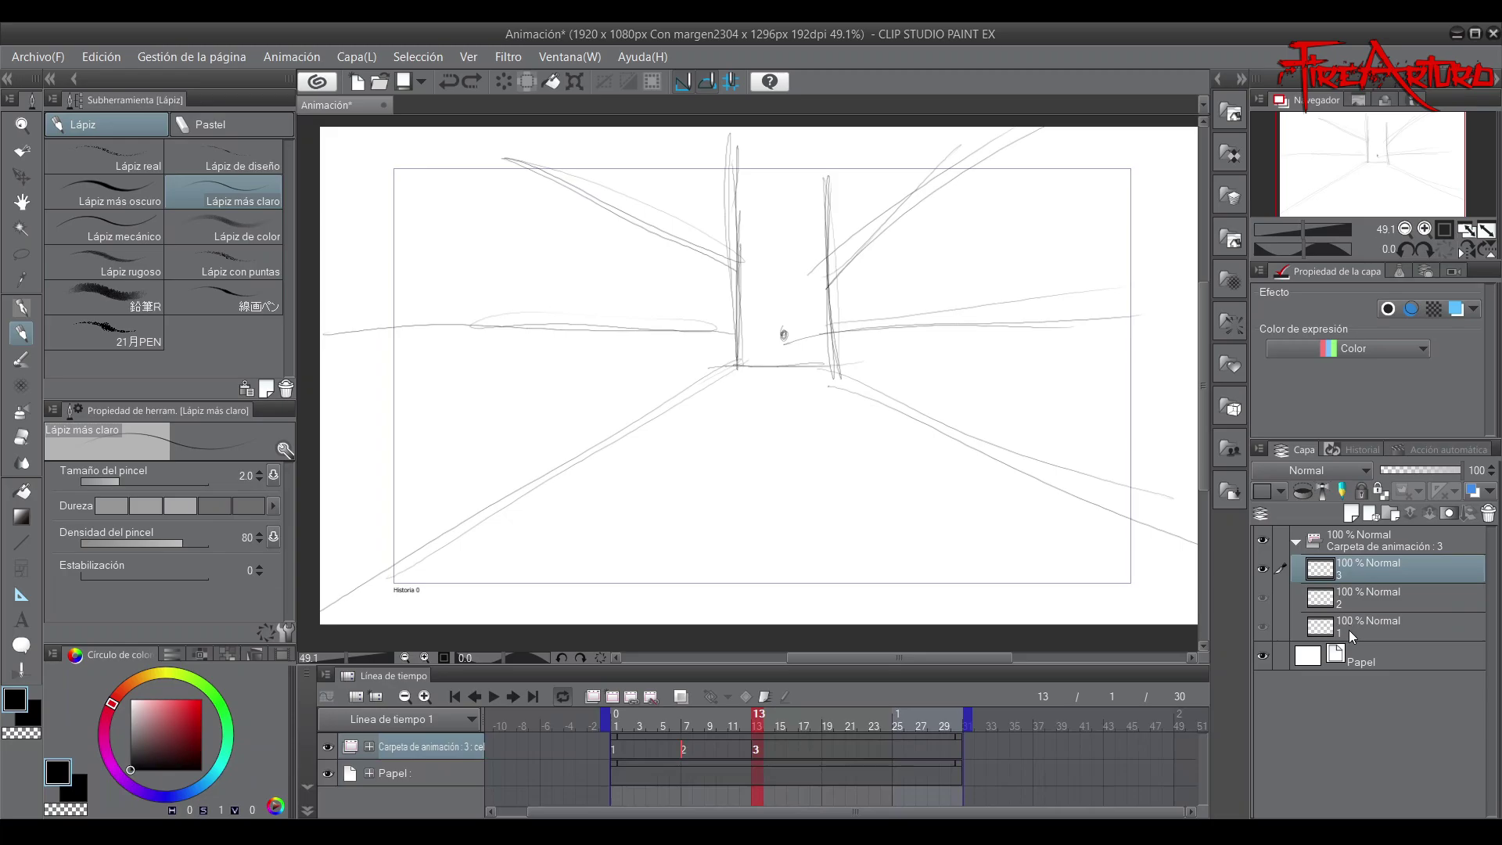
left_click(1348, 601)
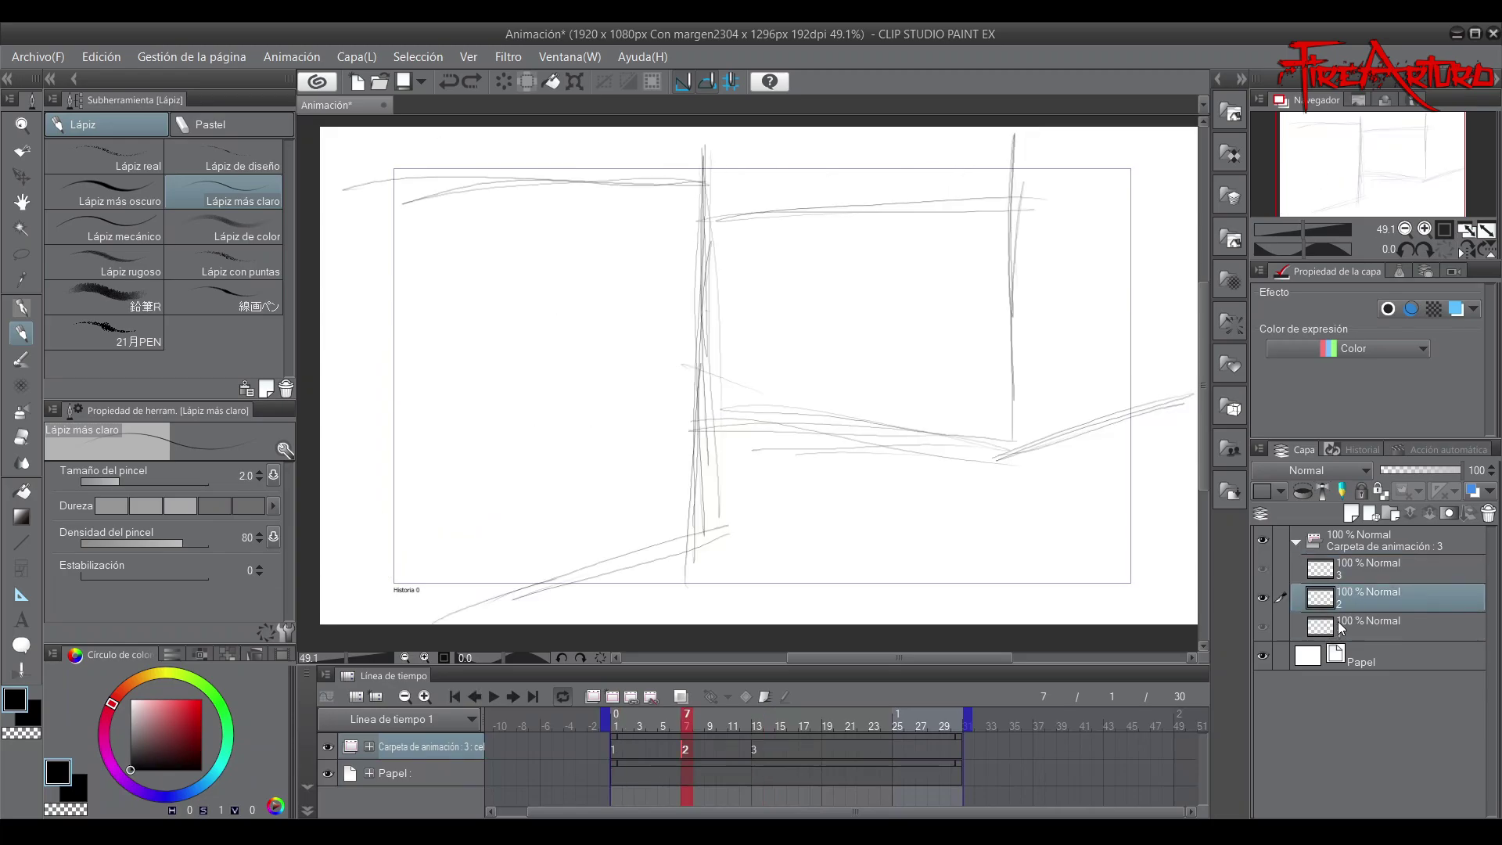
left_click(1352, 575)
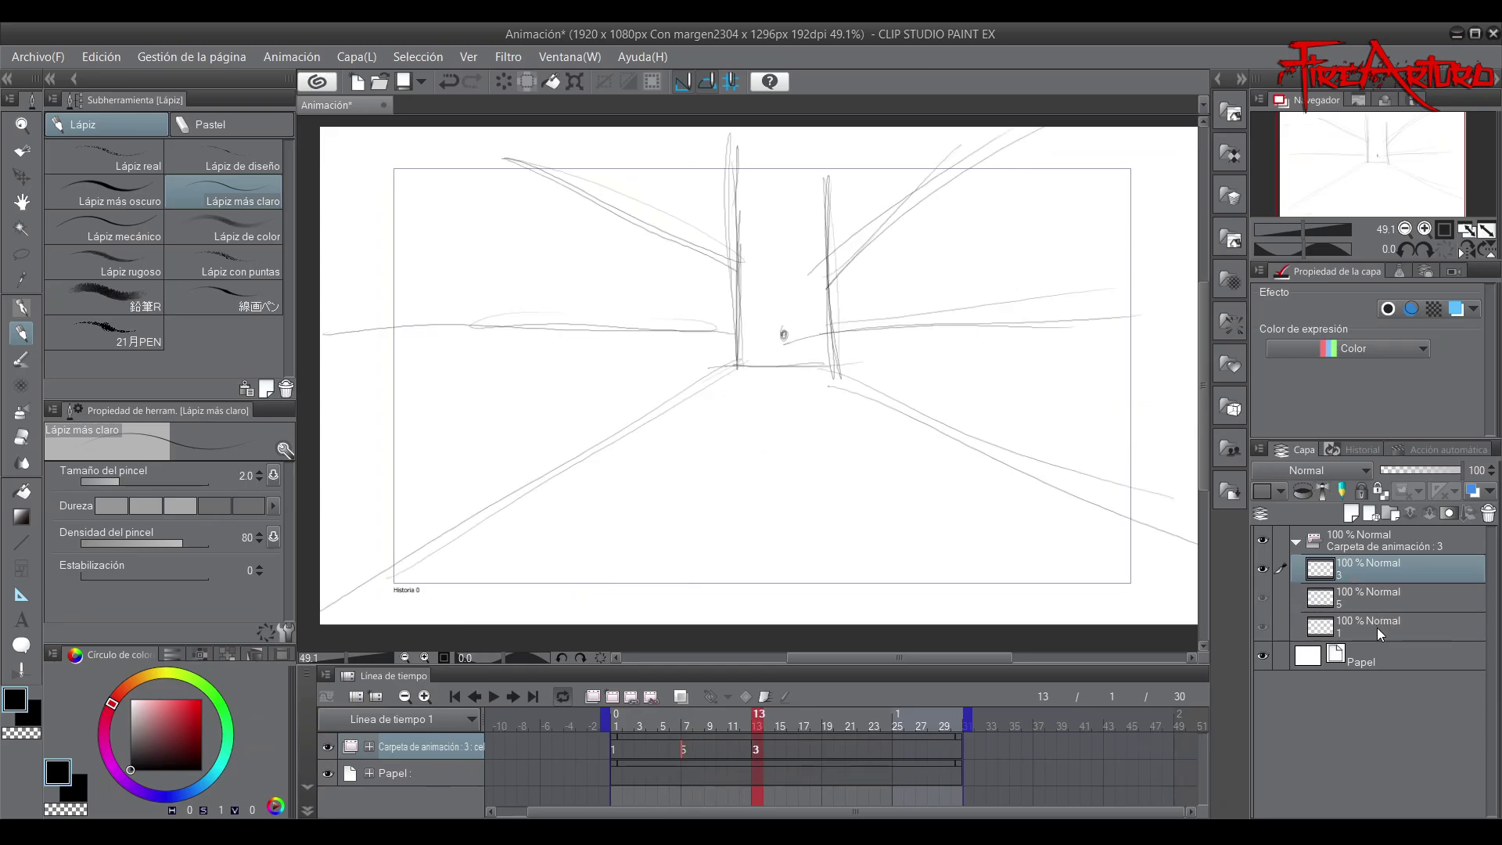
Add an in-between cel at frame 4 and show the onion skin of the neighbouring drawings
left_click(641, 747)
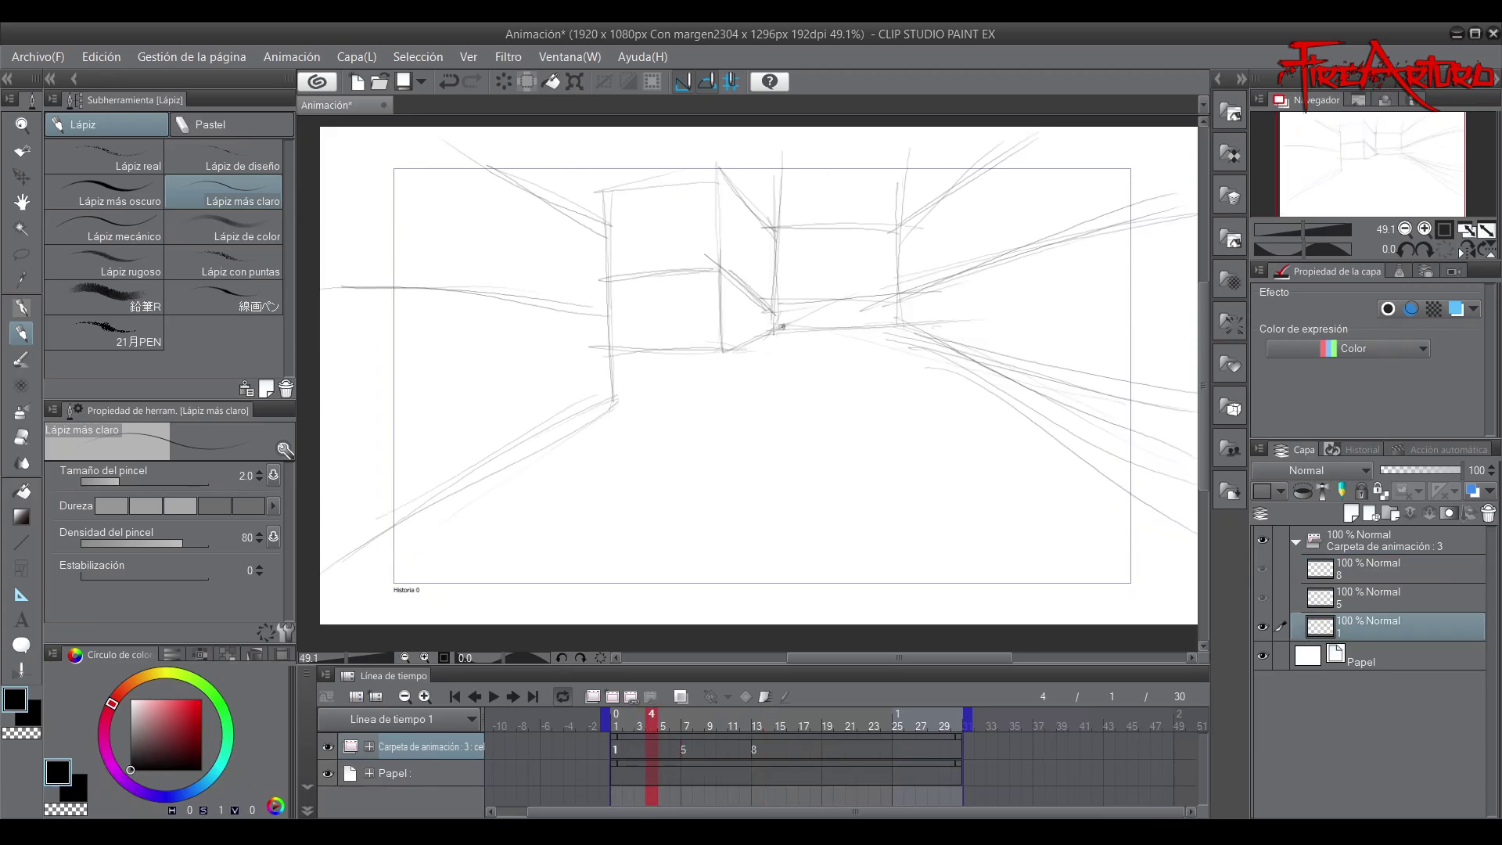
key("ctrl+shift+n")
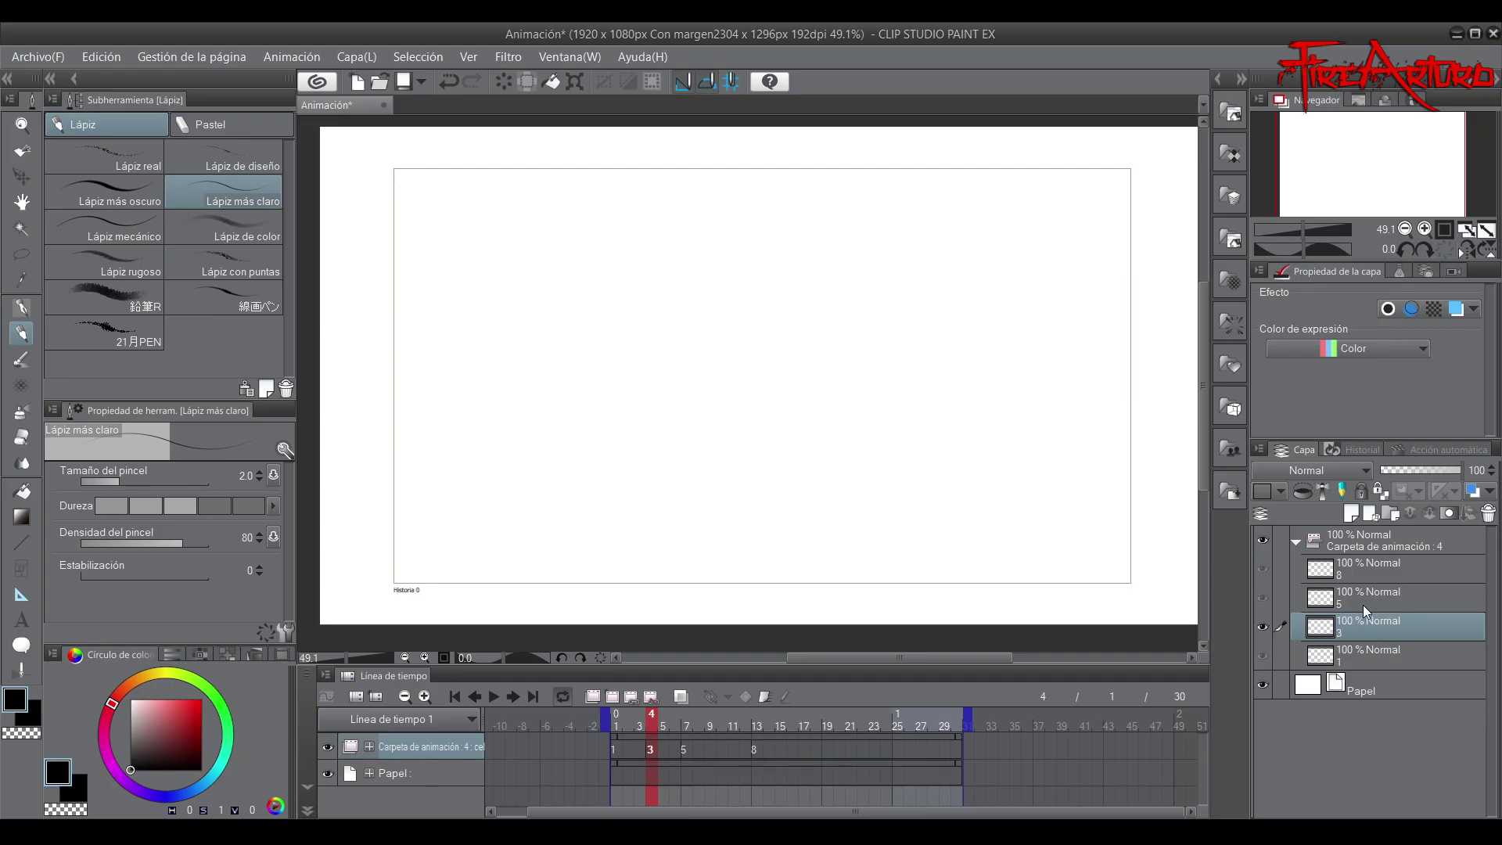
left_click(681, 696)
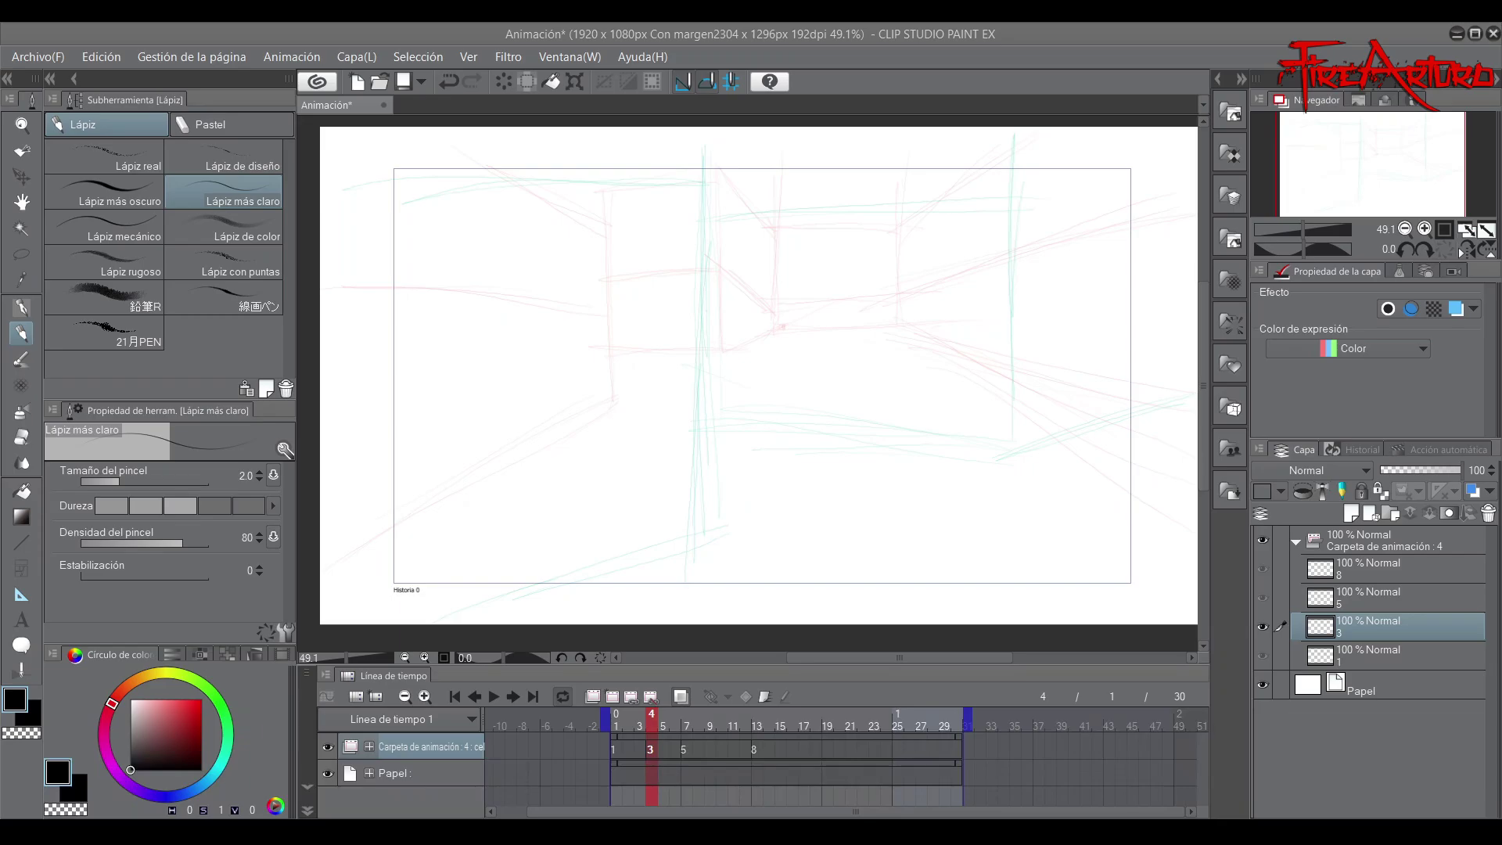
On the frame 4 cel, circle the block's lower corner in both the previous and next drawings
left_click_drag(1338, 182, 1341, 178)
left_click_drag(611, 428, 607, 432)
left_click_drag(704, 557, 707, 553)
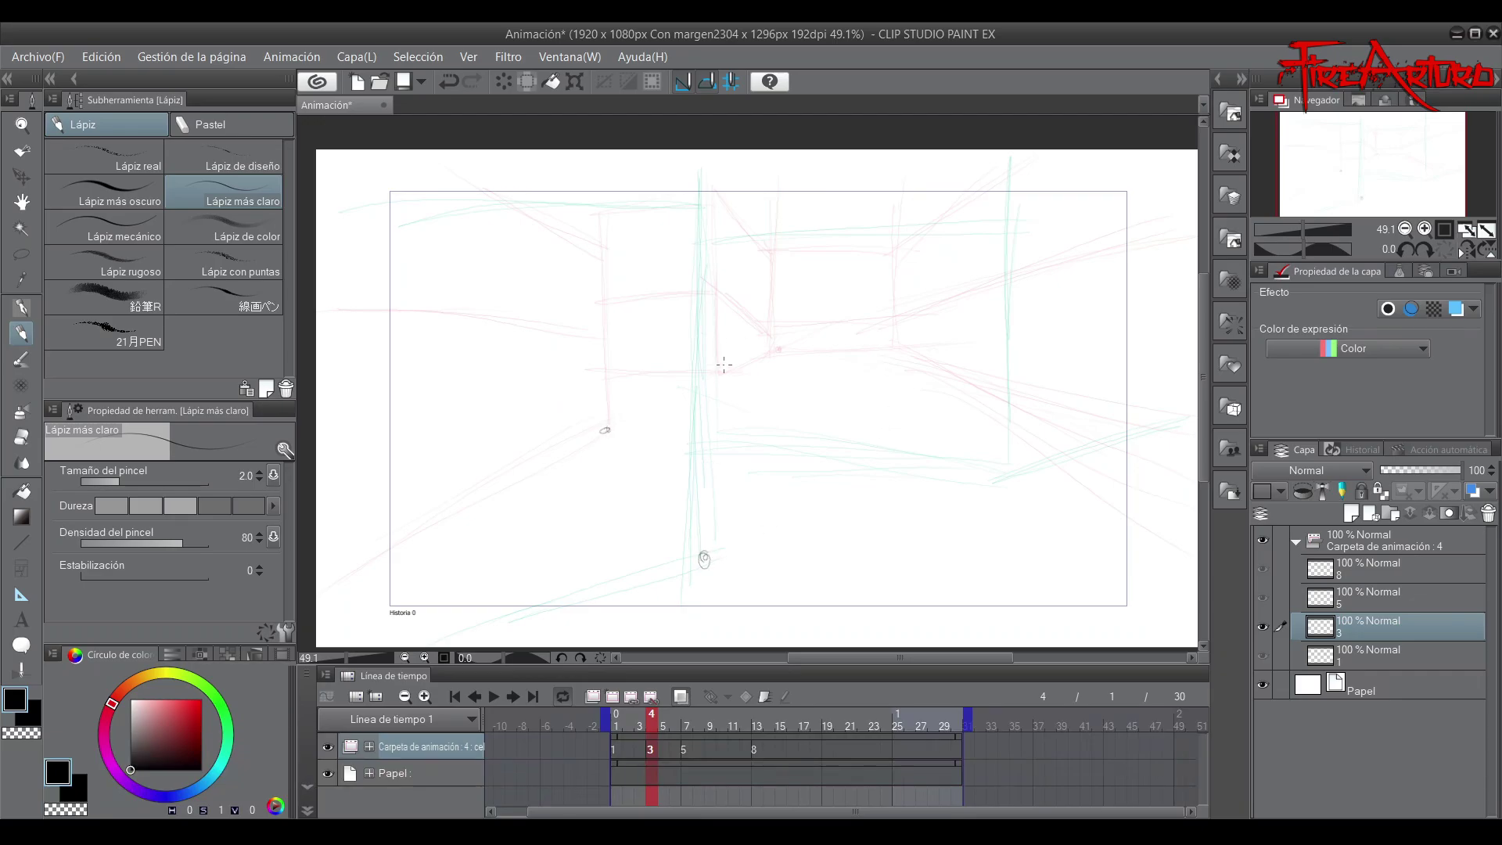
Undo the corner circles marked over the neighbouring drawings on the frame 4 cel
left_click_drag(1008, 455, 1009, 462)
key("ctrl+z")
key("ctrl+z")
key("ctrl+z")
key("ctrl+z")
left_click_drag(611, 428, 725, 610)
key("ctrl+z")
Mark the block's two lower corners midway between the neighbouring drawings and draw a vertical edge up from each
left_click(647, 477)
left_click_drag(721, 373, 990, 463)
key("ctrl+z")
left_click_drag(858, 396, 863, 399)
mouse_move(865, 280)
left_mouse_down()
mouse_move(860, 399)
mouse_move(855, 172)
mouse_move(858, 395)
left_mouse_up()
mouse_move(650, 469)
left_mouse_down()
mouse_move(643, 186)
mouse_move(645, 509)
mouse_move(644, 182)
left_mouse_up()
key("ctrl+z")
key("ctrl+z")
key("ctrl+z")
key("ctrl+z")
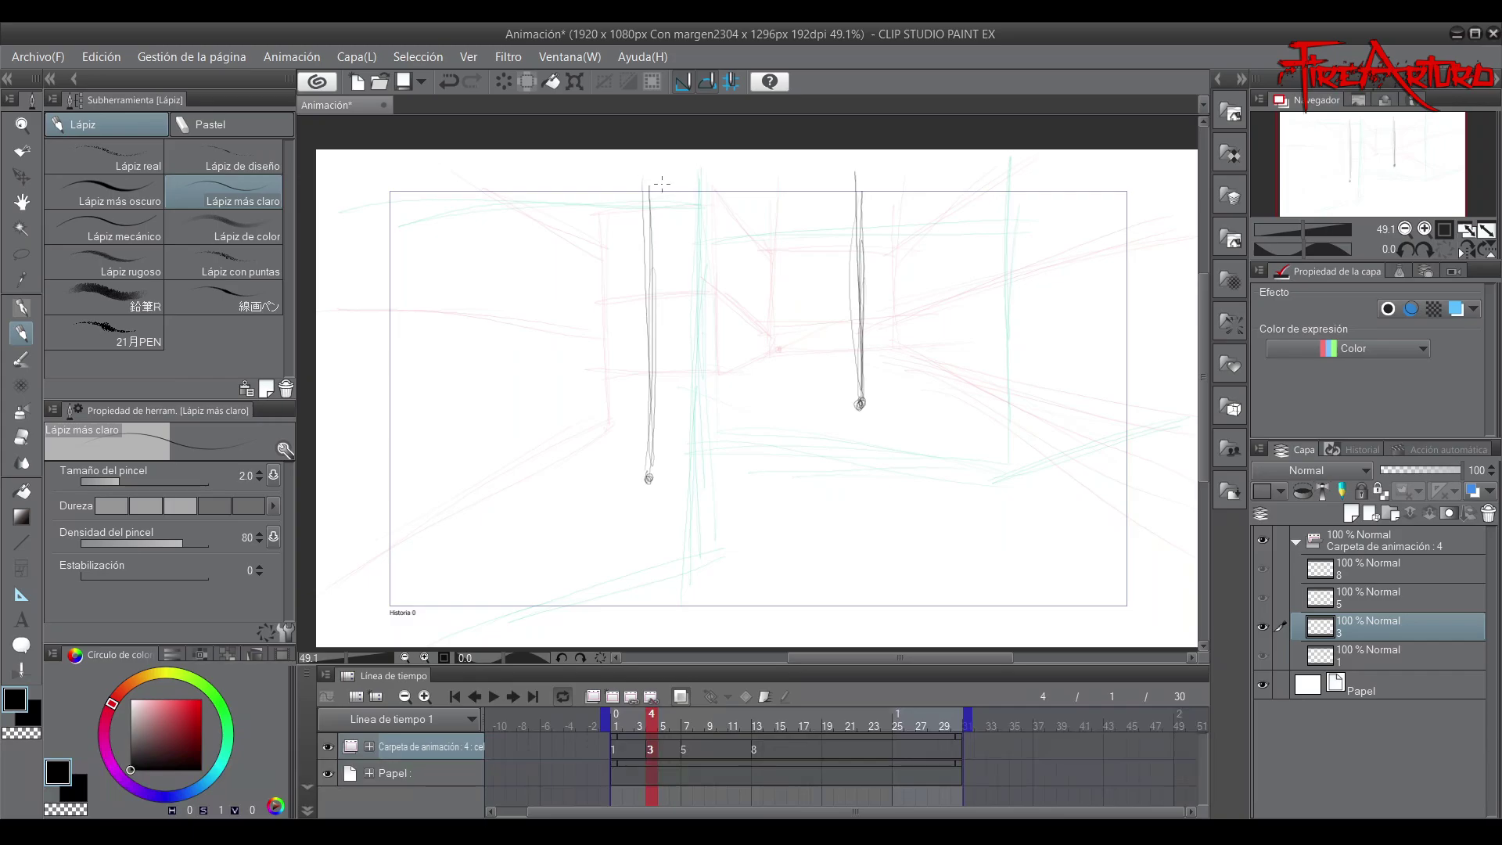
Draw the base edge between the two verticals and the floor line receding to the drawing's lower left
left_click_drag(859, 404, 672, 396)
left_click_drag(867, 407, 653, 388)
left_click_drag(659, 404, 798, 388)
mouse_move(629, 491)
left_mouse_down()
mouse_move(417, 593)
mouse_move(353, 641)
left_mouse_up()
left_click_drag(635, 505, 354, 641)
Draw the right wall's slanted floor edge, its far vertical and the short base line beyond it
mouse_move(864, 405)
left_mouse_down()
mouse_move(1087, 314)
mouse_move(1106, 327)
left_mouse_up()
key("ctrl+z")
left_click_drag(1068, 170, 1063, 341)
mouse_move(1066, 173)
left_mouse_down()
mouse_move(1062, 343)
mouse_move(1188, 353)
left_mouse_up()
left_click_drag(1063, 340, 1166, 352)
Draw the upper edges of the left, centre and right wall faces on the frame 4 cel
left_click_drag(1058, 230, 856, 252)
left_click_drag(675, 271, 317, 242)
key("ctrl+z")
mouse_move(854, 253)
left_mouse_down()
mouse_move(635, 258)
mouse_move(1196, 216)
left_mouse_up()
left_click_drag(644, 276, 337, 227)
key("ctrl+z")
mouse_move(676, 234)
left_mouse_down()
mouse_move(422, 180)
mouse_move(672, 228)
mouse_move(317, 218)
left_mouse_up()
key("ctrl+z")
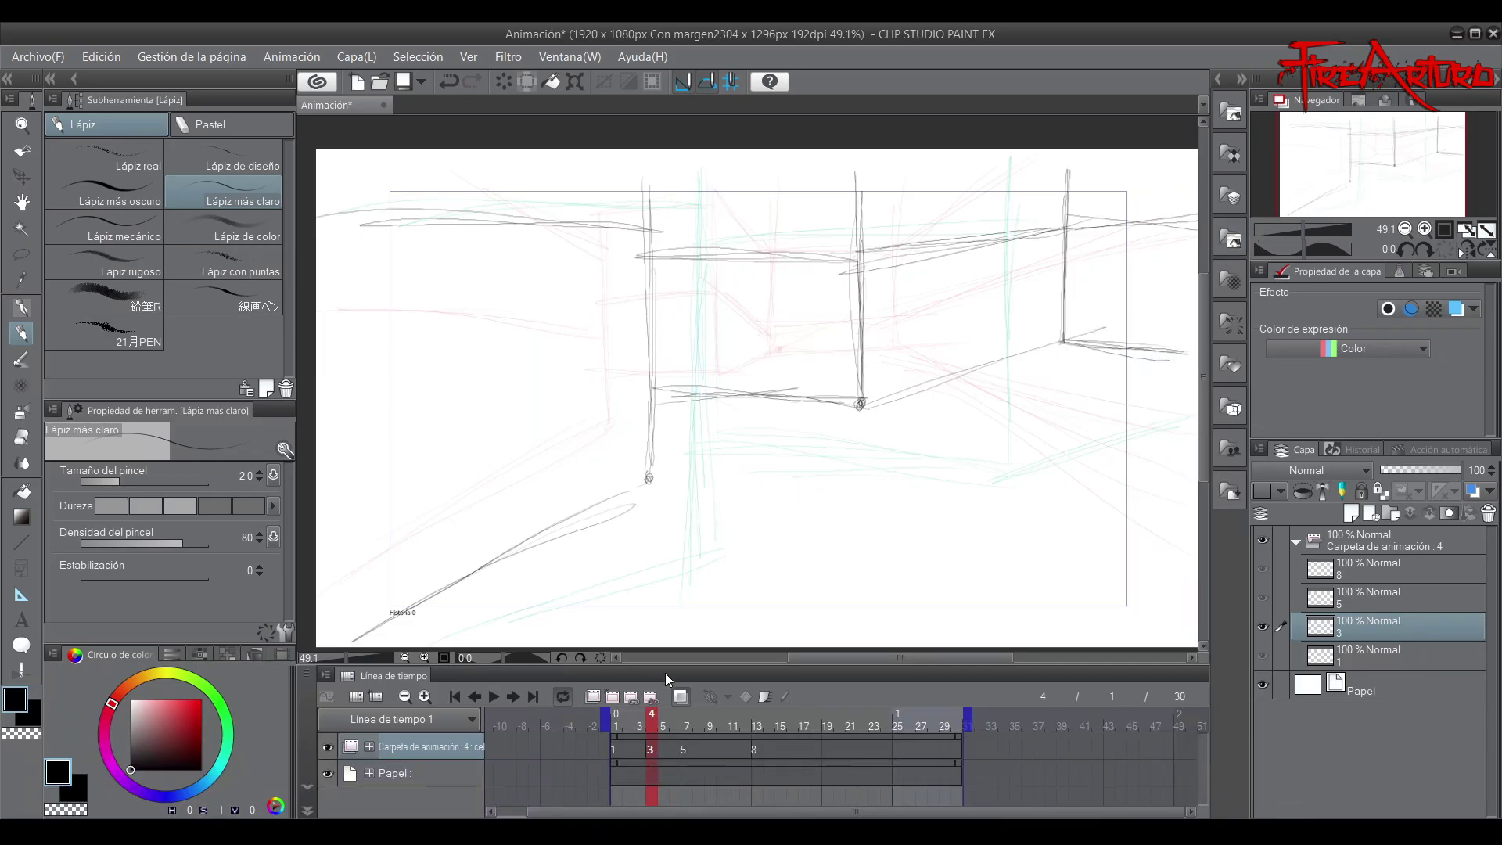
Hide the onion skin, scrub past the second key drawing and add a new cel at frame 10
left_click(683, 695)
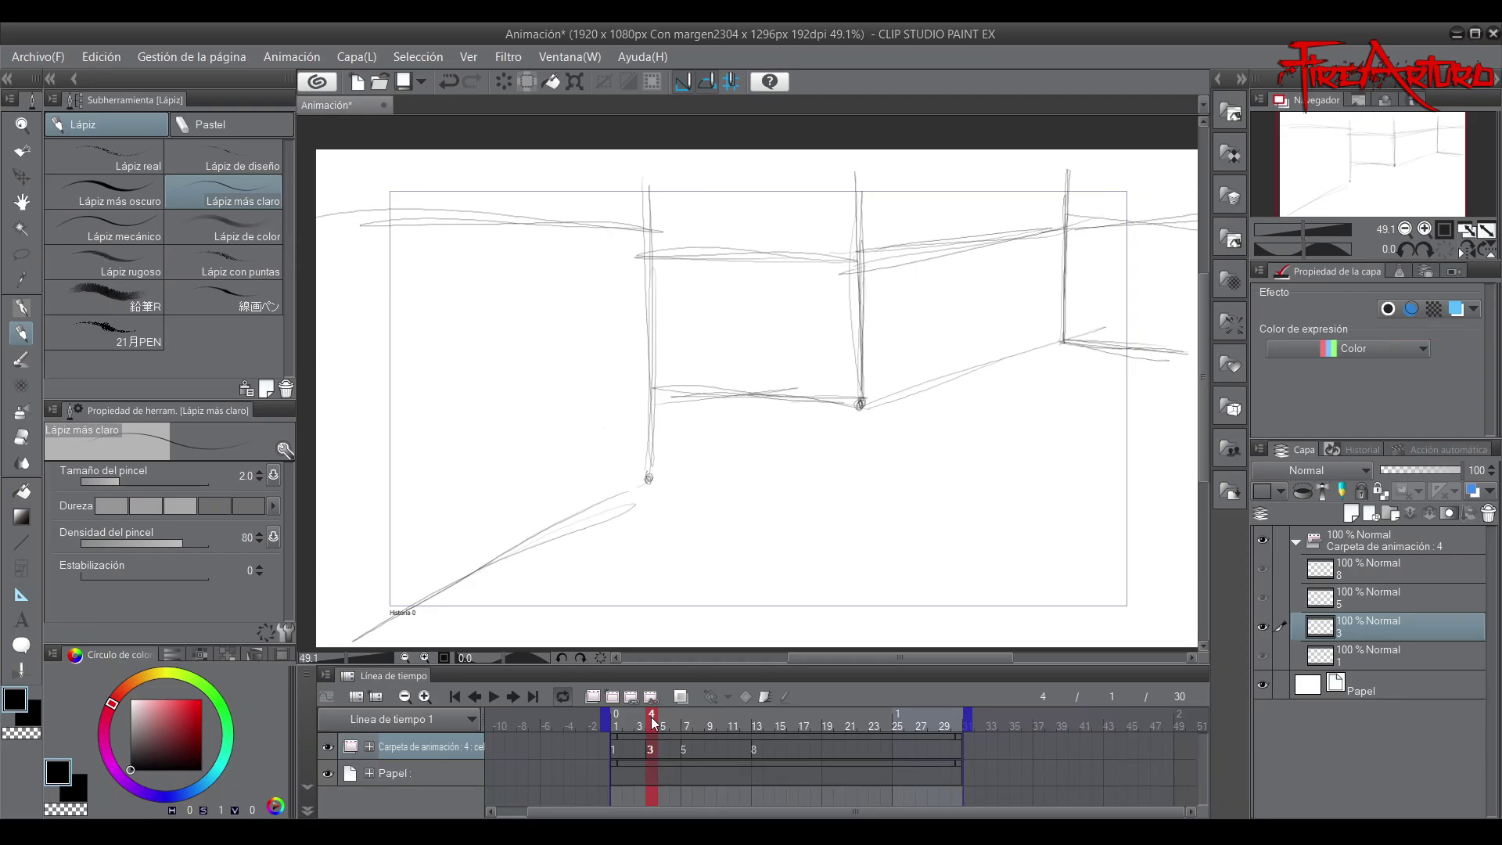
mouse_move(637, 720)
left_mouse_down()
mouse_move(624, 720)
mouse_move(811, 699)
mouse_move(612, 708)
mouse_move(714, 710)
mouse_move(617, 718)
mouse_move(736, 730)
mouse_move(582, 717)
mouse_move(720, 733)
mouse_move(722, 710)
left_mouse_up()
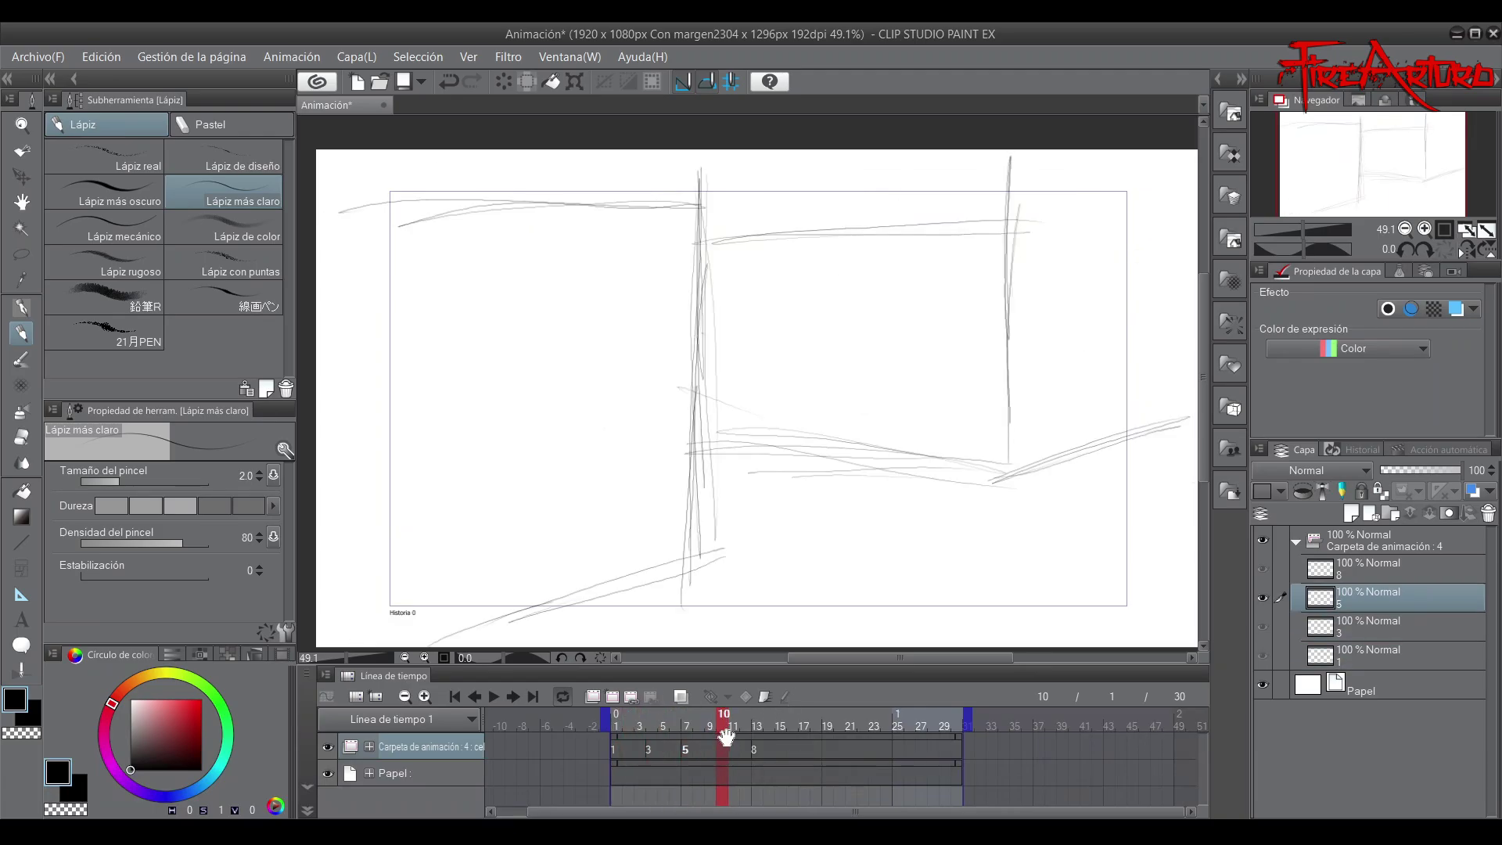
key("ctrl+shift+n")
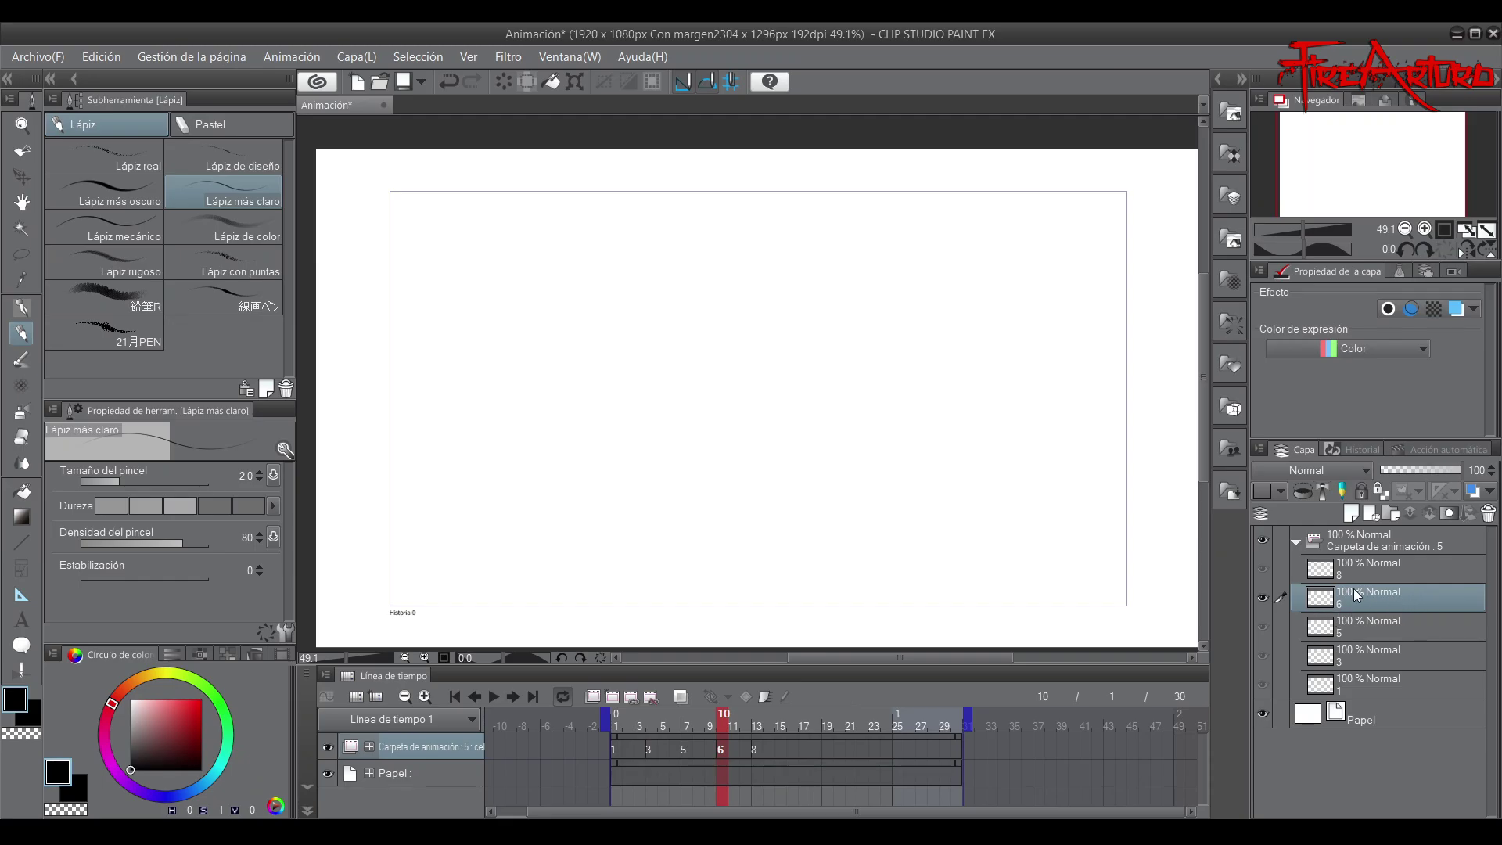
Rename the frame 10 cel to 7 and the last key drawing to 9, with the onion skin shown
double_click(1331, 603)
type("7")
key("Return")
left_click(688, 695)
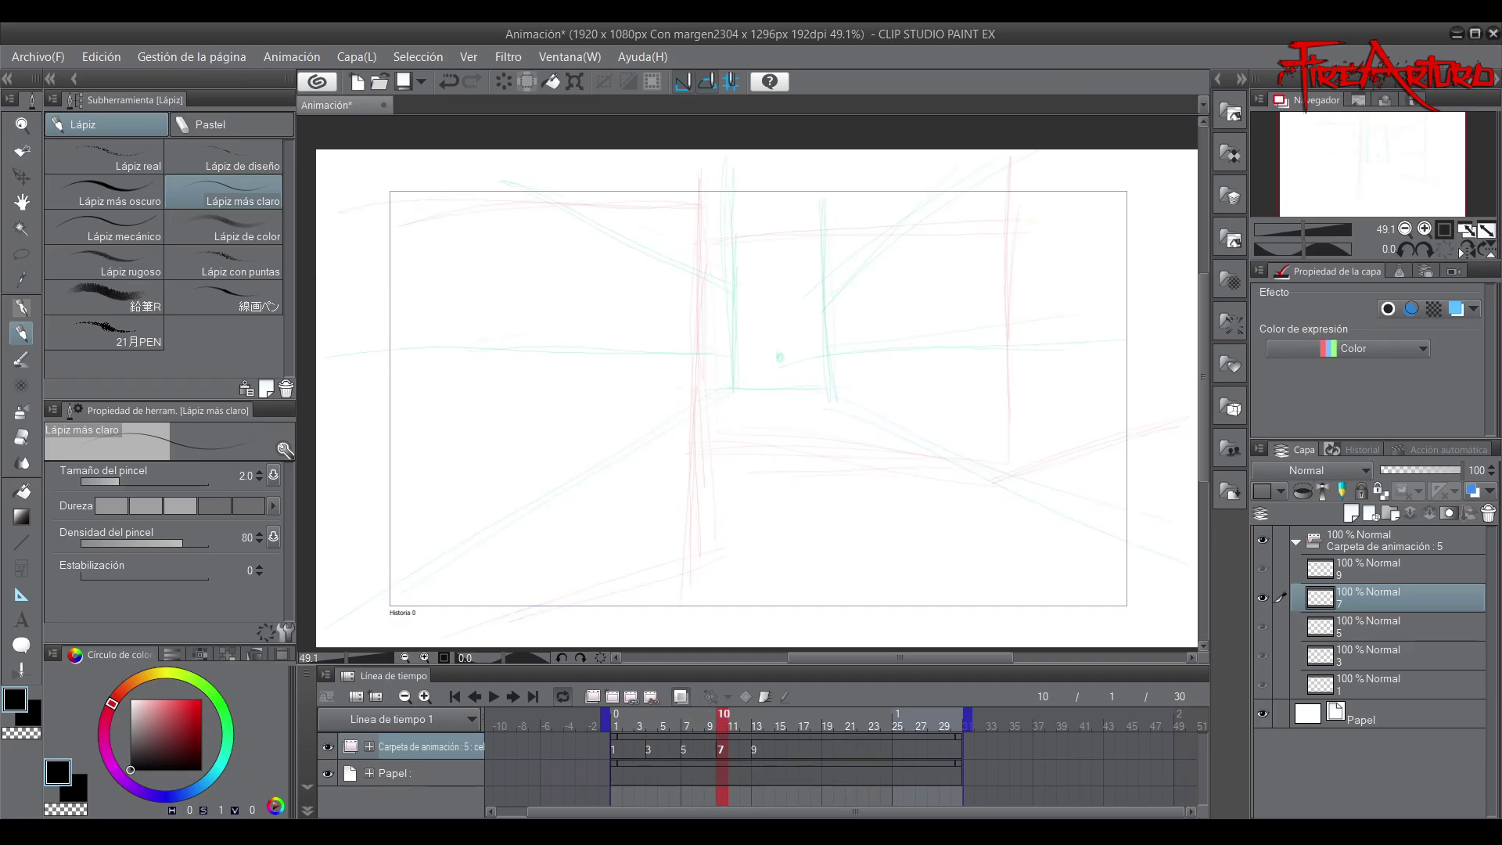
Check cel 5, then sketch the left and right vertical wall edges on cel 7
mouse_move(726, 717)
left_mouse_down()
mouse_move(777, 717)
mouse_move(702, 720)
left_mouse_up()
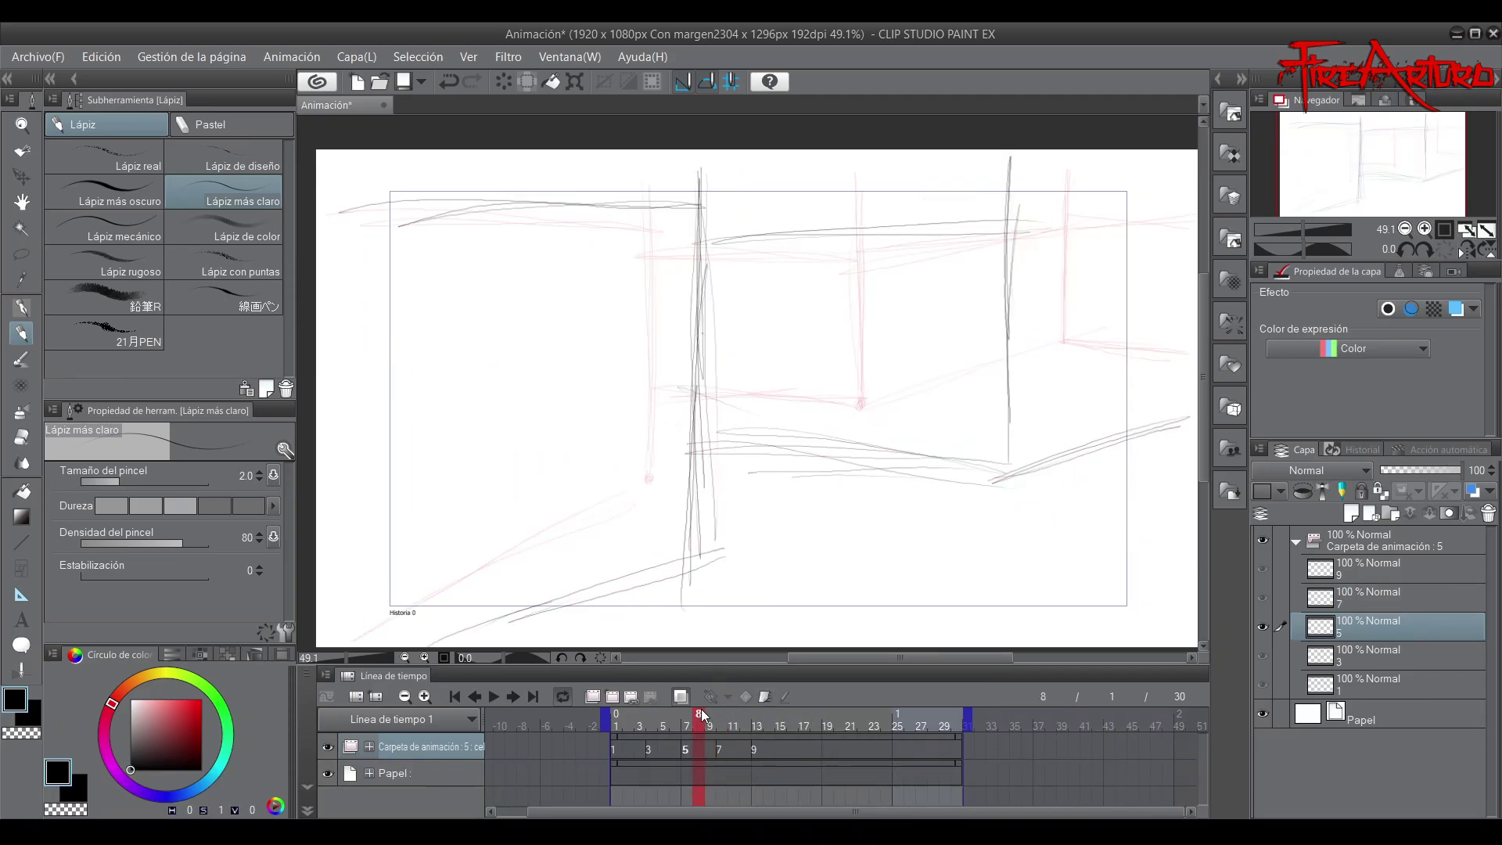
left_click_drag(703, 719, 719, 721)
left_click_drag(503, 183, 497, 618)
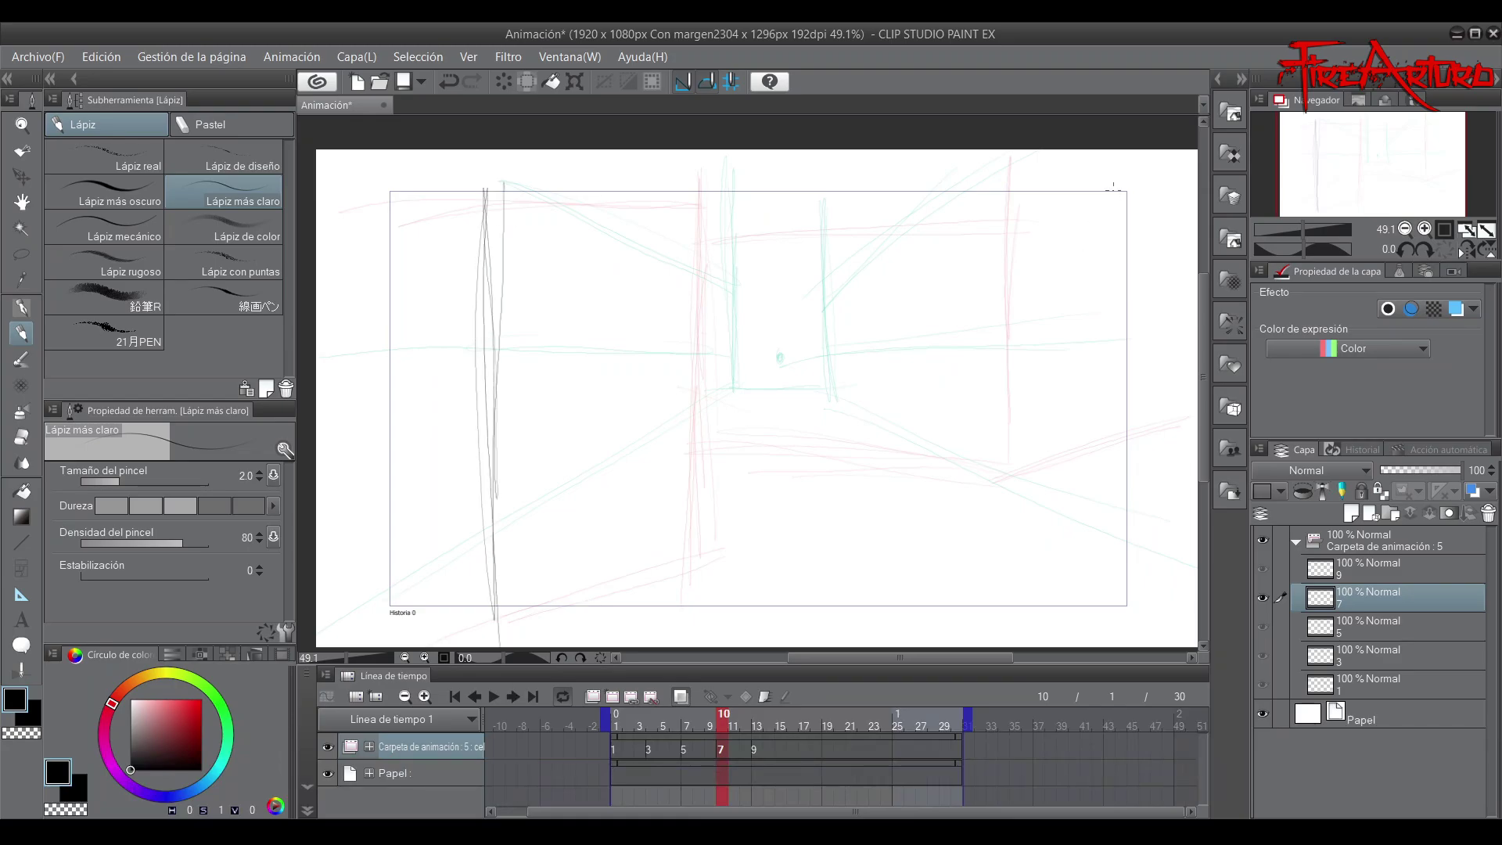
left_click_drag(1072, 173, 1058, 550)
left_click_drag(1064, 210, 1055, 545)
left_click_drag(1054, 377, 1054, 558)
left_click_drag(1054, 470, 1061, 590)
Draw the slanted floor edge between cel 7's two verticals and the short base line beyond the right corner
left_click_drag(621, 371, 875, 471)
left_click_drag(498, 348, 1034, 577)
left_click_drag(656, 384, 1072, 582)
left_click_drag(484, 338, 990, 574)
left_click_drag(1046, 564, 1180, 559)
left_click_drag(1052, 577, 1197, 582)
Rename the last key drawing to 12 and move it to frame 15
mouse_move(704, 722)
left_mouse_down()
mouse_move(785, 719)
mouse_move(745, 720)
mouse_move(786, 713)
mouse_move(748, 702)
mouse_move(767, 688)
mouse_move(716, 698)
mouse_move(767, 704)
mouse_move(710, 707)
mouse_move(776, 726)
mouse_move(748, 726)
left_mouse_up()
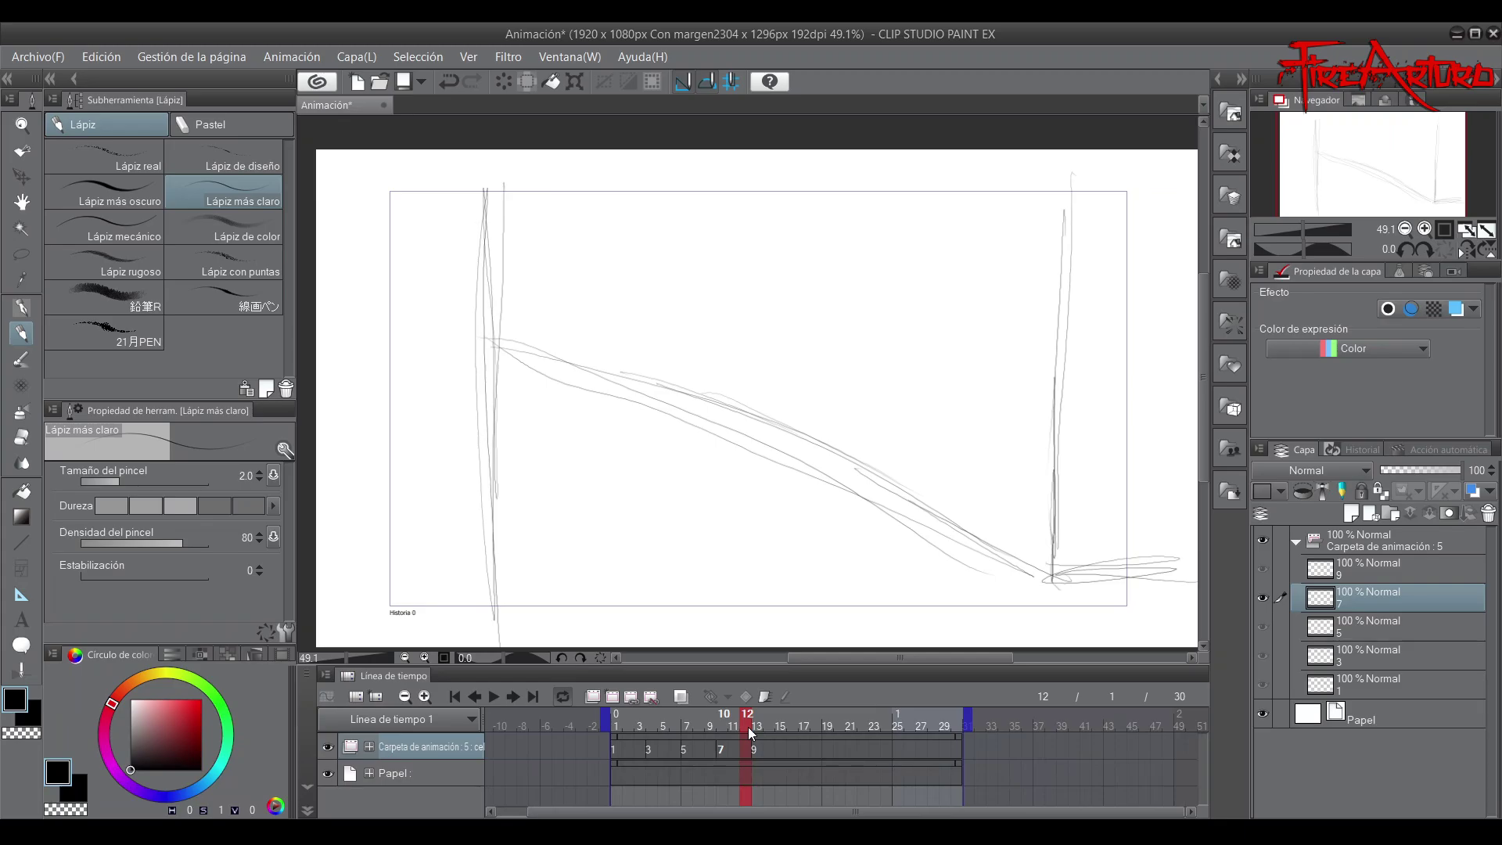
left_click(754, 744)
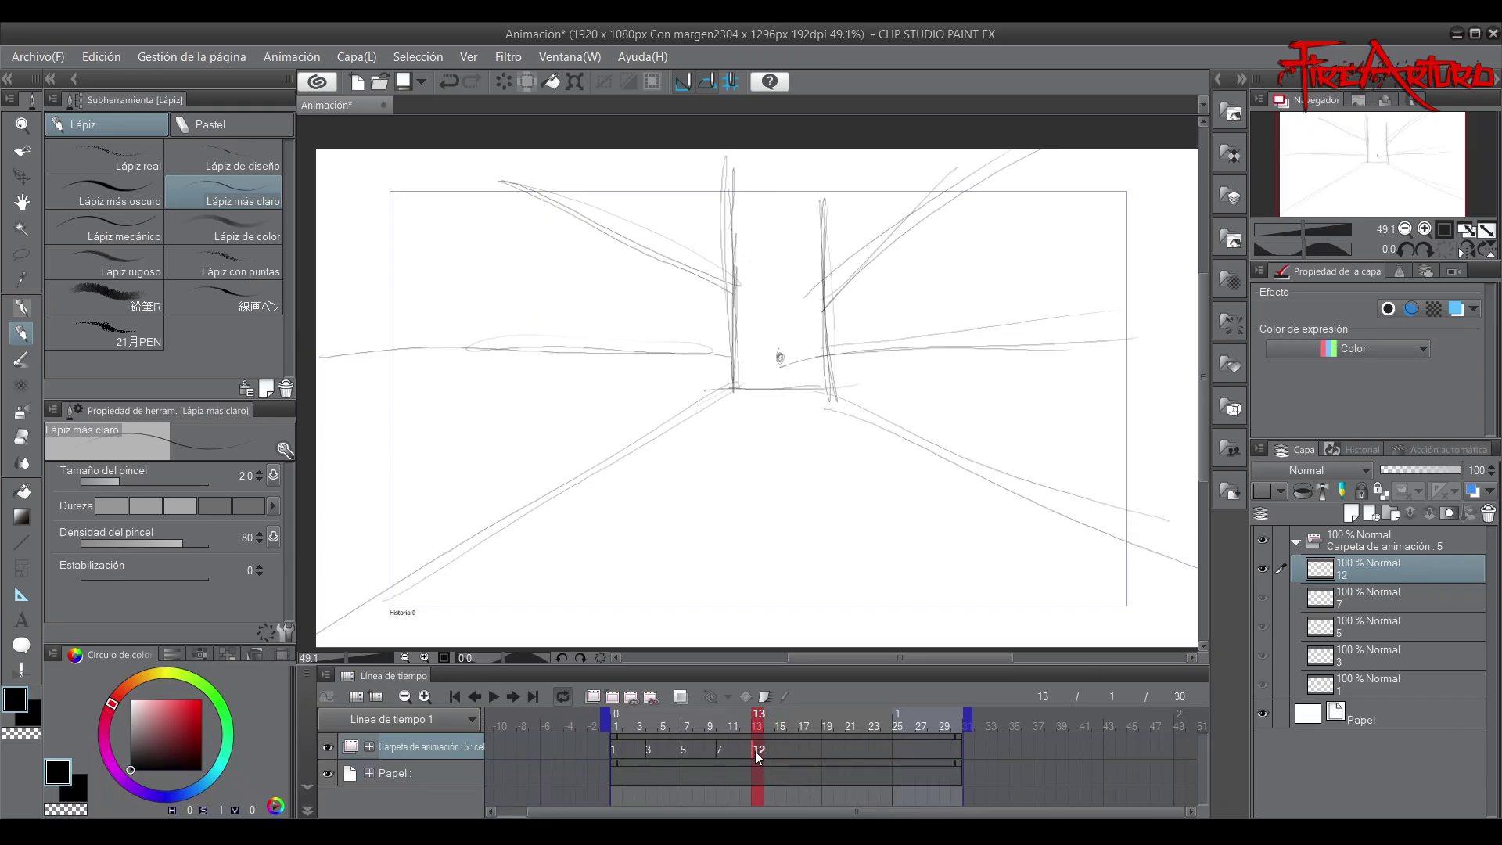
left_click_drag(781, 751, 779, 753)
Add a new cel named 9 at frame 12 and rename the last key drawing to 11
left_click(750, 752)
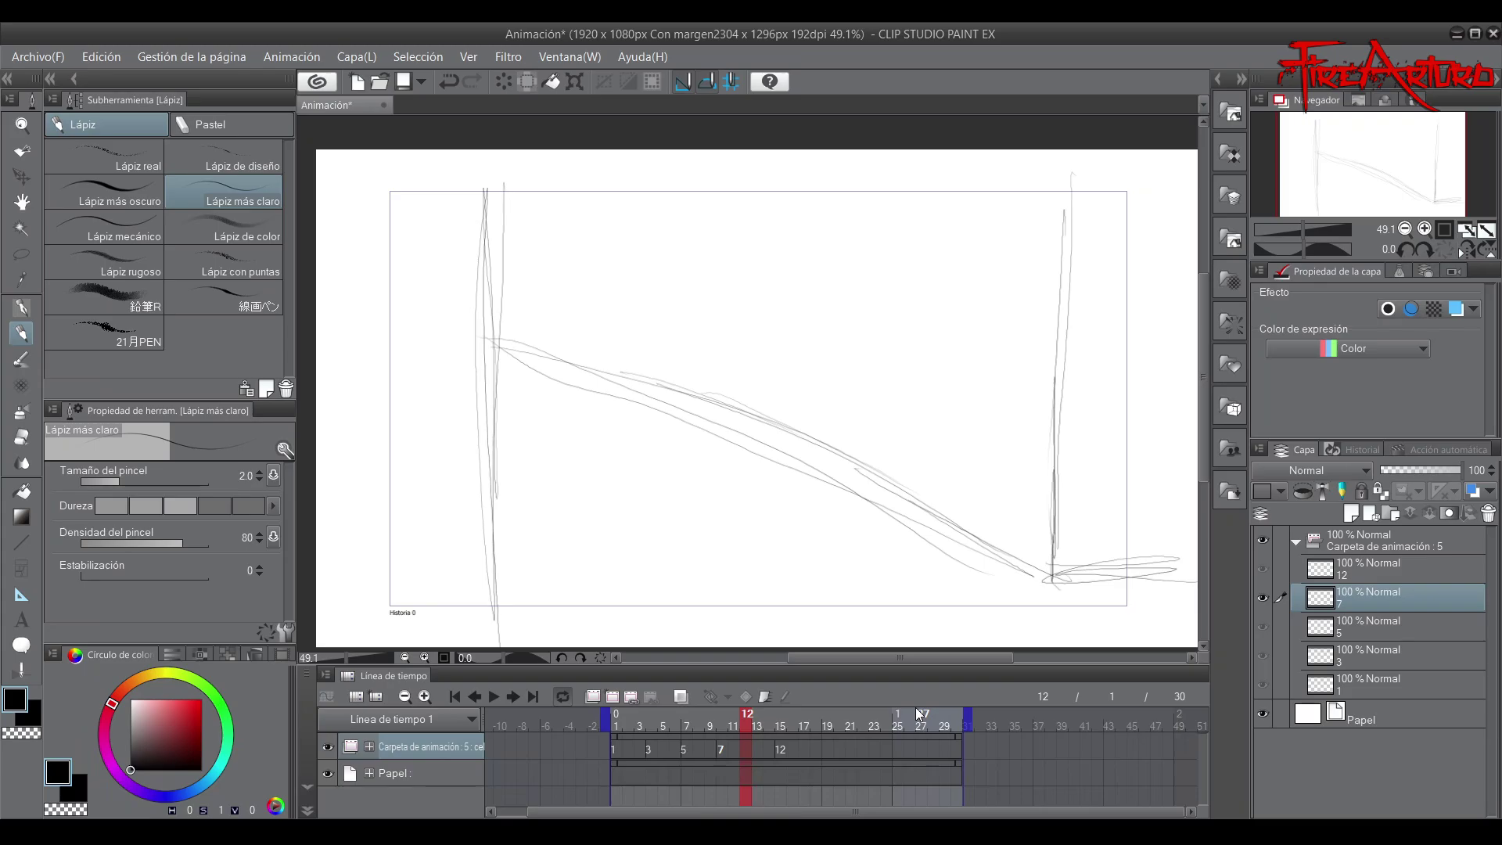
key("alt+n")
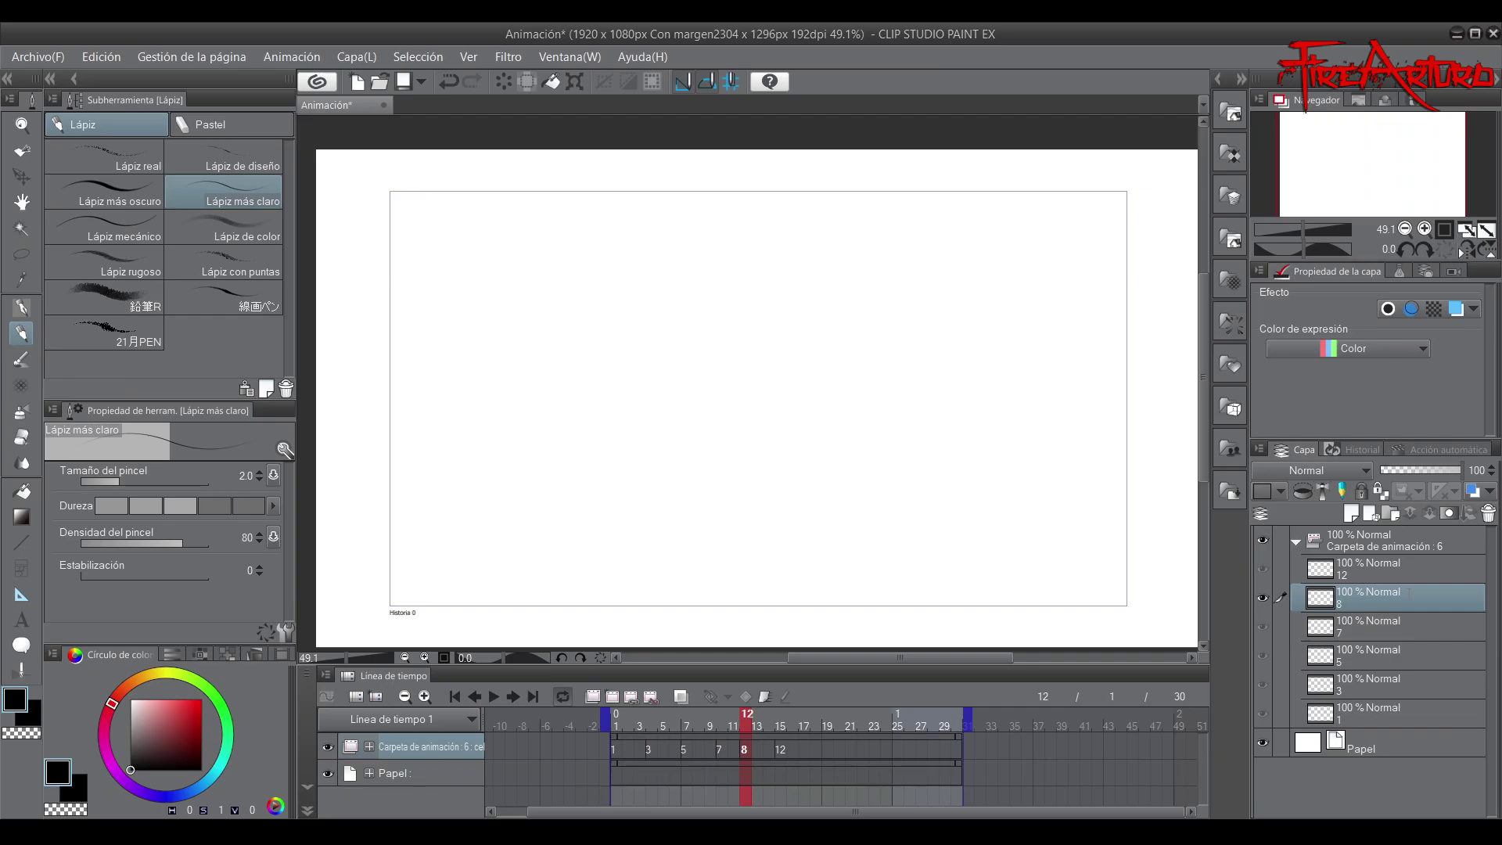
left_click(1366, 571)
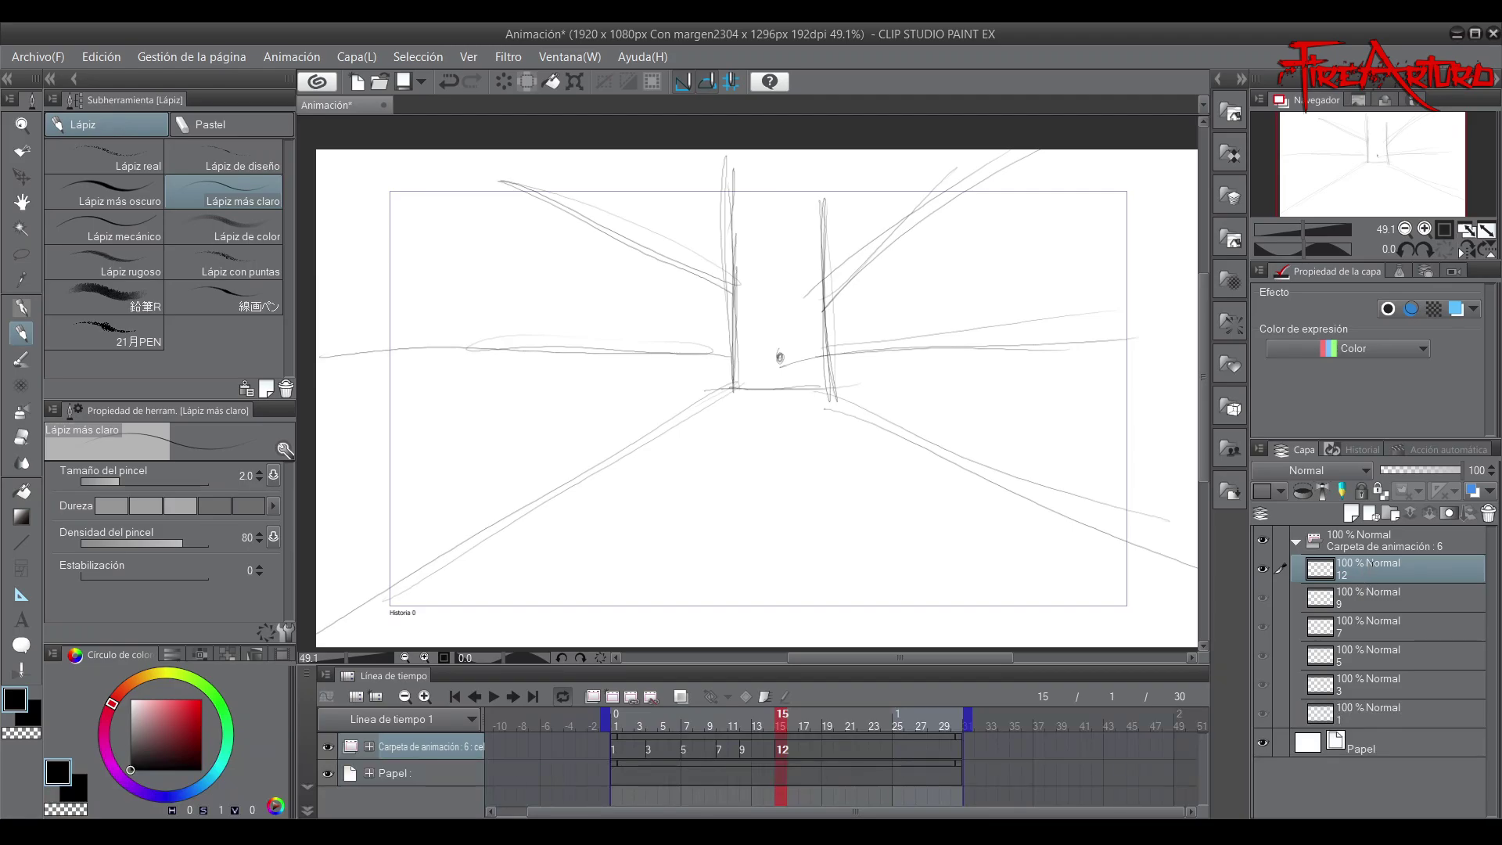
type("11")
key("Return")
Move cel 11 to frame 16 and cel 9 to frame 13, with the onion skin shown
left_click(772, 748)
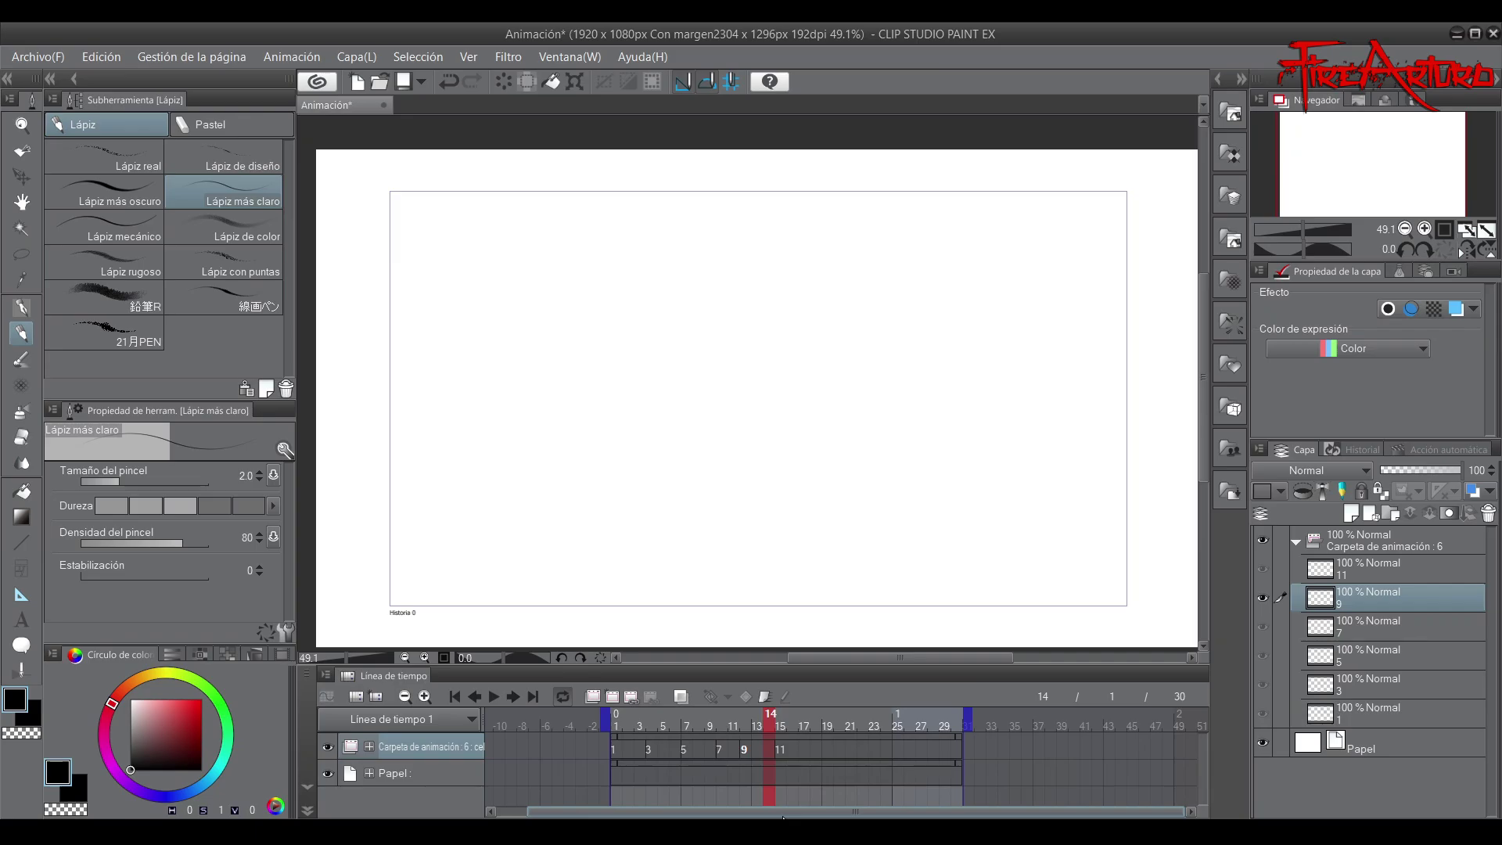
left_click_drag(779, 751, 791, 750)
left_click_drag(744, 750, 756, 751)
left_click(753, 720)
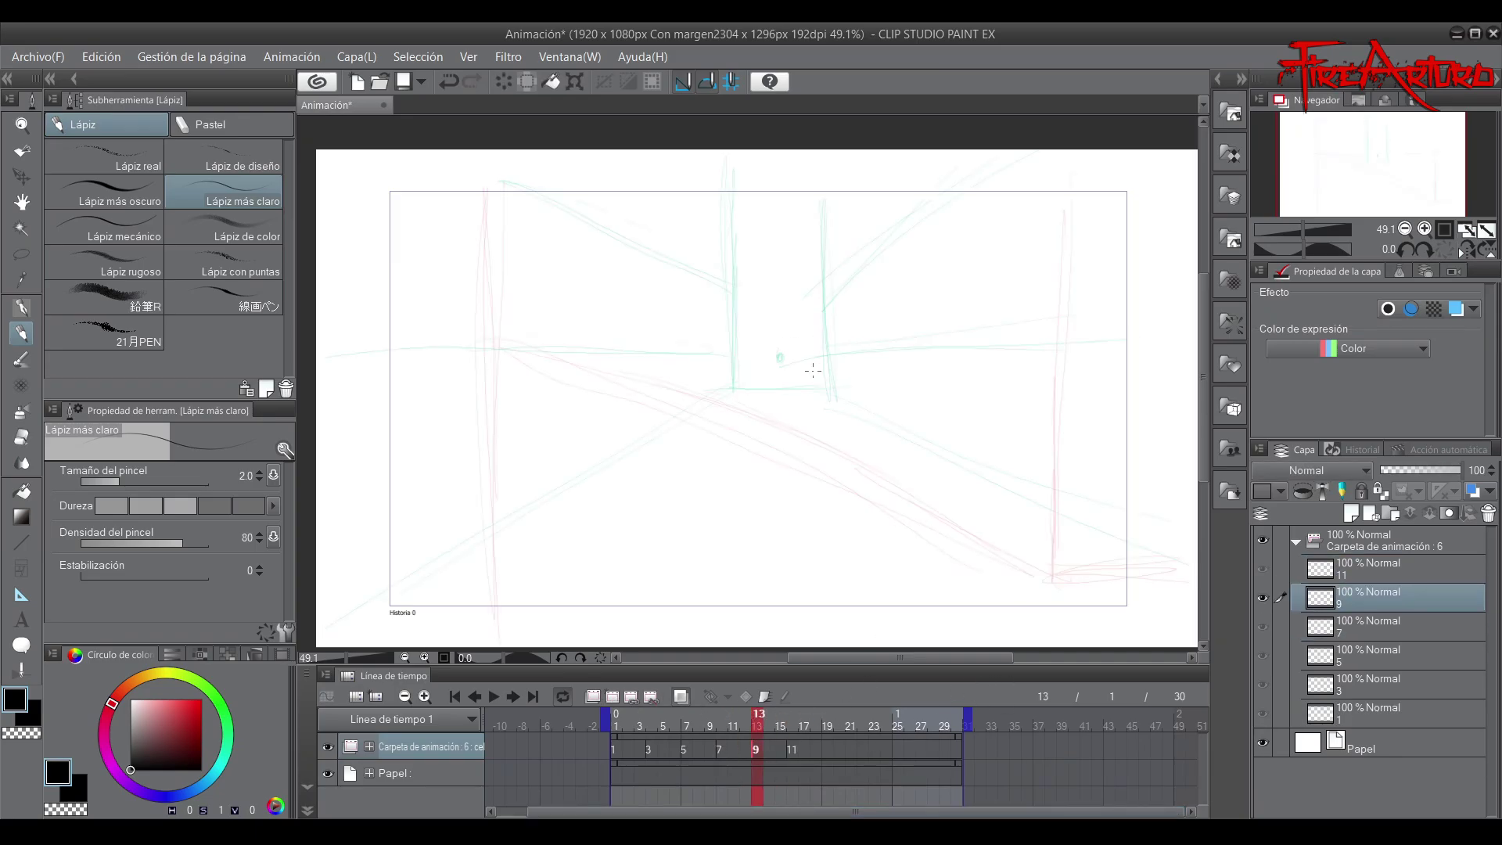
Add an in-between cel 2 at frame 3 and mark its corner points midway between drawings 1 and 3
left_click(650, 715)
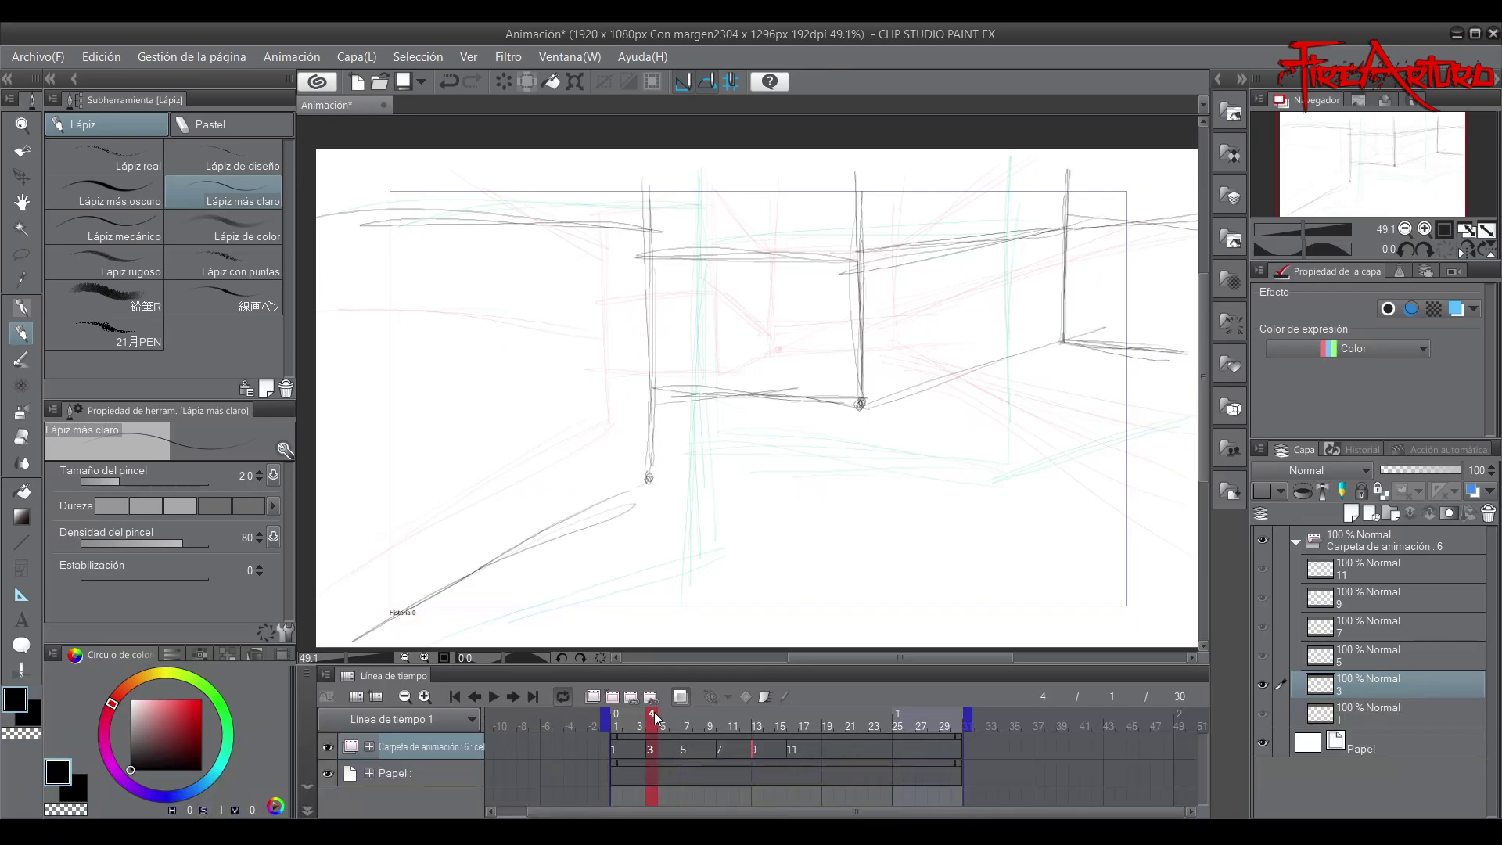
left_click(637, 718)
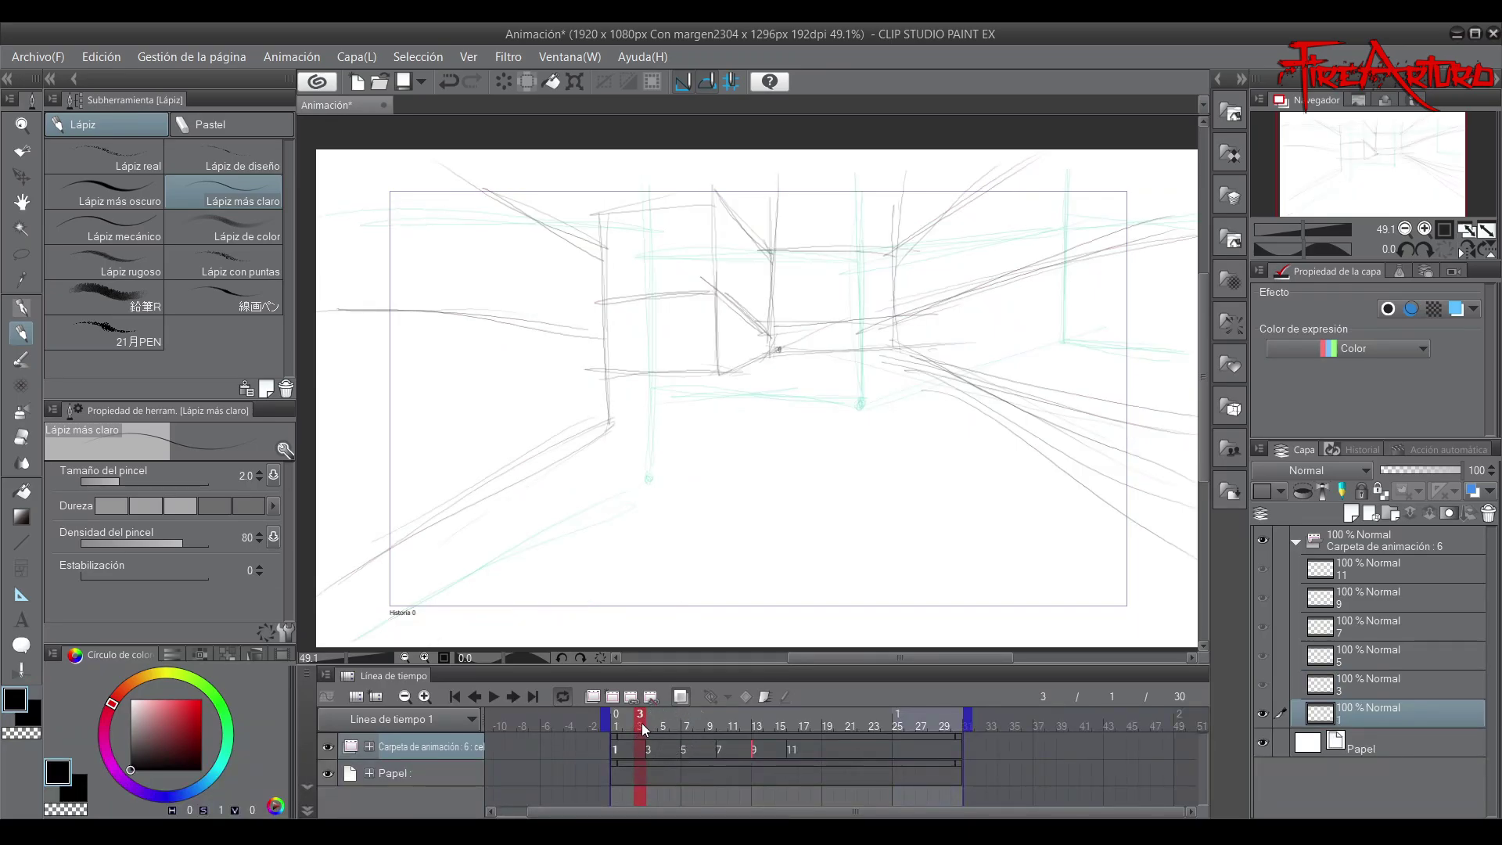
key("alt+n")
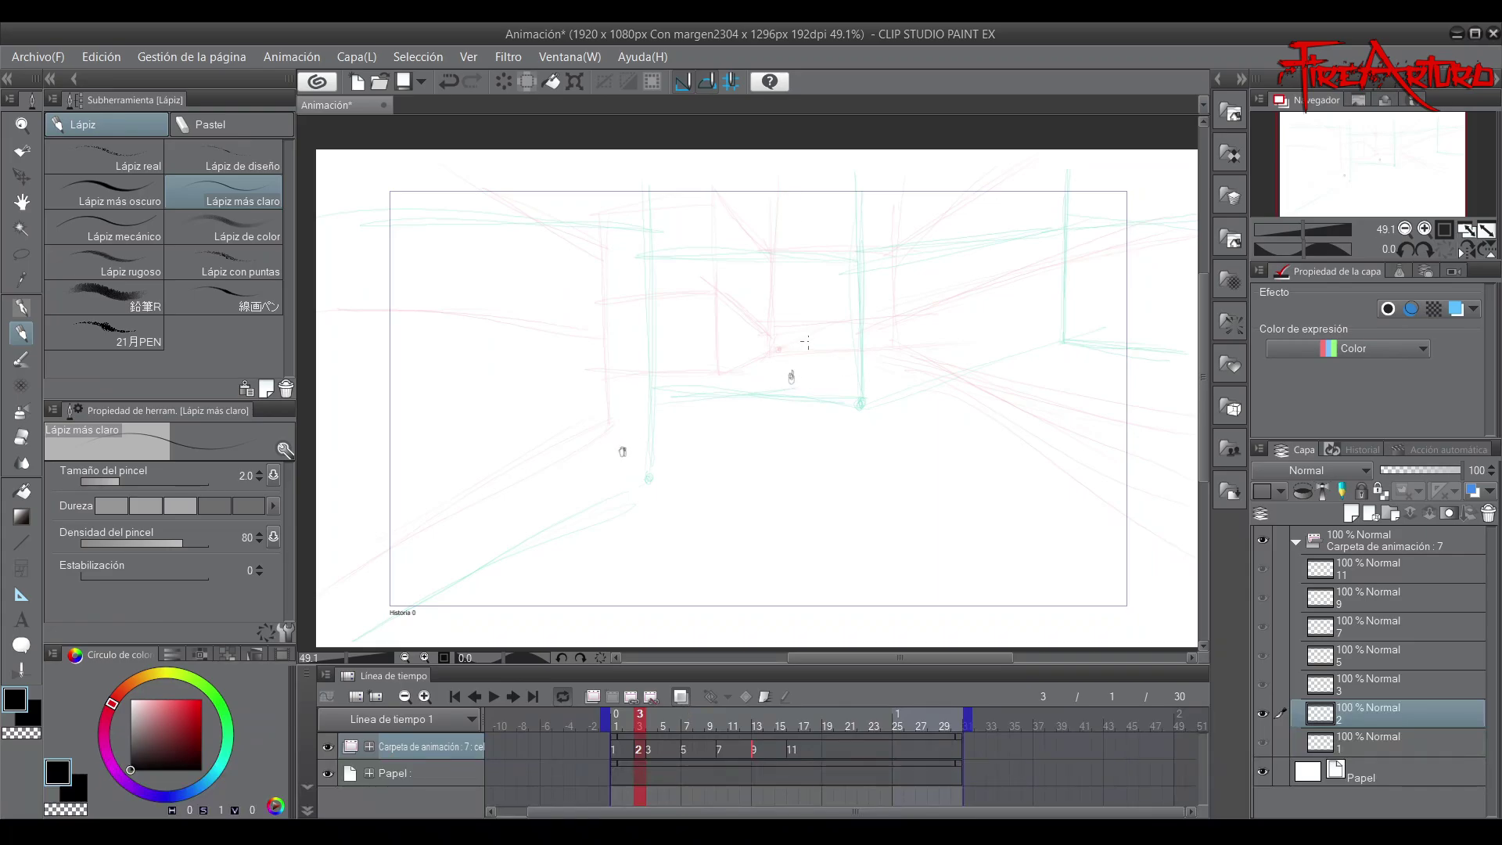
left_click_drag(779, 347, 1064, 341)
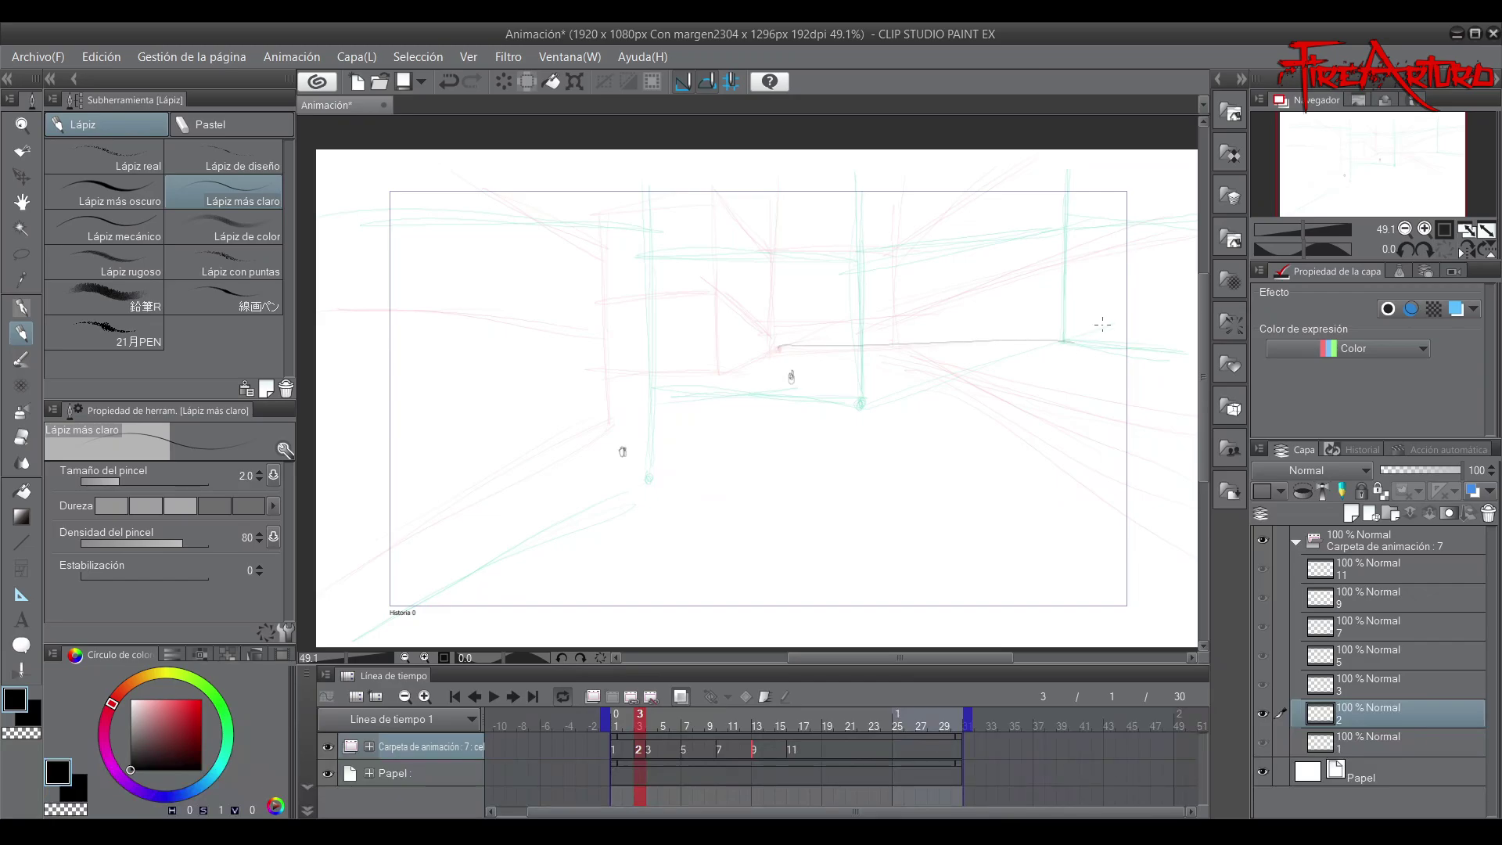
key("ctrl+z")
left_click(925, 345)
On cel 2, draw the lower-left floor line, the block's two verticals and the base edges running right
left_click_drag(628, 452, 337, 622)
left_click_drag(643, 449, 317, 640)
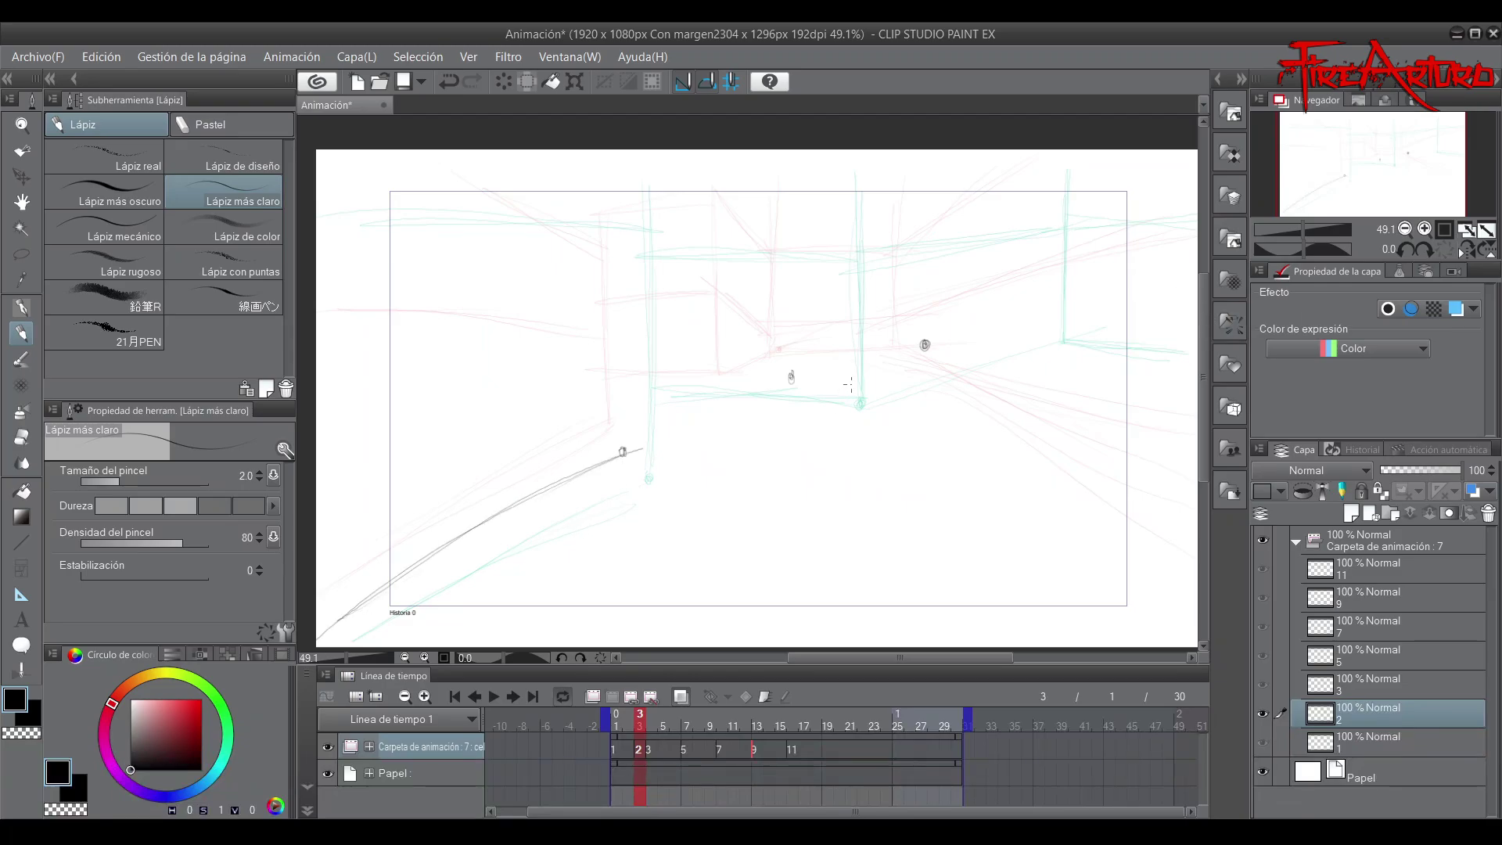
left_click_drag(627, 446, 627, 178)
left_click_drag(626, 183, 626, 446)
left_click_drag(808, 183, 806, 401)
left_click_drag(809, 178, 794, 387)
mouse_move(610, 388)
left_mouse_down()
mouse_move(793, 389)
mouse_move(929, 341)
mouse_move(1146, 362)
left_mouse_up()
left_click_drag(913, 356, 1197, 366)
mouse_move(925, 354)
left_mouse_down()
mouse_move(926, 178)
mouse_move(924, 357)
left_mouse_up()
Place cels 2, 3 and 5 on the frames matching their numbers and add a new cel 4 at frame 4
left_click(682, 696)
mouse_move(640, 721)
left_mouse_down()
mouse_move(698, 726)
mouse_move(674, 724)
mouse_move(661, 751)
left_mouse_up()
left_click(612, 696)
left_click_drag(683, 754, 649, 751)
left_click(651, 724)
left_click(682, 696)
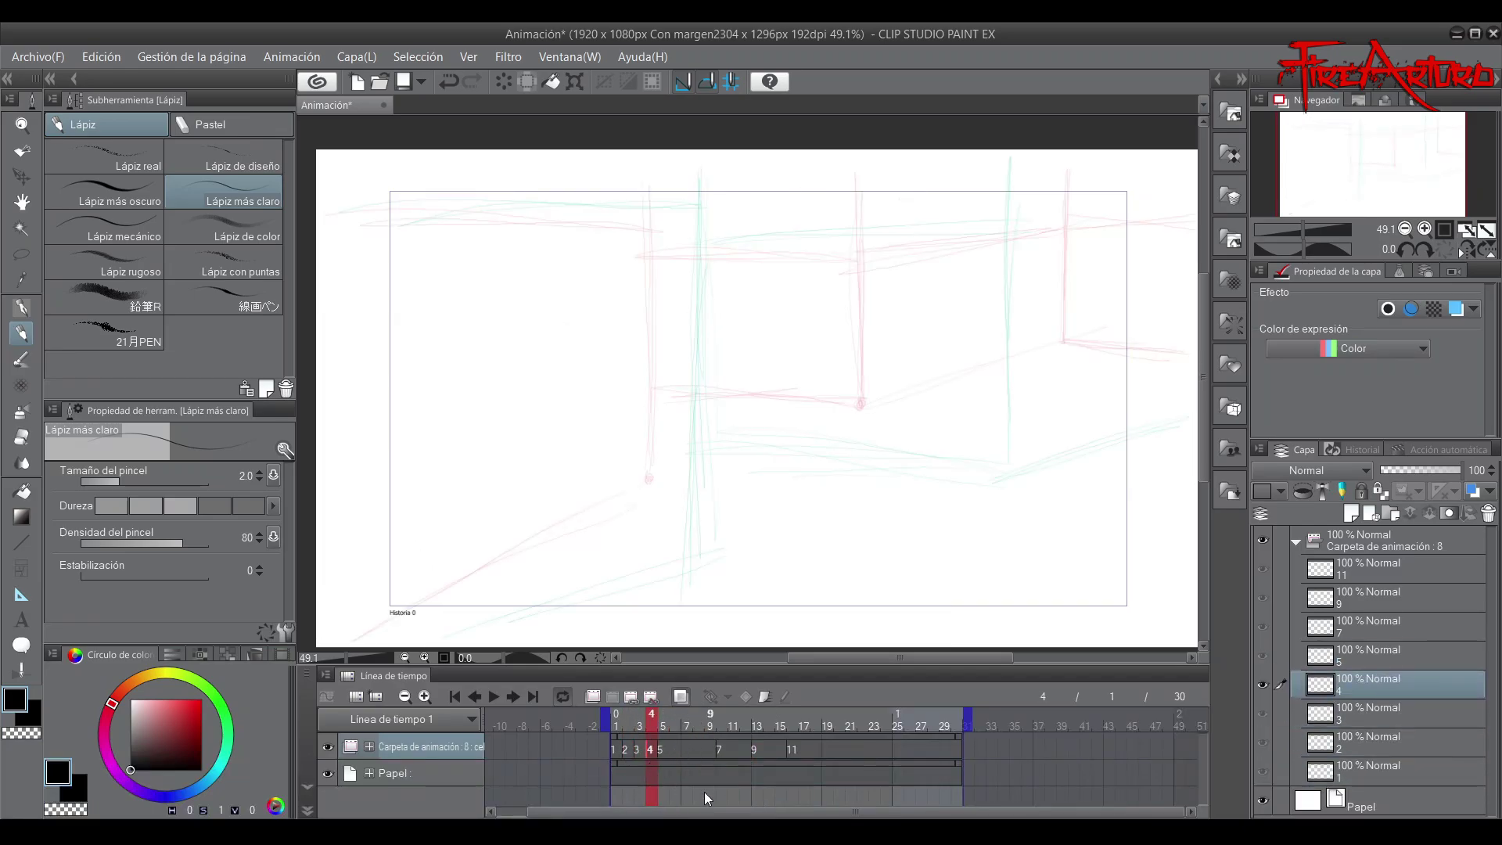
On cel 4, draw the lower-left floor line and the two vertical edges midway between the neighbouring drawings
mouse_move(668, 515)
left_mouse_down()
mouse_move(394, 632)
mouse_move(438, 618)
left_mouse_up()
left_click_drag(668, 514, 671, 338)
left_click_drag(669, 484, 665, 164)
mouse_move(667, 437)
left_mouse_down()
mouse_move(667, 181)
mouse_move(671, 540)
left_mouse_up()
left_click_drag(939, 462, 952, 153)
left_click_drag(937, 461, 939, 274)
Draw cel 4's base edge between the verticals and the floor edge rising to the right
left_click_drag(690, 421, 822, 428)
left_click_drag(660, 433, 936, 451)
mouse_move(833, 438)
left_mouse_down()
mouse_move(887, 444)
mouse_move(1165, 375)
left_mouse_up()
left_click_drag(671, 425, 822, 433)
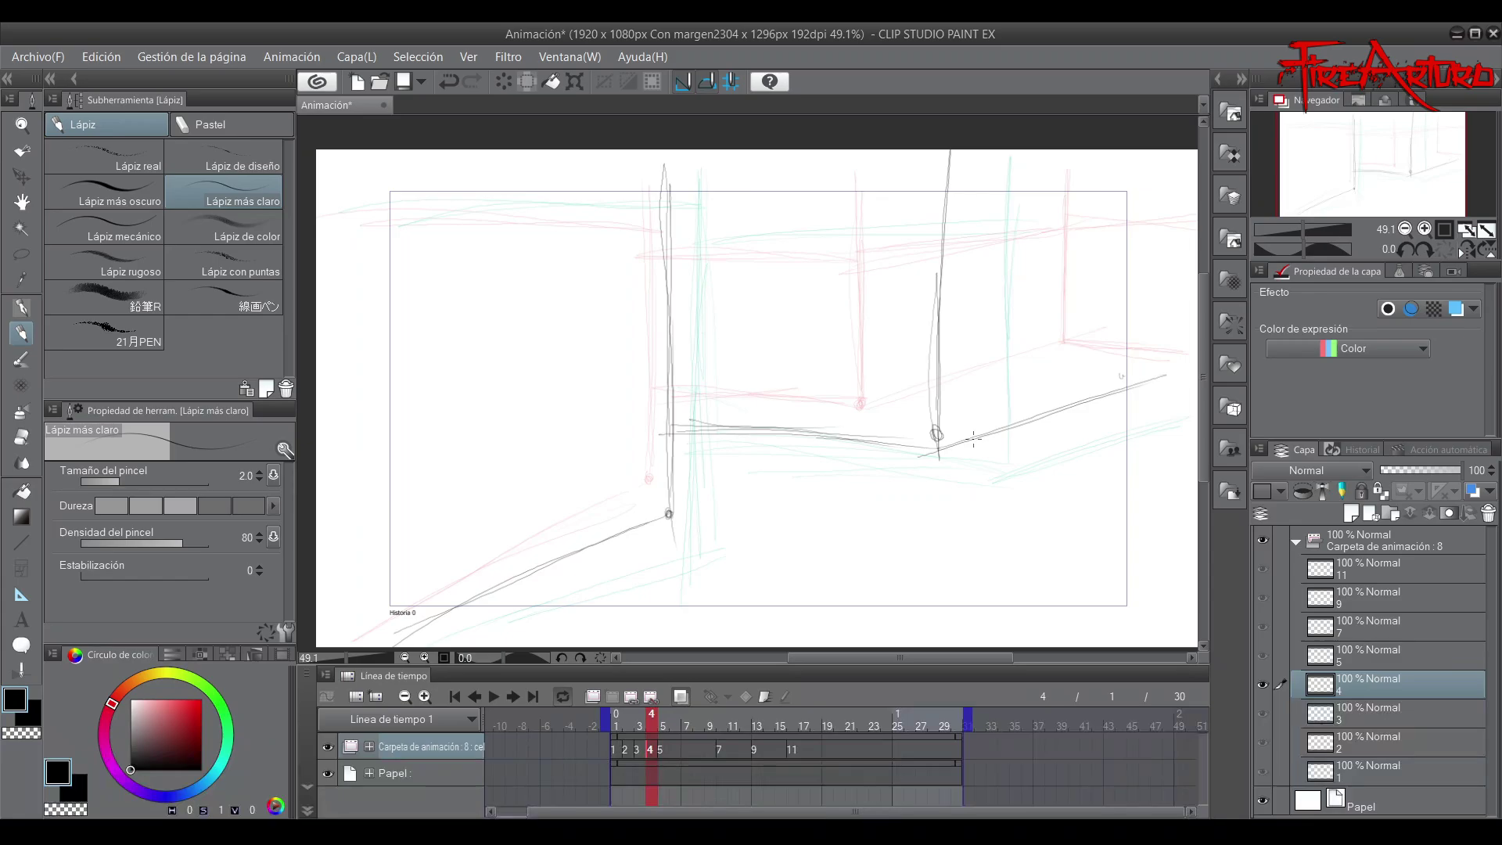
Review the opening frames, then add cel 6 at frame 6 and move cel 7 to frame 7
mouse_move(698, 711)
left_mouse_down()
mouse_move(613, 721)
mouse_move(750, 727)
mouse_move(616, 727)
left_mouse_up()
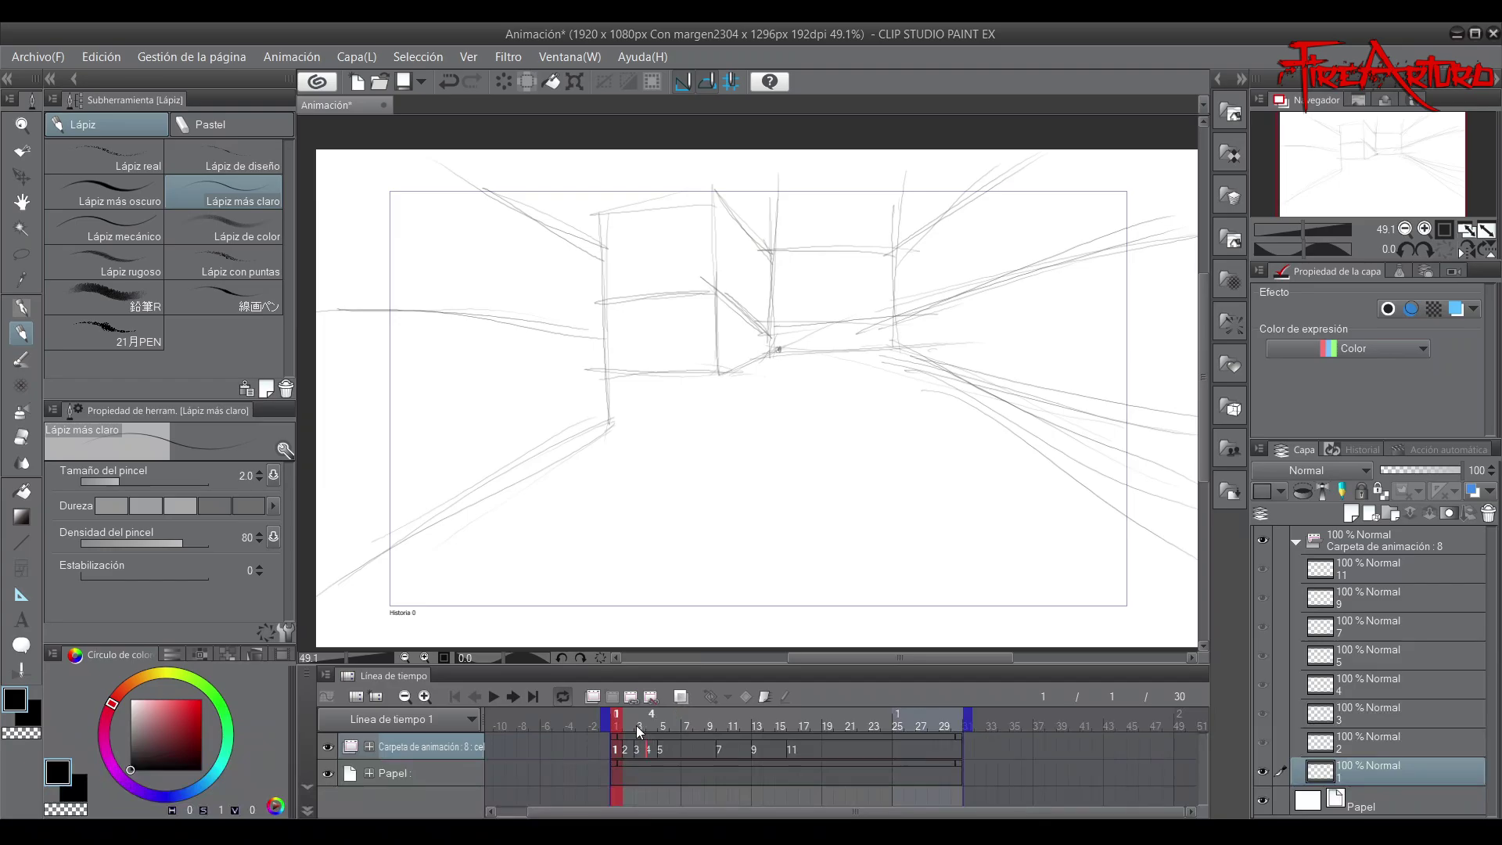
mouse_move(620, 716)
left_mouse_down()
mouse_move(735, 717)
mouse_move(673, 710)
left_mouse_up()
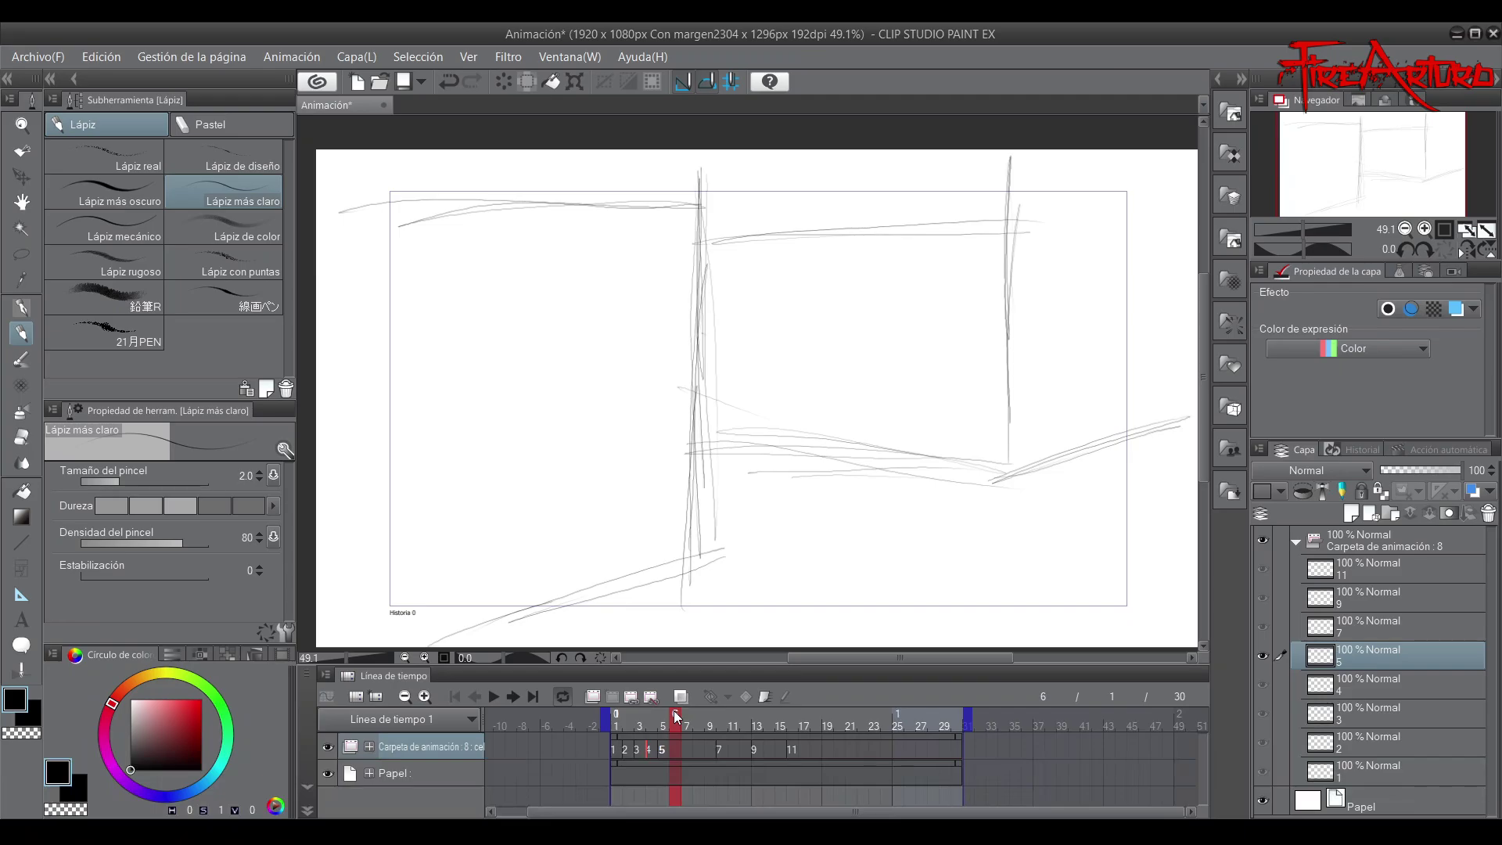
key("ctrl+shift+alt+n")
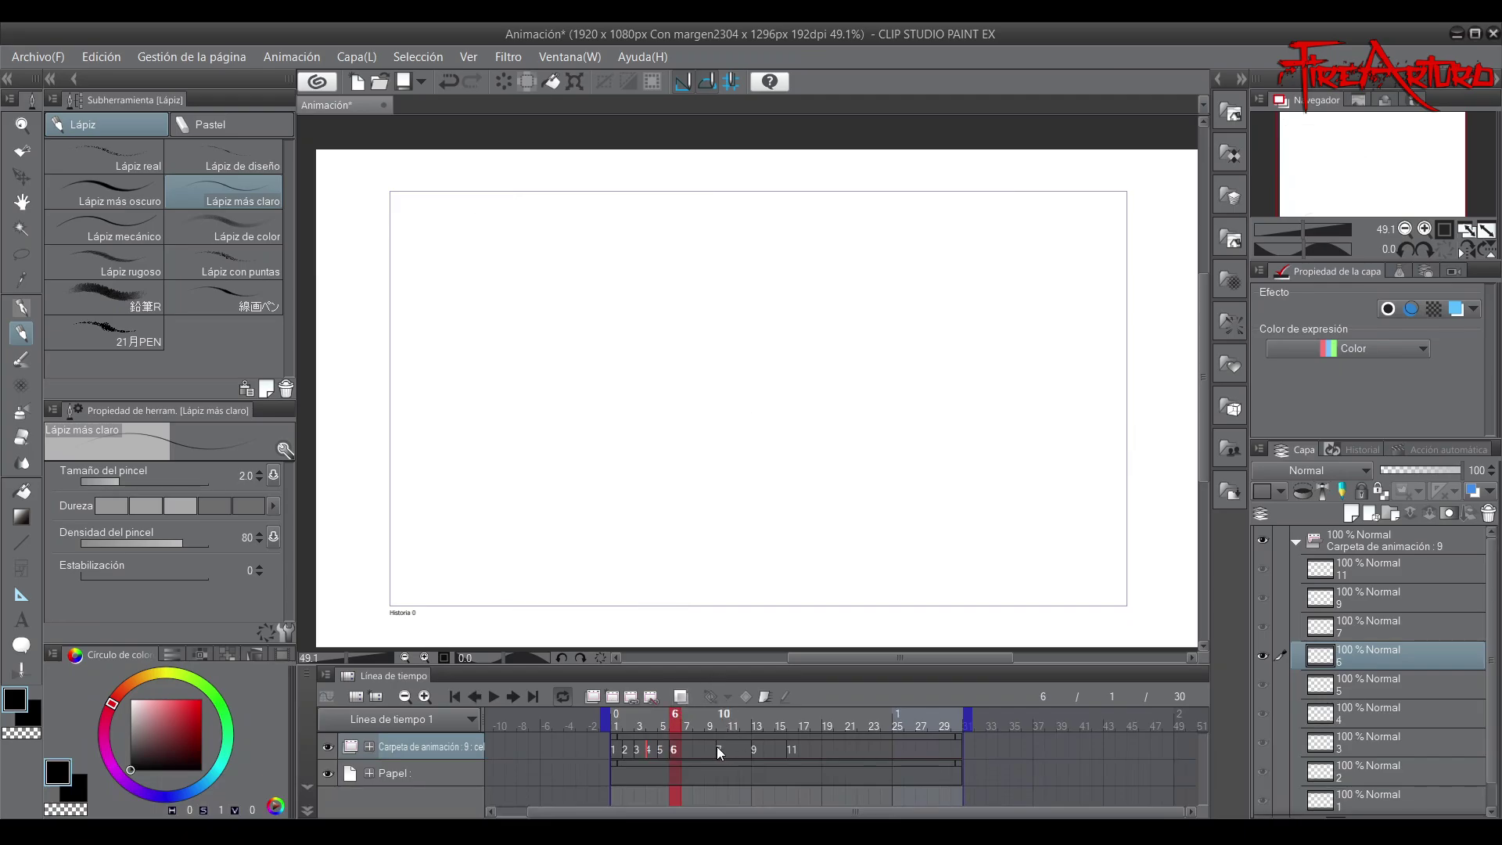
left_click(721, 750)
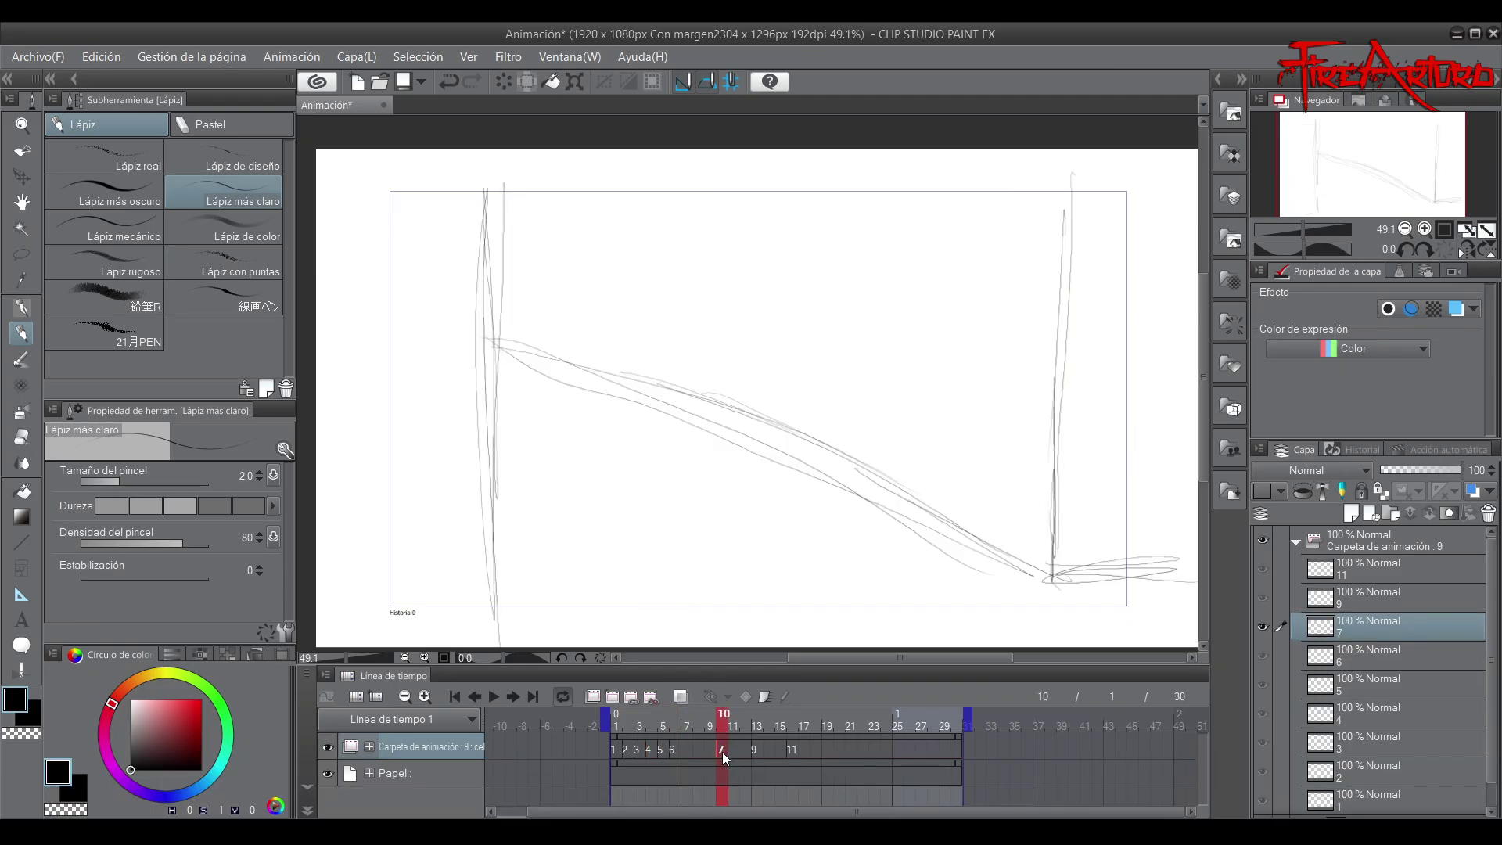
left_click(671, 746)
left_click(680, 697)
On cel 6, draw the two verticals, the slanted base edge joining them and the short right-hand floor edge
left_click_drag(595, 197, 607, 646)
mouse_move(1024, 508)
left_mouse_down()
mouse_move(1035, 172)
mouse_move(1024, 548)
left_mouse_up()
mouse_move(1033, 522)
left_mouse_down()
mouse_move(1170, 481)
mouse_move(1145, 504)
left_mouse_up()
left_click_drag(595, 443, 1012, 515)
left_click_drag(730, 477, 1006, 539)
left_click_drag(602, 452, 1043, 532)
left_click_drag(1033, 166, 1029, 526)
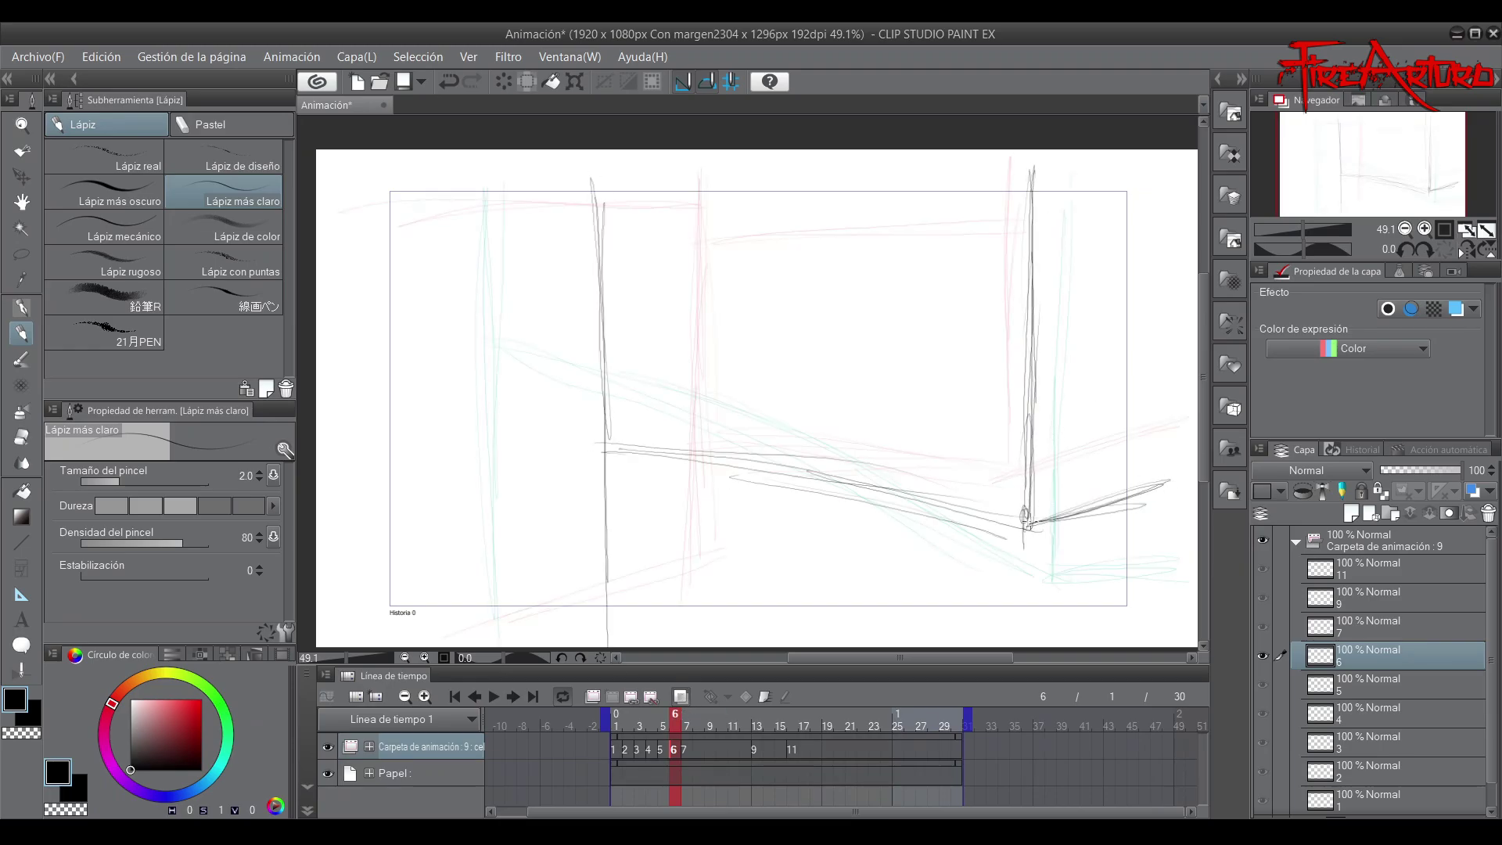
left_click(695, 749)
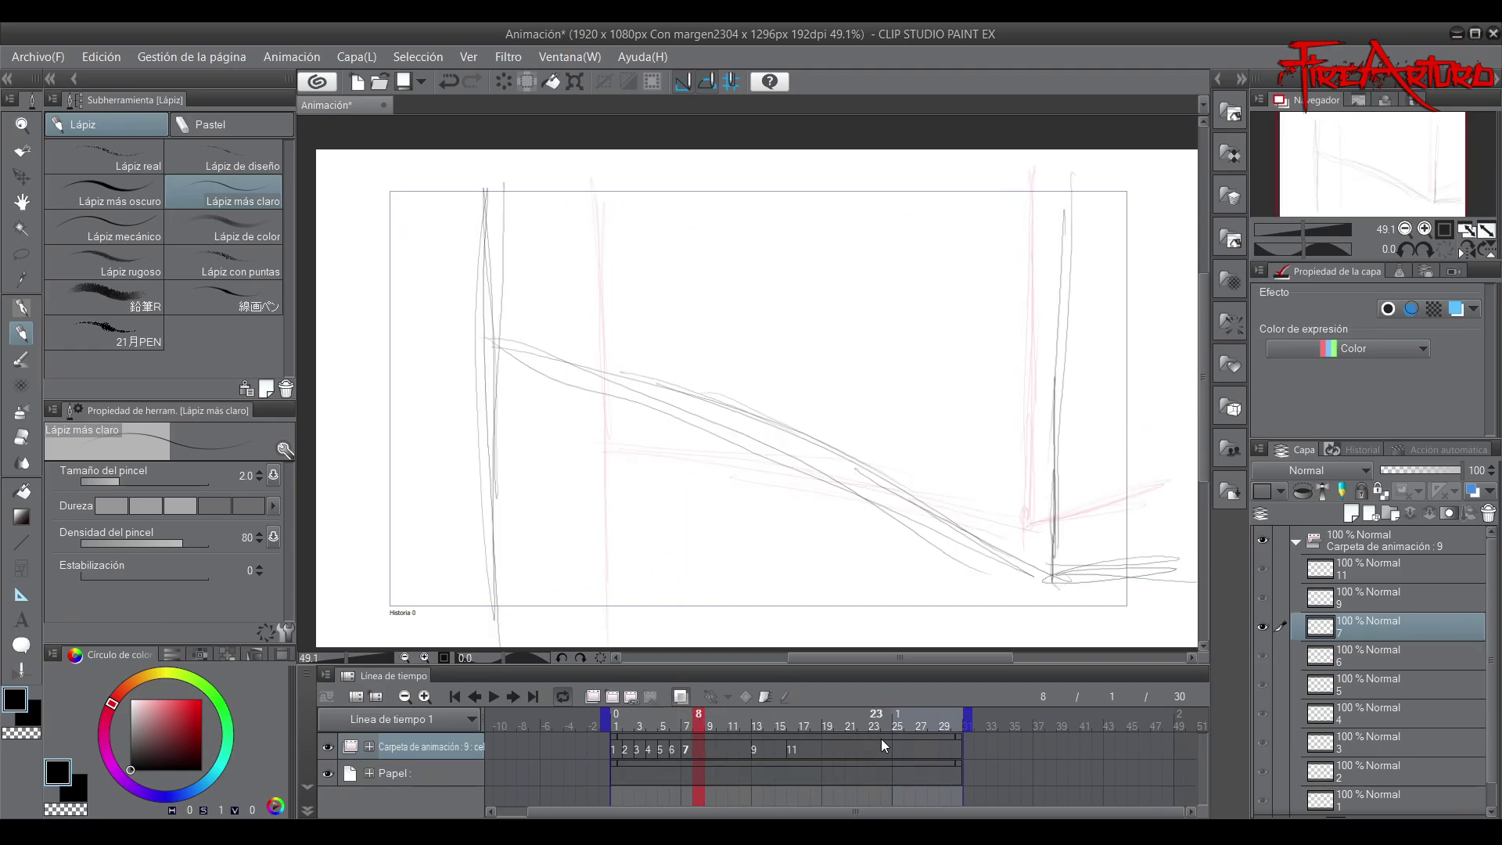
left_click(758, 749)
left_click_drag(729, 750, 710, 750)
left_click(696, 750)
left_click(712, 721)
key("ctrl+z")
key("ctrl+z")
On cel 9, draw the near vertical edge on the left side of the corridor
left_click(770, 720)
left_click_drag(426, 188, 421, 547)
left_click_drag(431, 391, 426, 674)
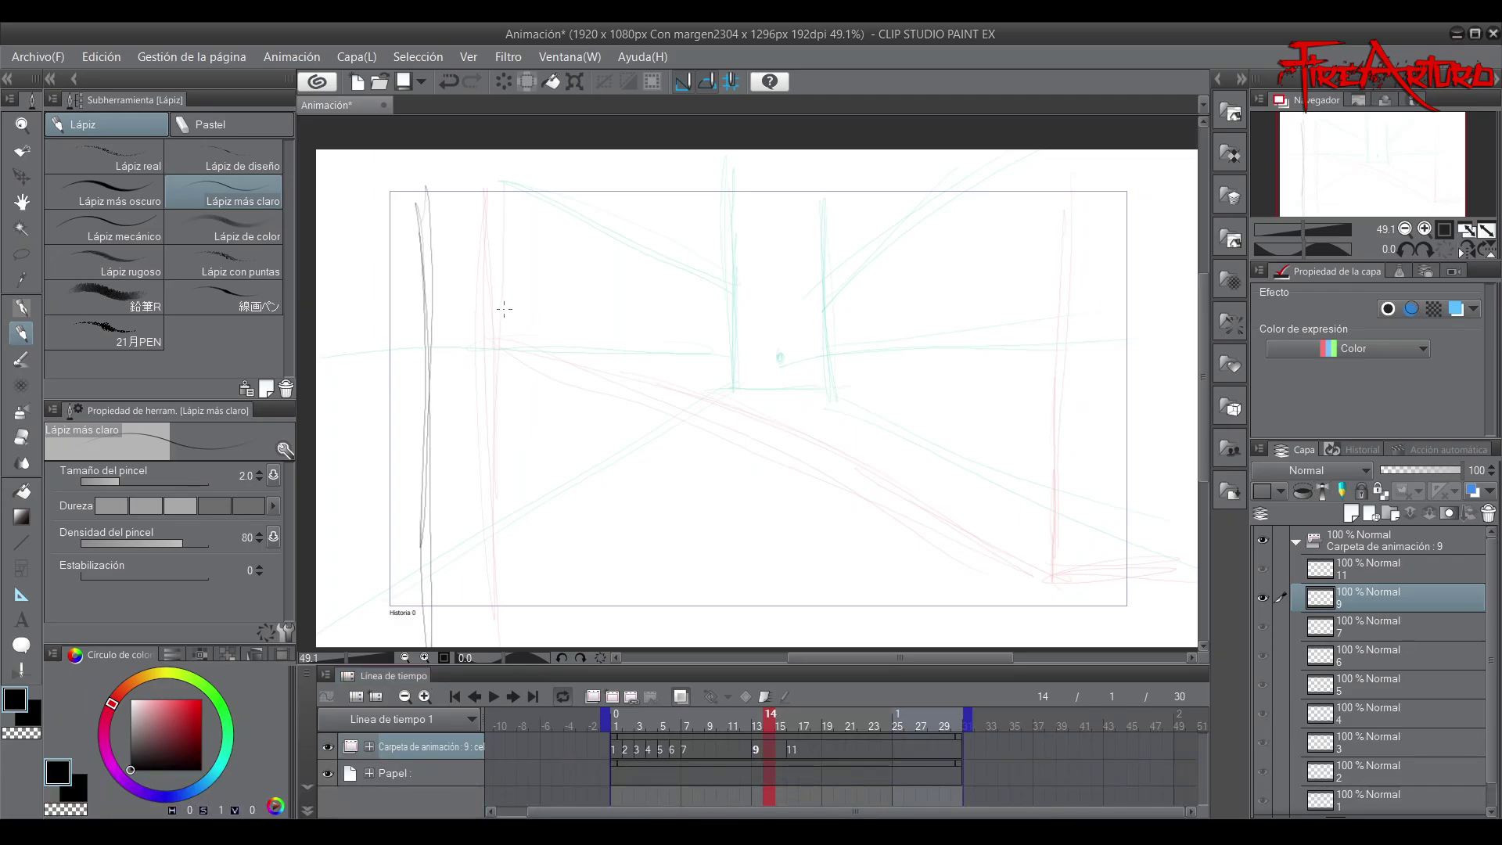
left_click(833, 397)
key("ctrl+z")
key("ctrl+z")
Mark cel 9's back corner and draw its vertical, the long floor edge to the right and the near right vertical
left_click_drag(680, 361, 681, 363)
left_click_drag(683, 354, 682, 196)
left_click_drag(672, 174, 682, 363)
mouse_move(679, 179)
left_mouse_down()
mouse_move(858, 465)
mouse_move(967, 513)
mouse_move(1127, 637)
left_mouse_up()
mouse_move(1112, 225)
left_mouse_down()
mouse_move(1109, 195)
mouse_move(1114, 634)
left_mouse_up()
left_click_drag(1124, 161, 1125, 625)
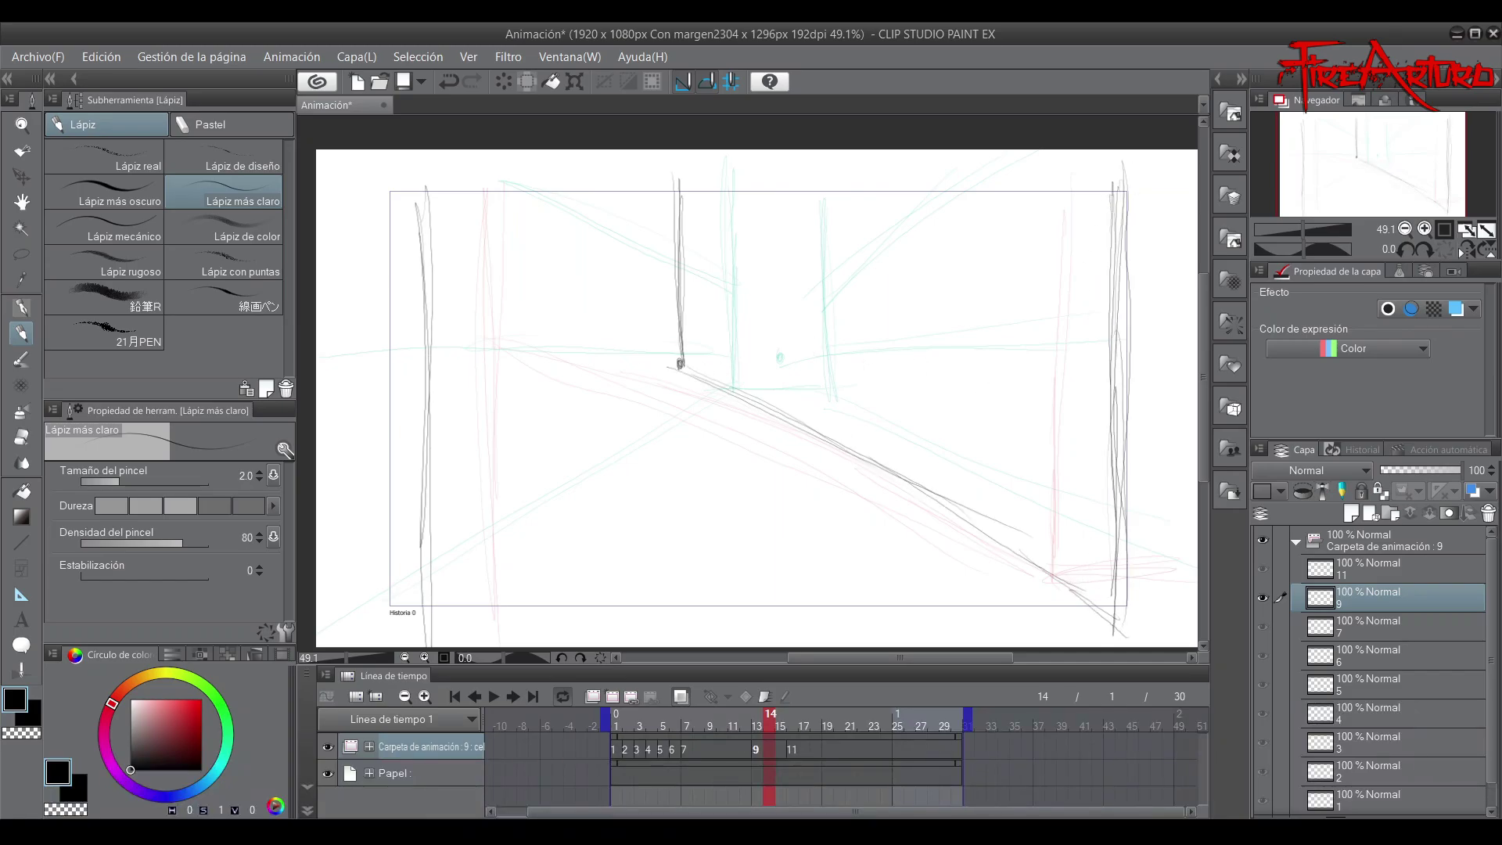
Draw the back wall's base line from the marked corner towards the left vertical
left_click_drag(681, 362, 484, 358)
left_click_drag(656, 350, 434, 359)
key("ctrl+z")
left_click_drag(678, 363, 405, 378)
Draw the back wall's left vertical and the floor edge receding from it to the lower left
mouse_move(537, 183)
left_mouse_down()
mouse_move(515, 258)
mouse_move(532, 370)
left_mouse_up()
left_click_drag(526, 182, 535, 361)
key("ctrl+z")
key("ctrl+z")
mouse_move(604, 188)
left_mouse_down()
mouse_move(608, 382)
mouse_move(442, 516)
left_mouse_up()
left_click_drag(603, 378, 415, 614)
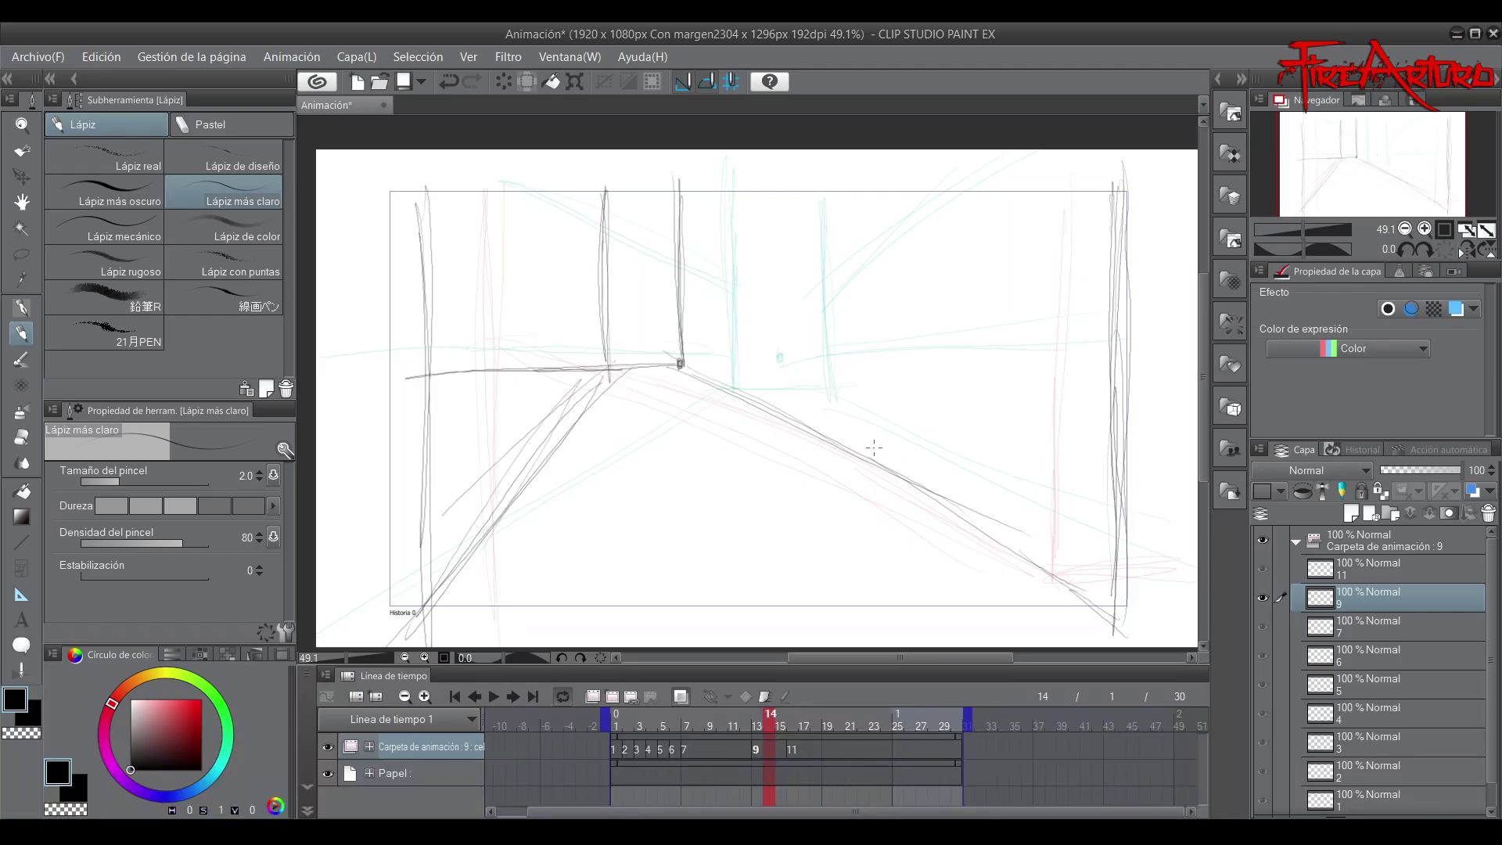
Lasso and delete the stray strokes left of the back wall on cel 9
left_click(23, 229)
left_click(24, 252)
mouse_move(604, 348)
left_mouse_down()
mouse_move(474, 522)
mouse_move(439, 395)
mouse_move(557, 315)
mouse_move(602, 362)
left_mouse_up()
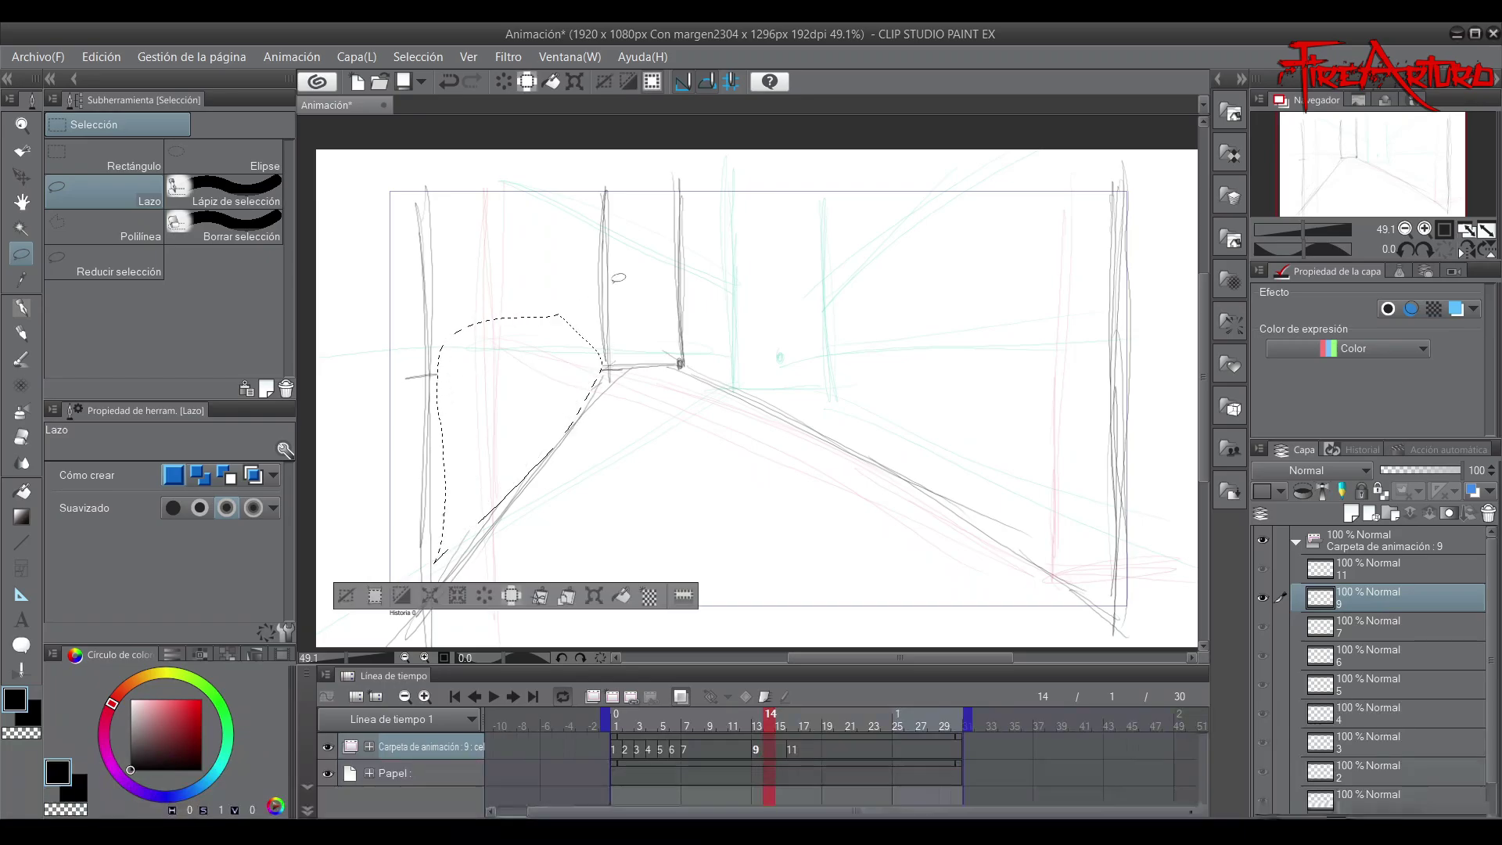
left_click(619, 277)
mouse_move(405, 399)
left_mouse_down()
mouse_move(413, 358)
mouse_move(420, 377)
left_mouse_up()
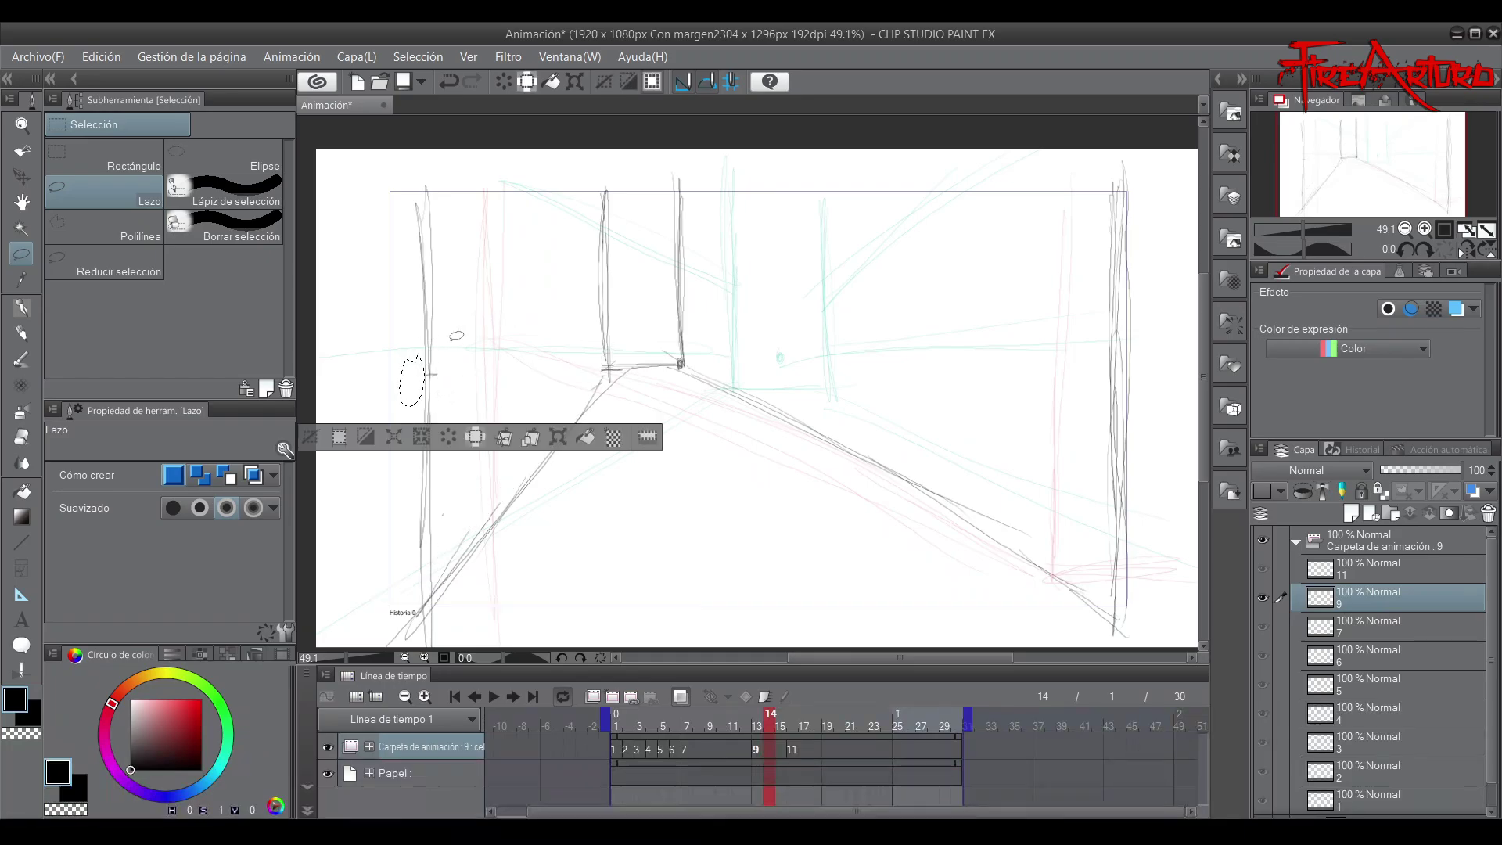
Move cel 9 to frame 9 and go to frame 8
left_click(758, 751)
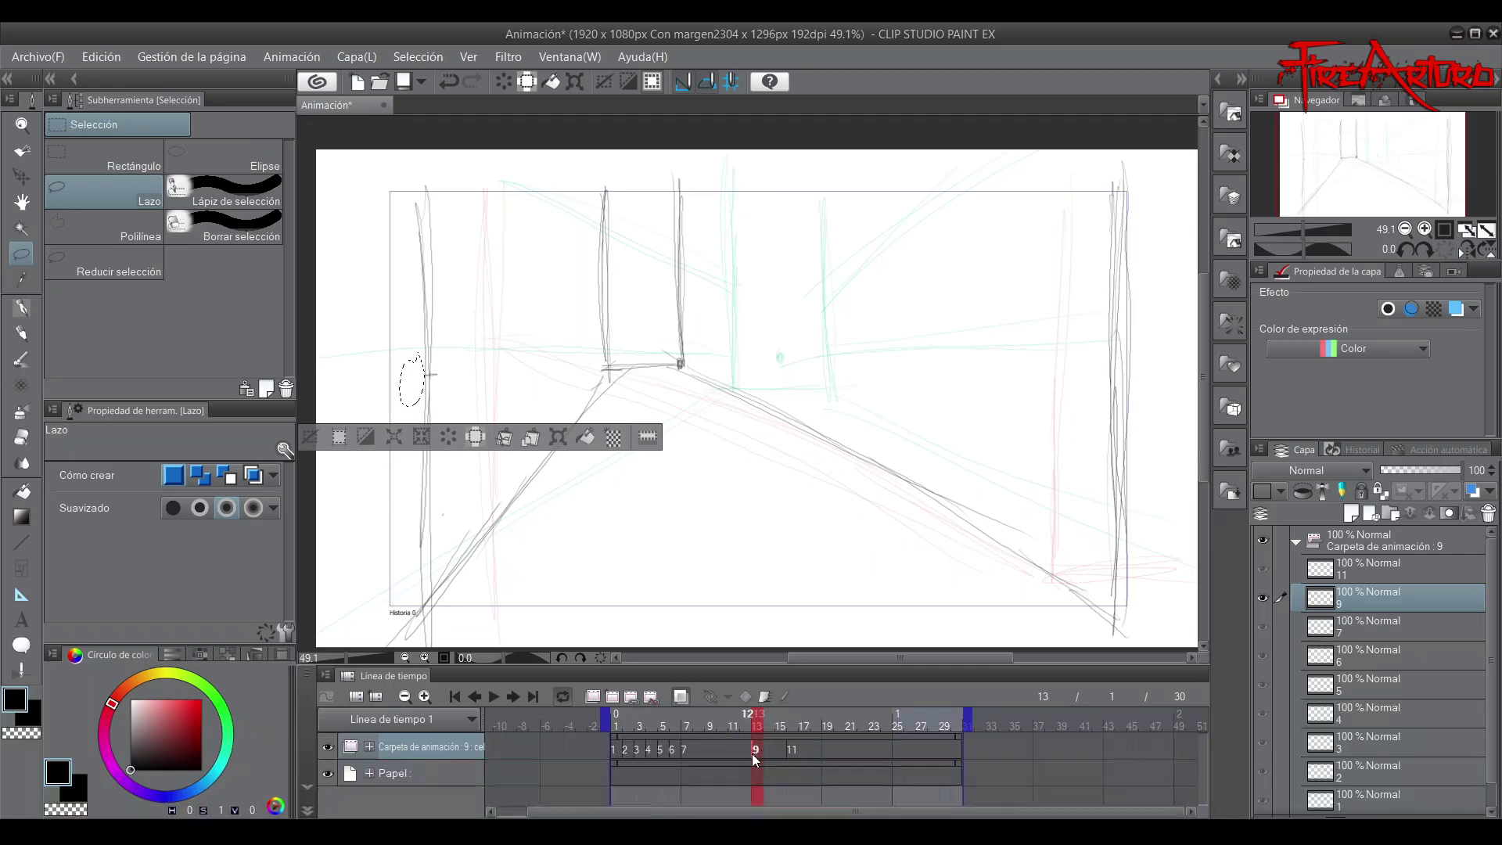
left_click(700, 750)
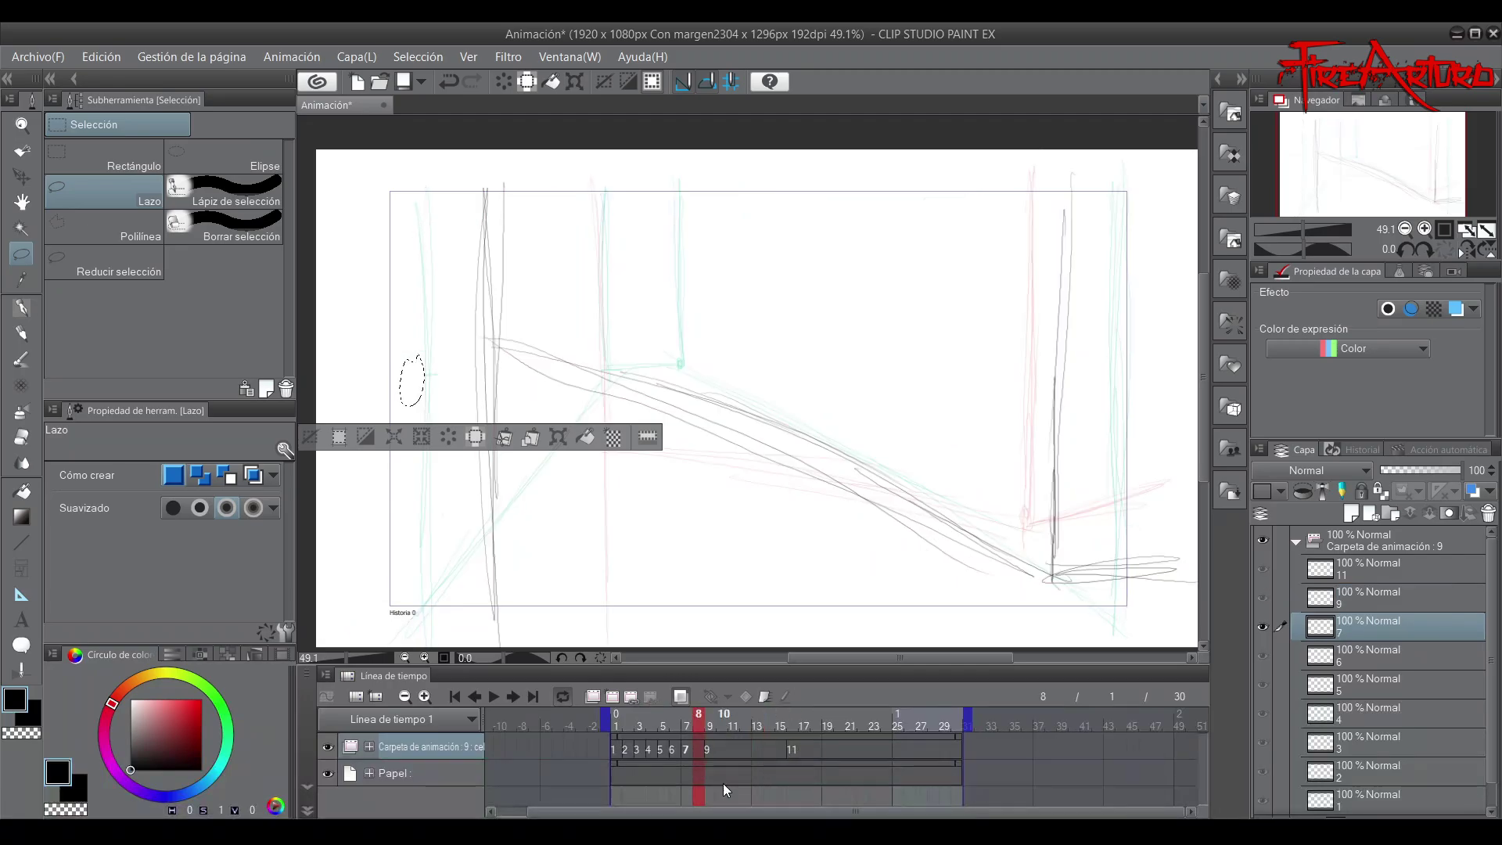
Add cel 8 at frame 8 and draw the near left and right wall verticals between the onion-skinned neighbours
key("alt+n")
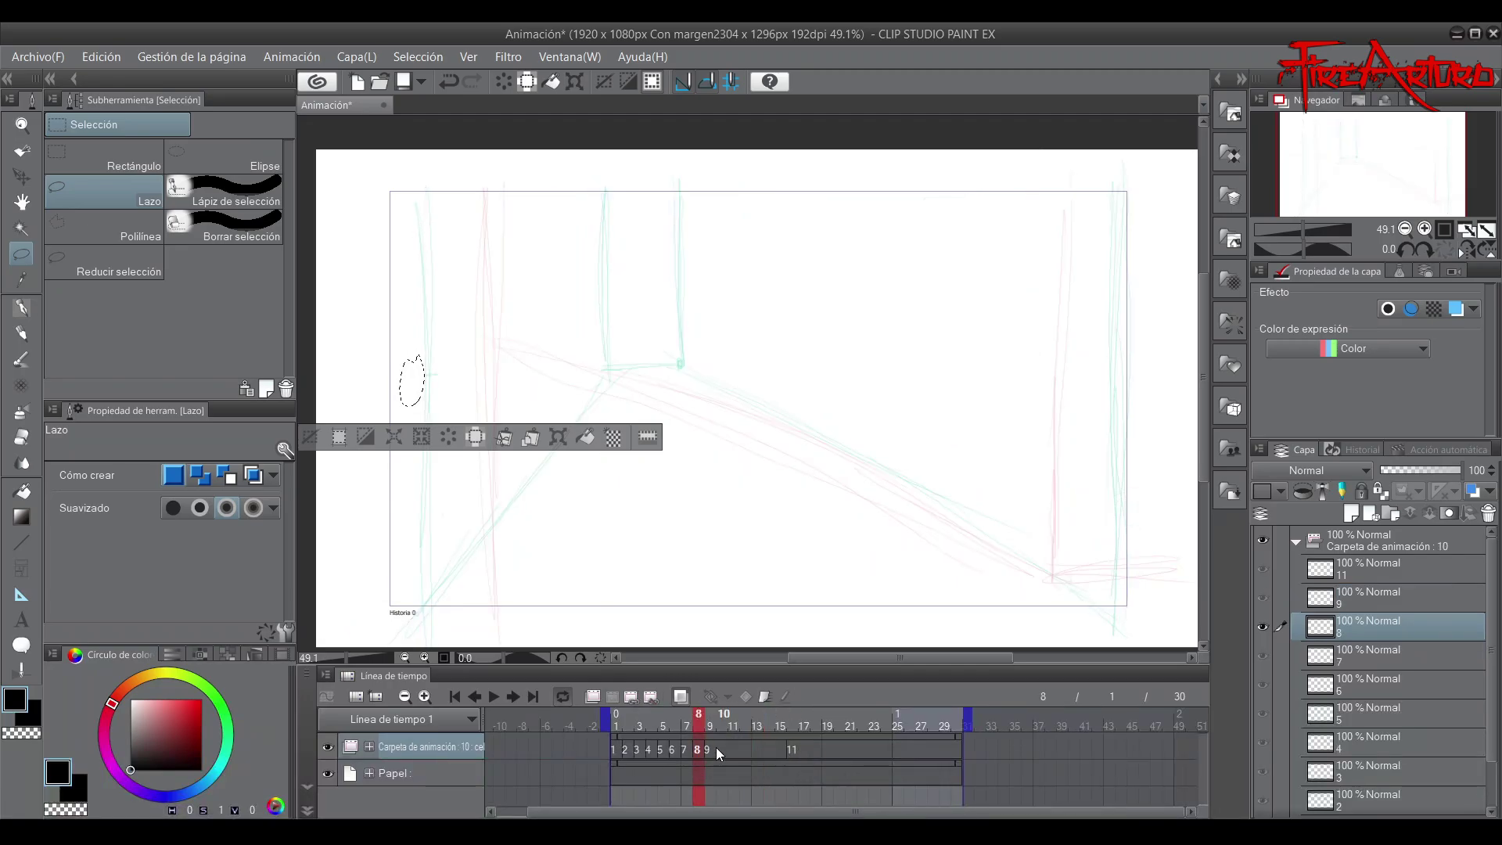
key("ctrl+d")
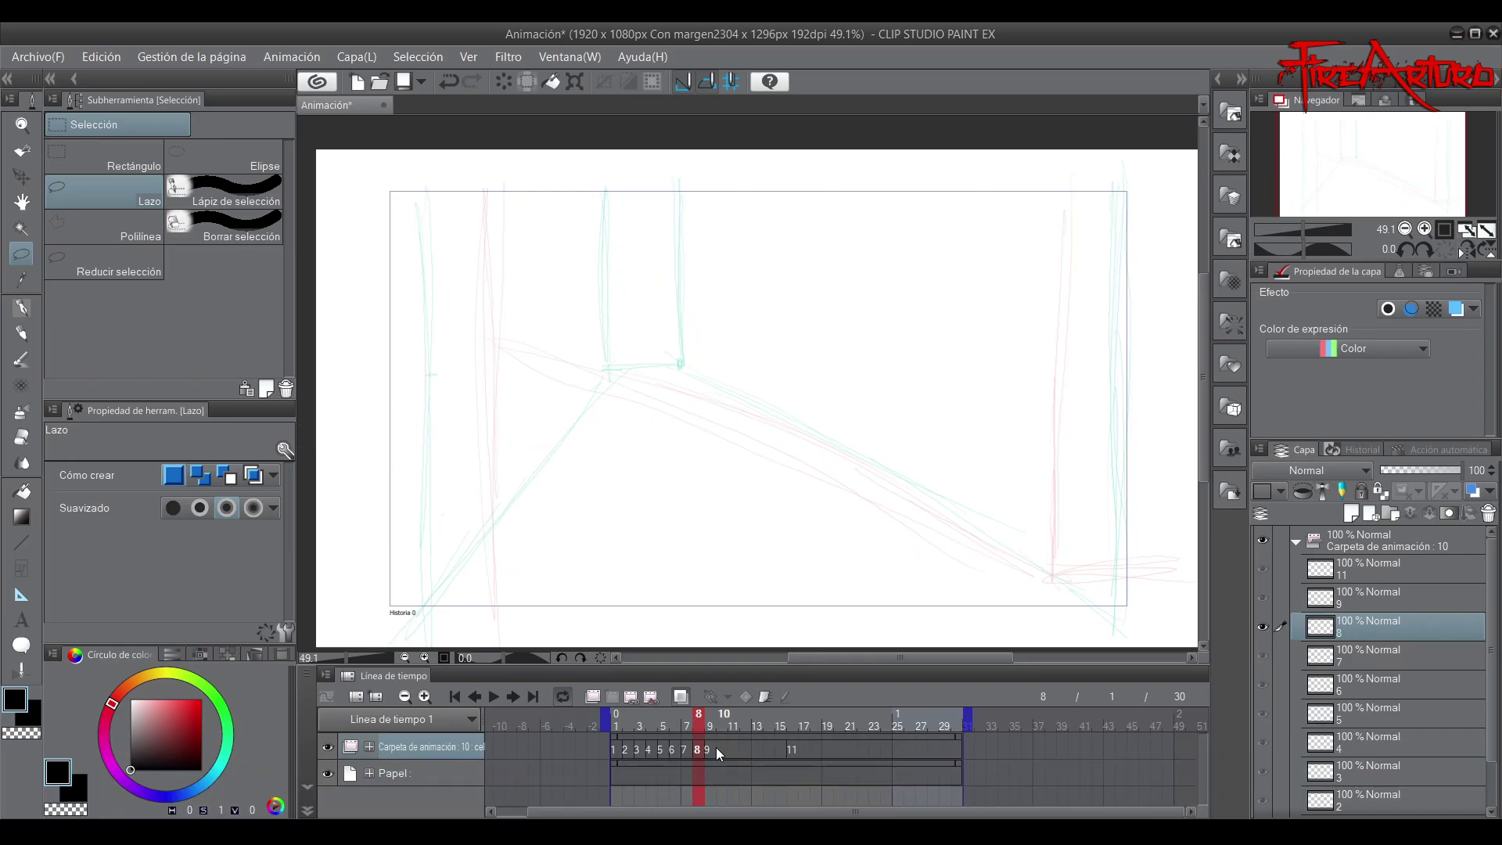
key("p")
left_click_drag(452, 176, 458, 632)
left_click_drag(461, 199, 469, 559)
left_click_drag(1092, 169, 1090, 648)
left_click_drag(1115, 208, 1098, 548)
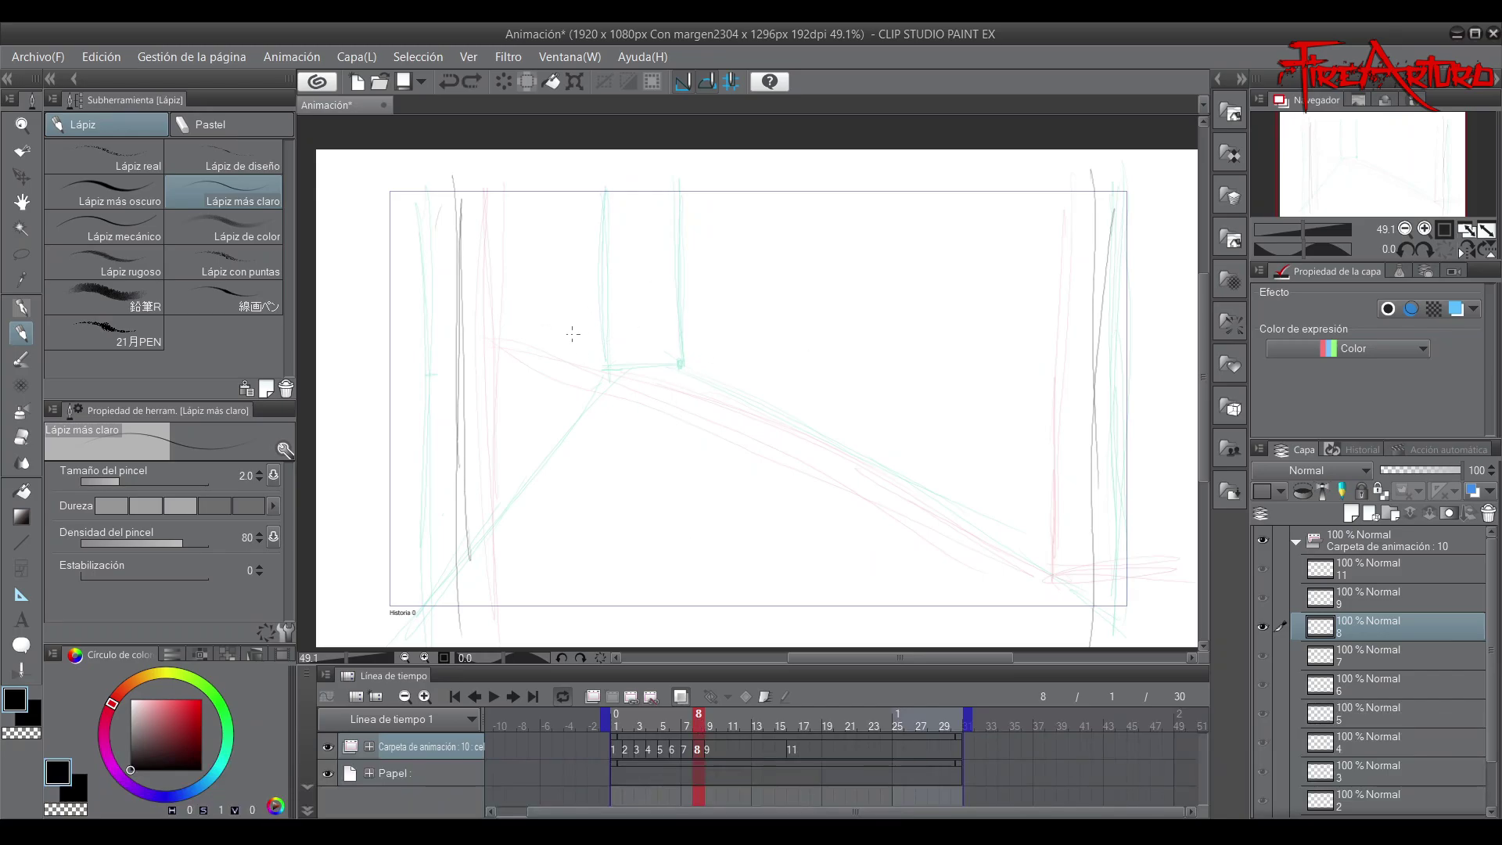
Draw the back wall and both receding floor edges on cel 8, and turn off the onion skin
left_click_drag(548, 317, 947, 540)
left_click_drag(793, 448, 1130, 646)
mouse_move(443, 335)
left_mouse_down()
mouse_move(552, 327)
mouse_move(542, 189)
mouse_move(475, 340)
mouse_move(459, 648)
left_mouse_up()
key("ctrl+z")
key("ctrl+z")
mouse_move(498, 181)
left_mouse_down()
mouse_move(502, 340)
mouse_move(457, 648)
left_mouse_up()
left_click_drag(500, 365, 445, 648)
left_click(681, 697)
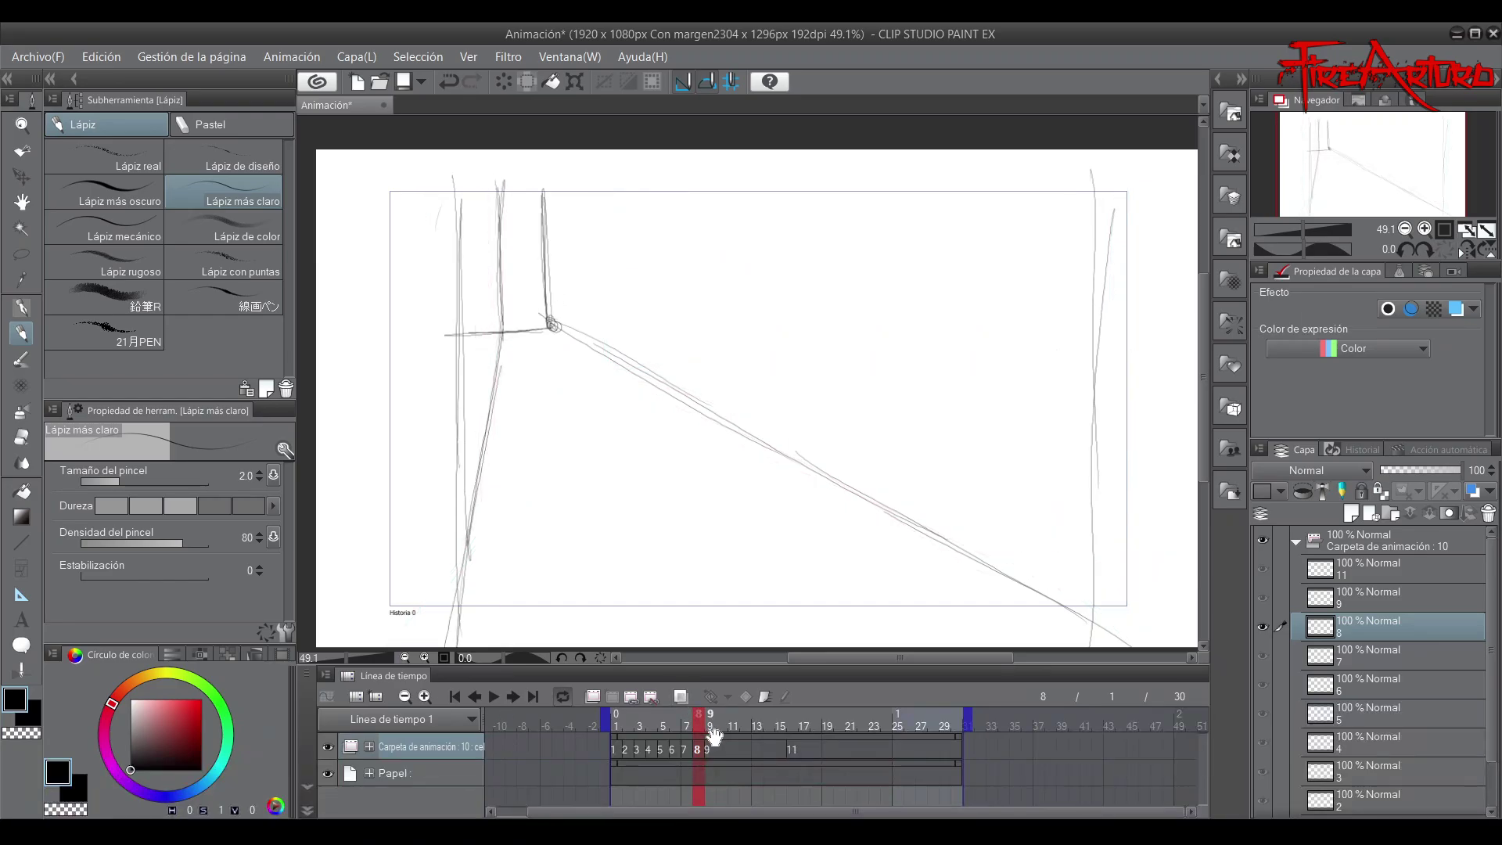
mouse_move(774, 231)
left_mouse_down()
mouse_move(747, 312)
mouse_move(782, 229)
left_mouse_up()
mouse_move(425, 235)
left_mouse_down()
mouse_move(443, 217)
mouse_move(403, 293)
mouse_move(419, 247)
mouse_move(479, 230)
left_mouse_up()
key("ctrl+z")
key("ctrl+z")
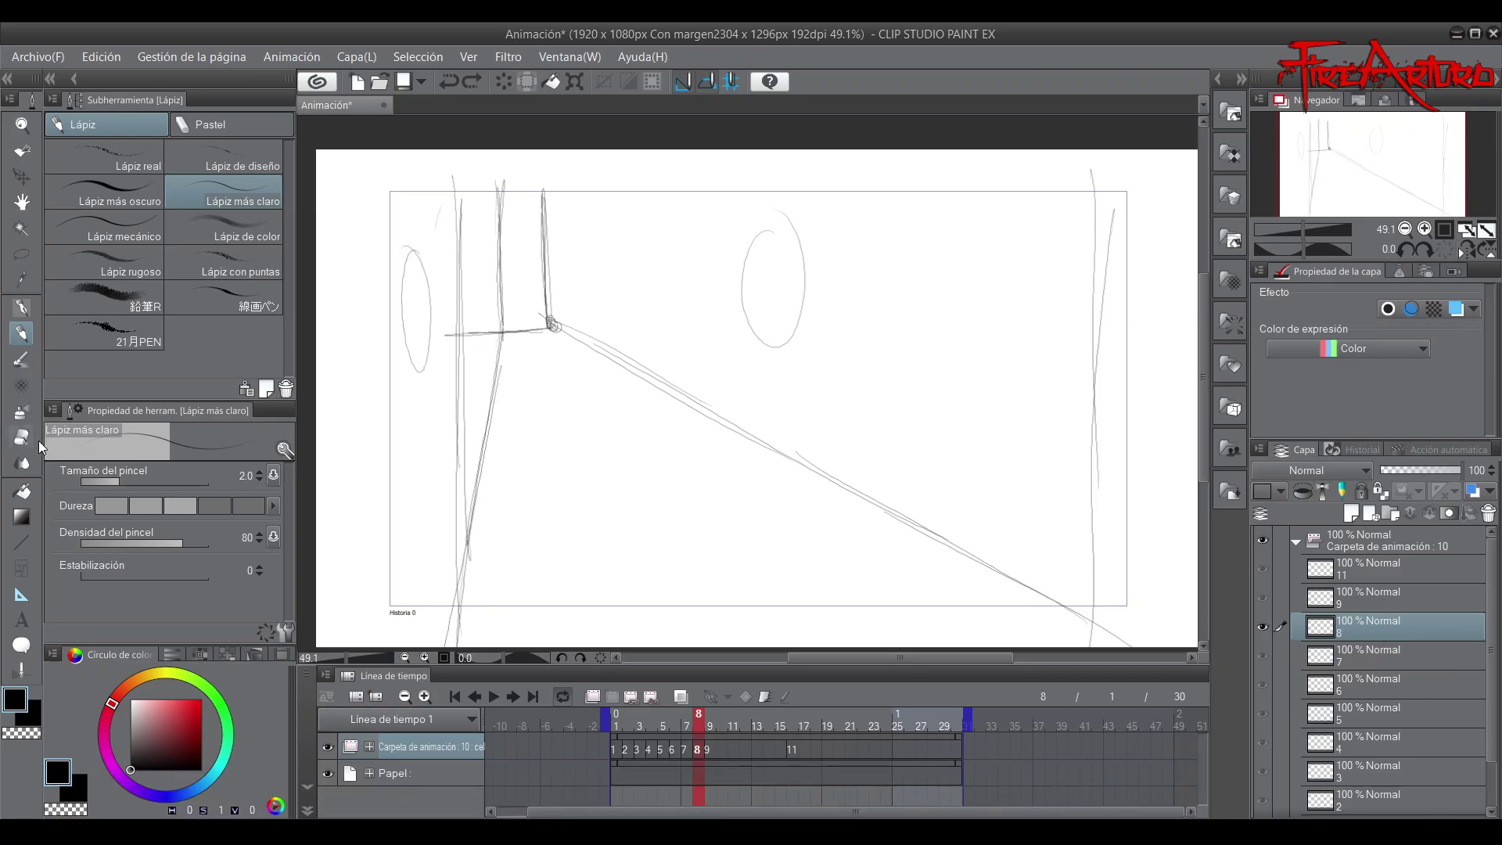
key("ctrl+z")
key("ctrl+z")
Lasso and delete the part of the base line that overshoots the back wall on cel 8
left_click(21, 254)
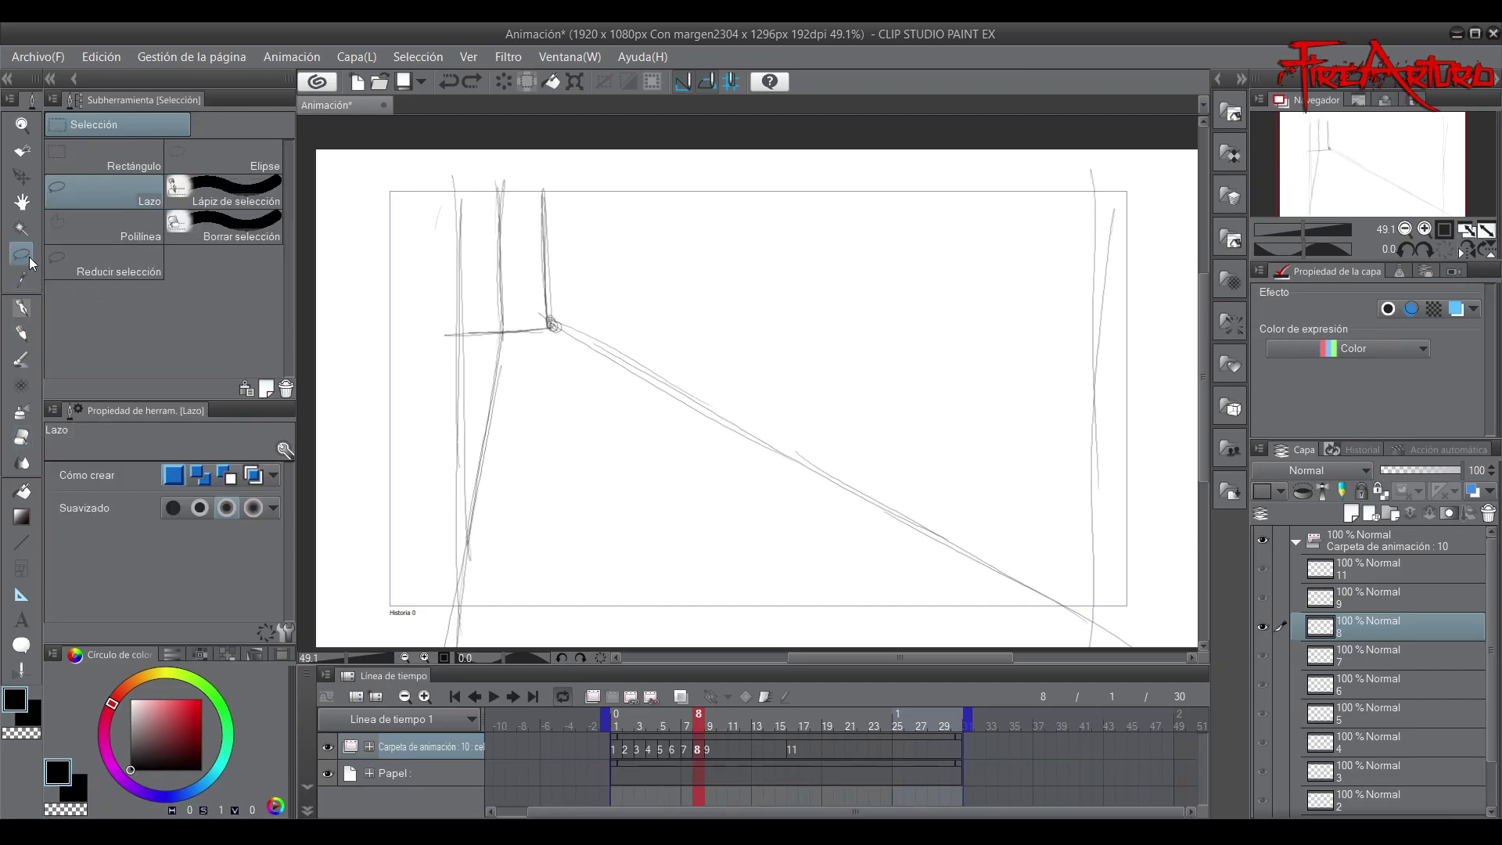
mouse_move(455, 320)
left_mouse_down()
mouse_move(445, 354)
mouse_move(453, 310)
mouse_move(494, 308)
left_mouse_up()
key("Delete")
key("ctrl+d")
key("Delete")
key("ctrl+d")
left_click(31, 327)
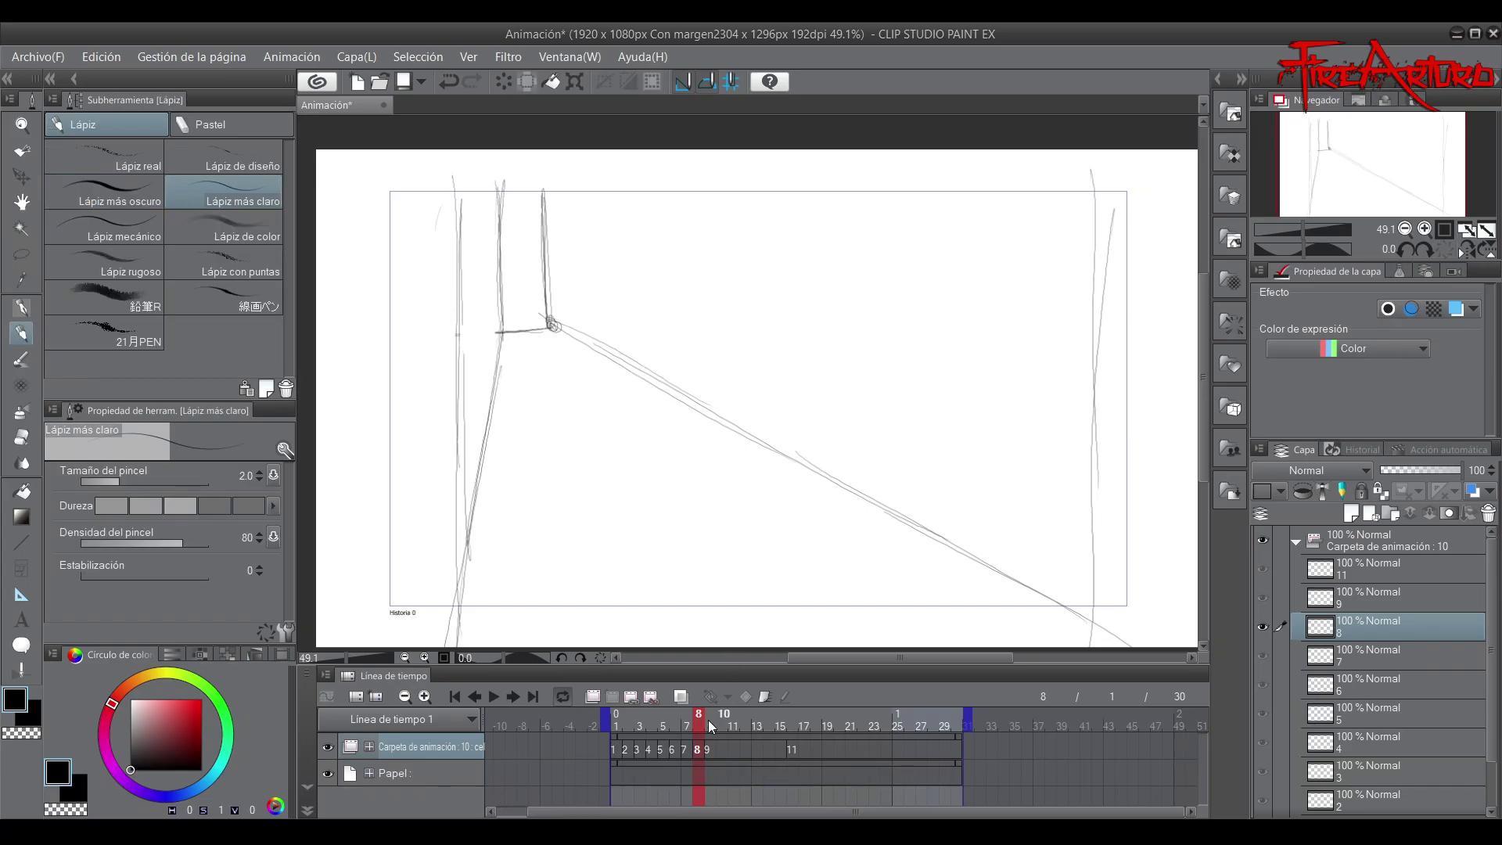
Move cel 11 to frame 11, add cel 10 at frame 10 and turn on the onion skin
left_click_drag(685, 716, 604, 675)
left_click(796, 749)
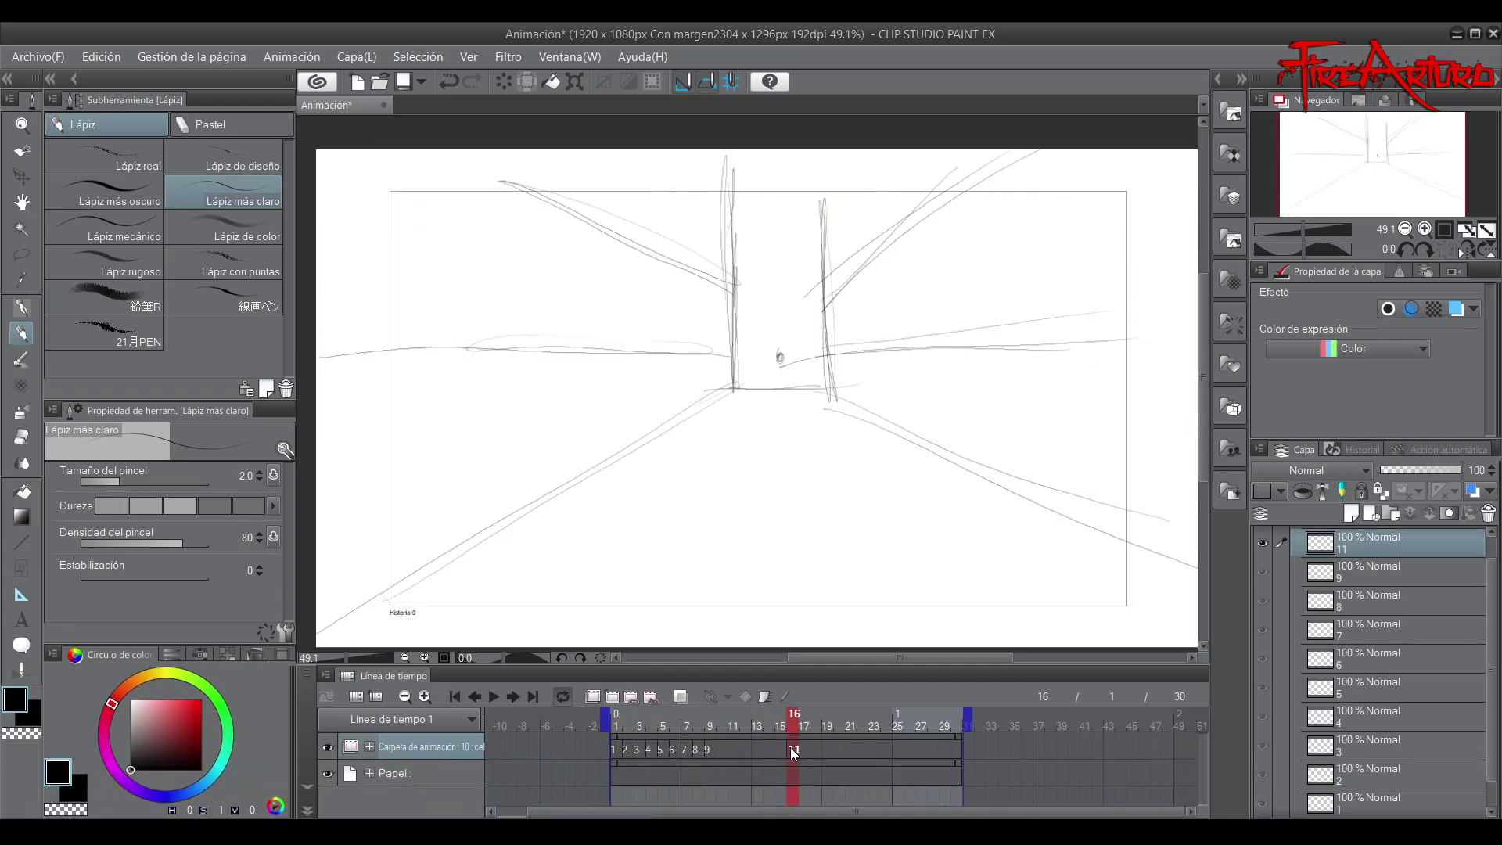
left_click_drag(726, 748, 733, 749)
left_click(723, 745)
left_click(762, 703)
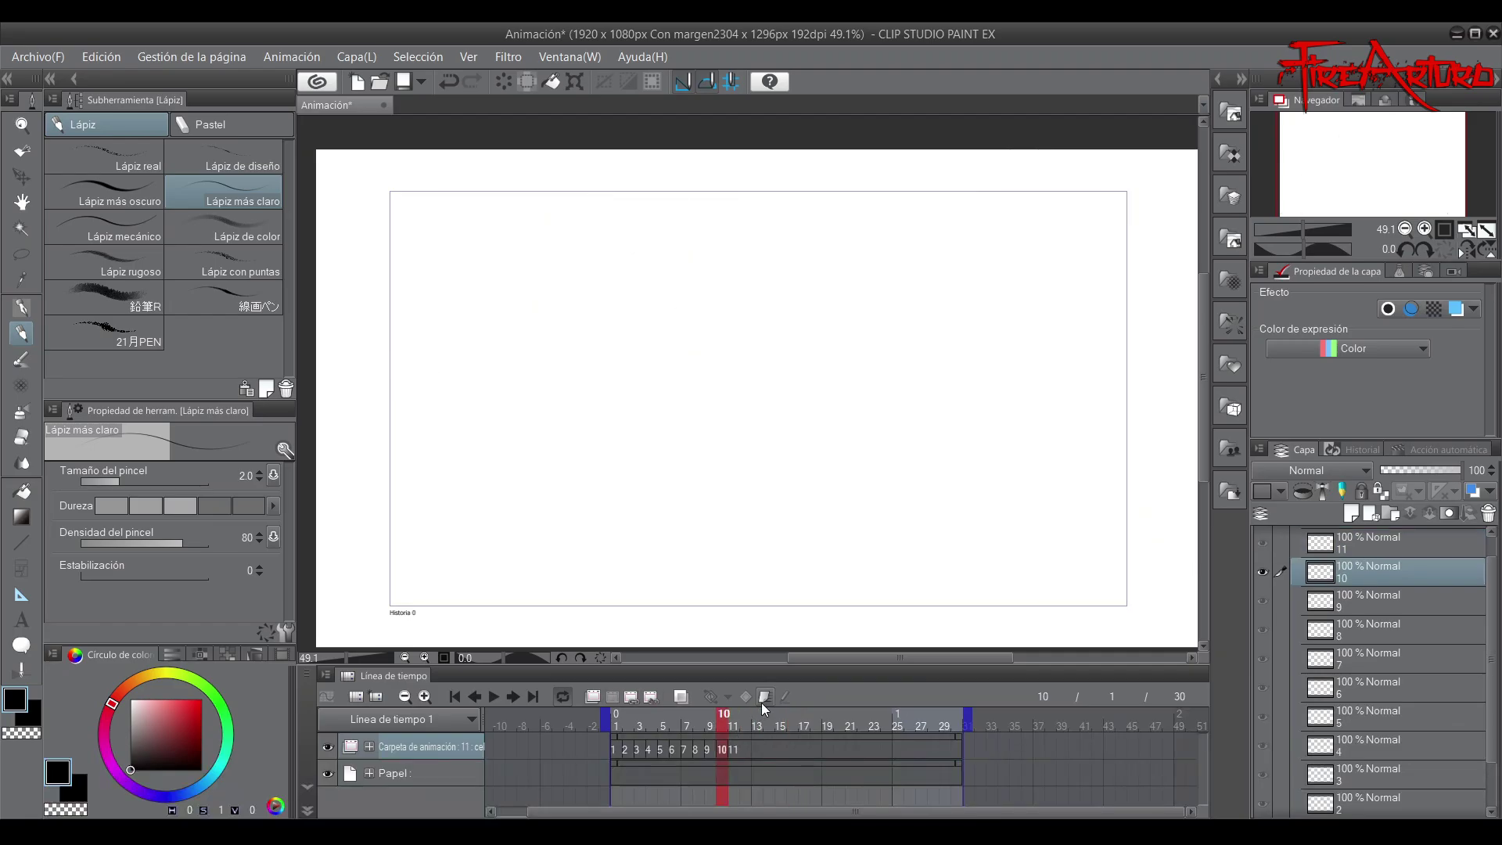
left_click(681, 696)
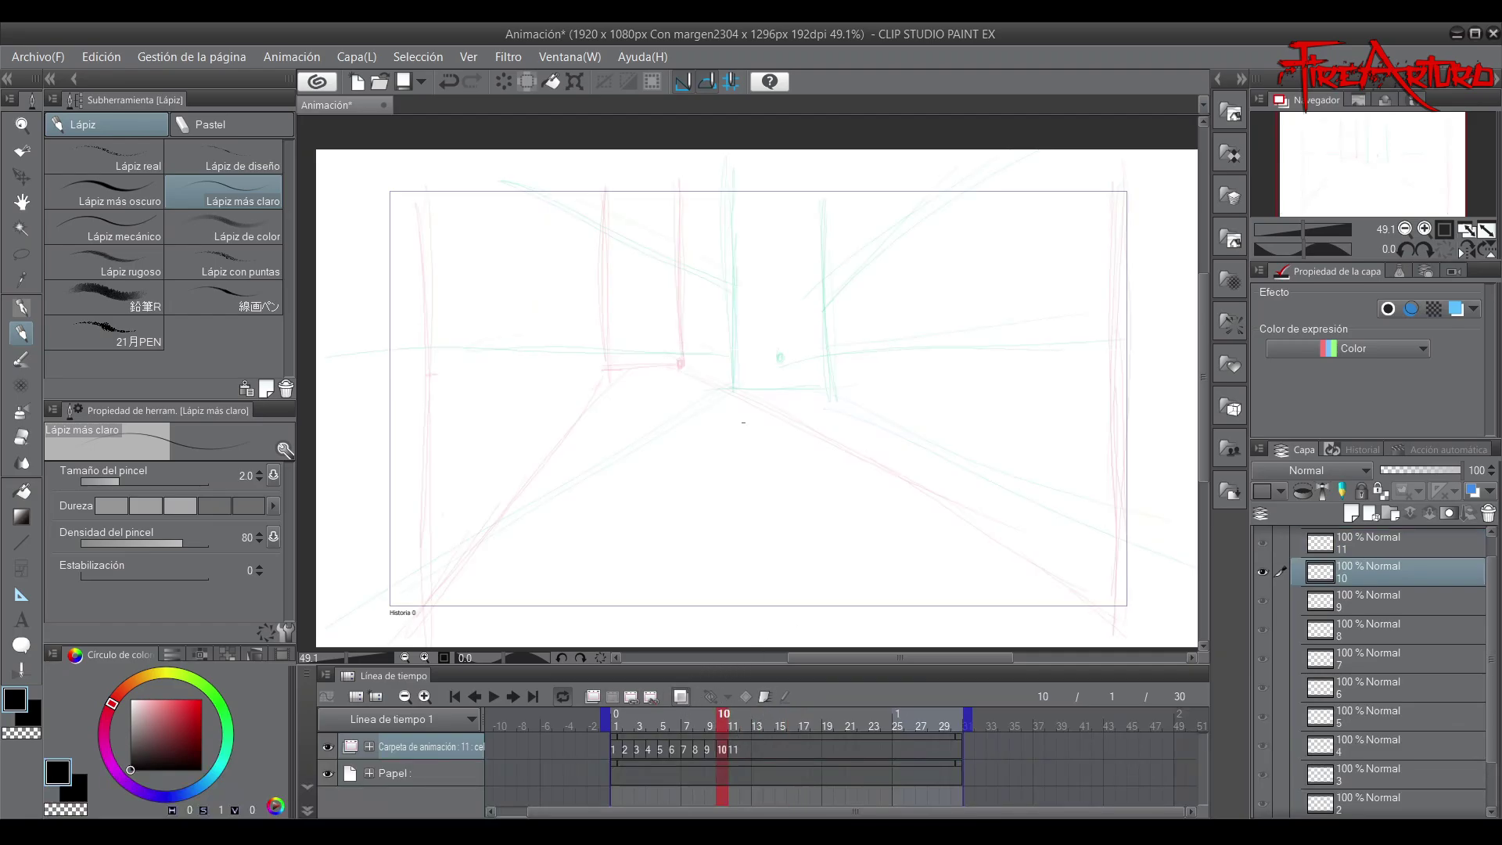
Mark the back wall's lower corners on cel 10 and draw its base line and both verticals
mouse_move(609, 373)
left_mouse_down()
mouse_move(770, 401)
mouse_move(617, 374)
mouse_move(738, 393)
mouse_move(686, 388)
left_mouse_up()
key("ctrl+z")
key("ctrl+z")
left_click_drag(833, 391, 682, 365)
key("ctrl+z")
left_click_drag(753, 379, 764, 385)
left_click_drag(767, 320, 766, 272)
left_click_drag(765, 389, 768, 182)
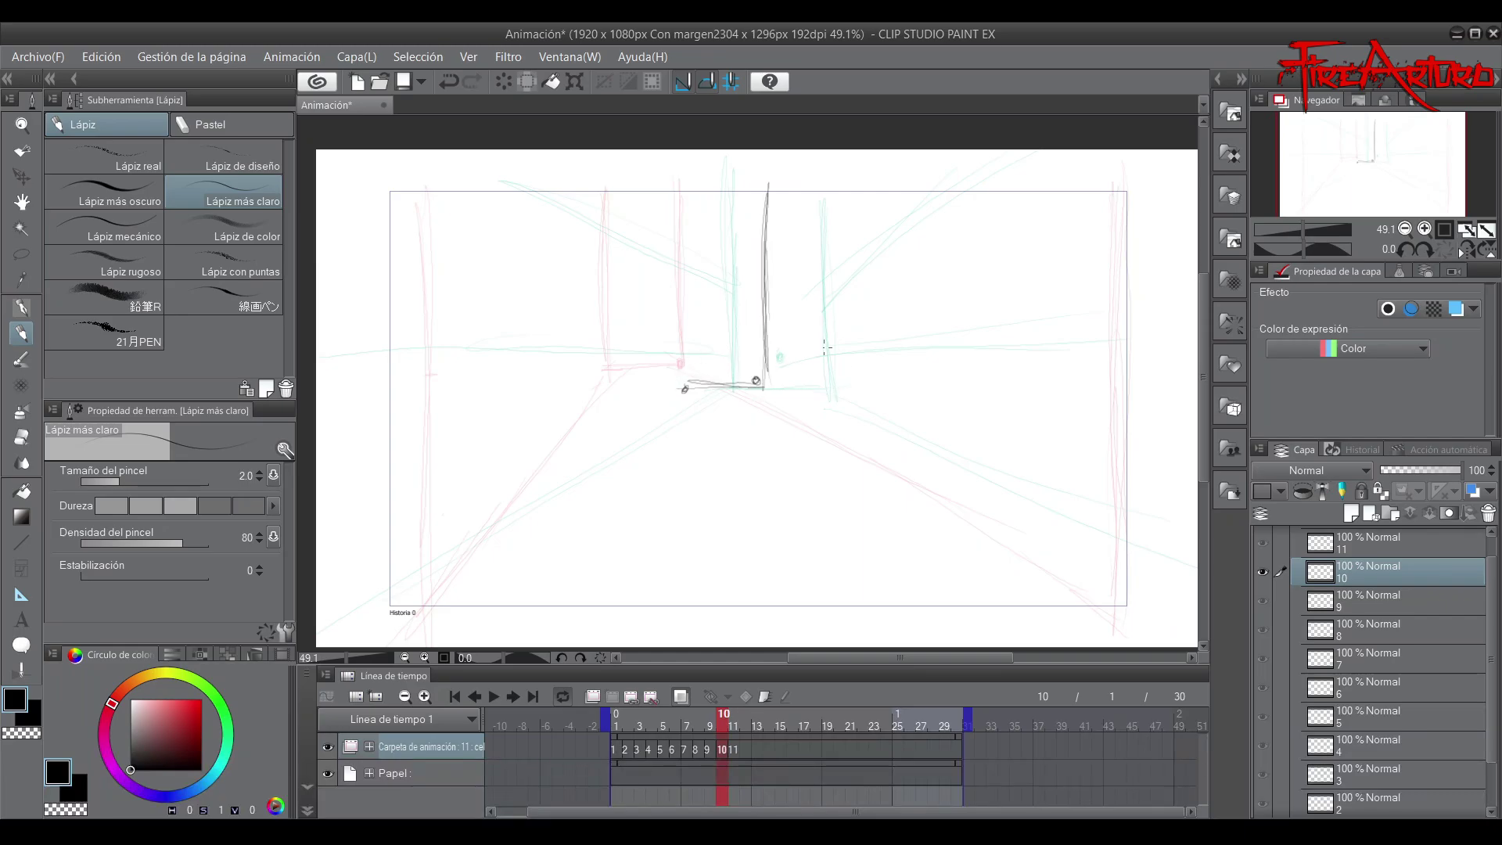
left_click_drag(681, 387, 679, 170)
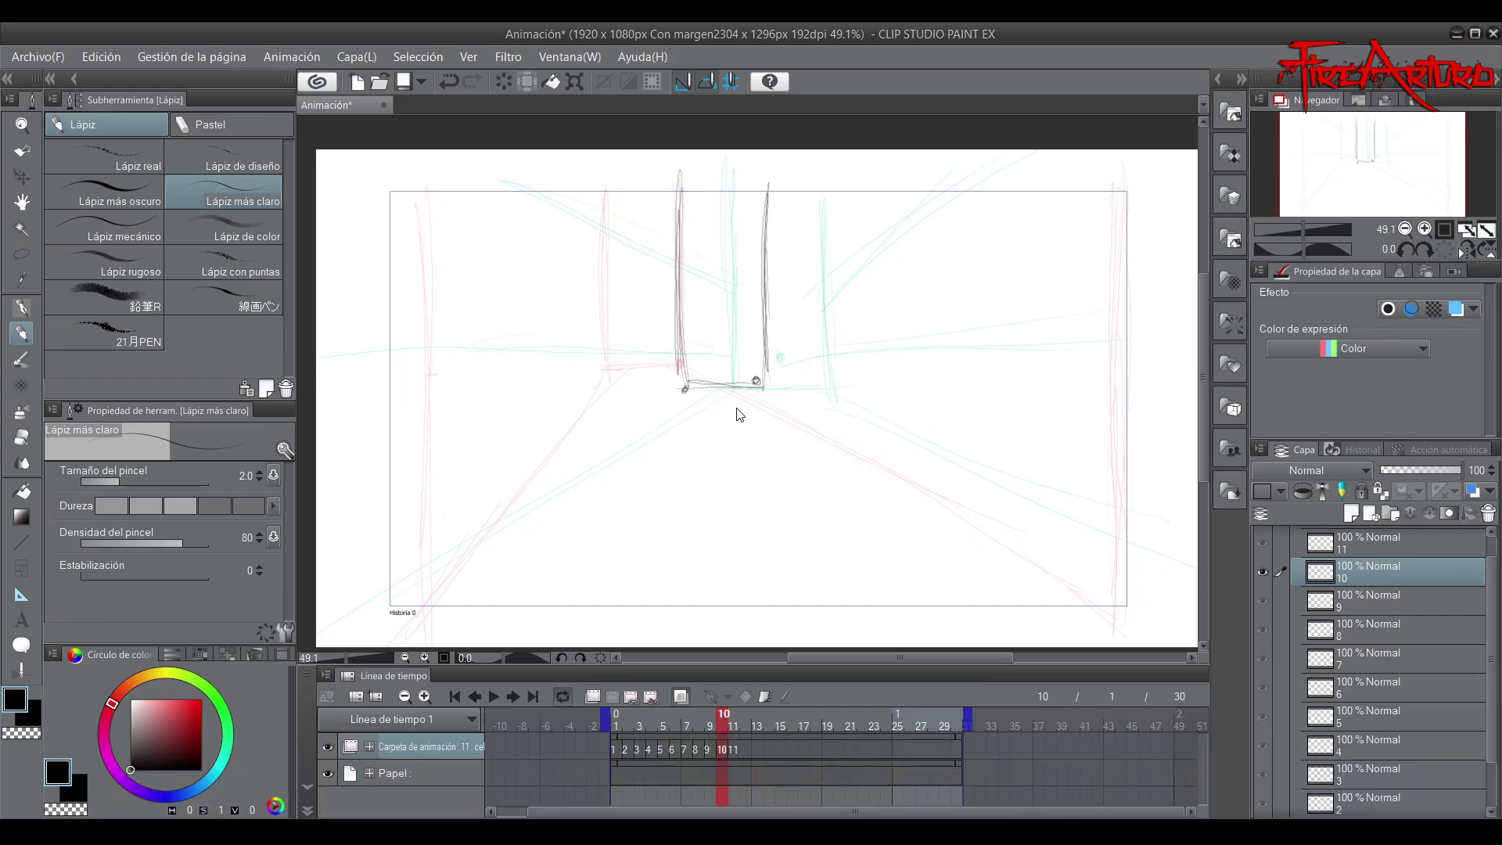
Transform the back wall drawing on cel 10, shifting it slightly up and to the left
key("ctrl+t")
left_click_drag(754, 335, 746, 333)
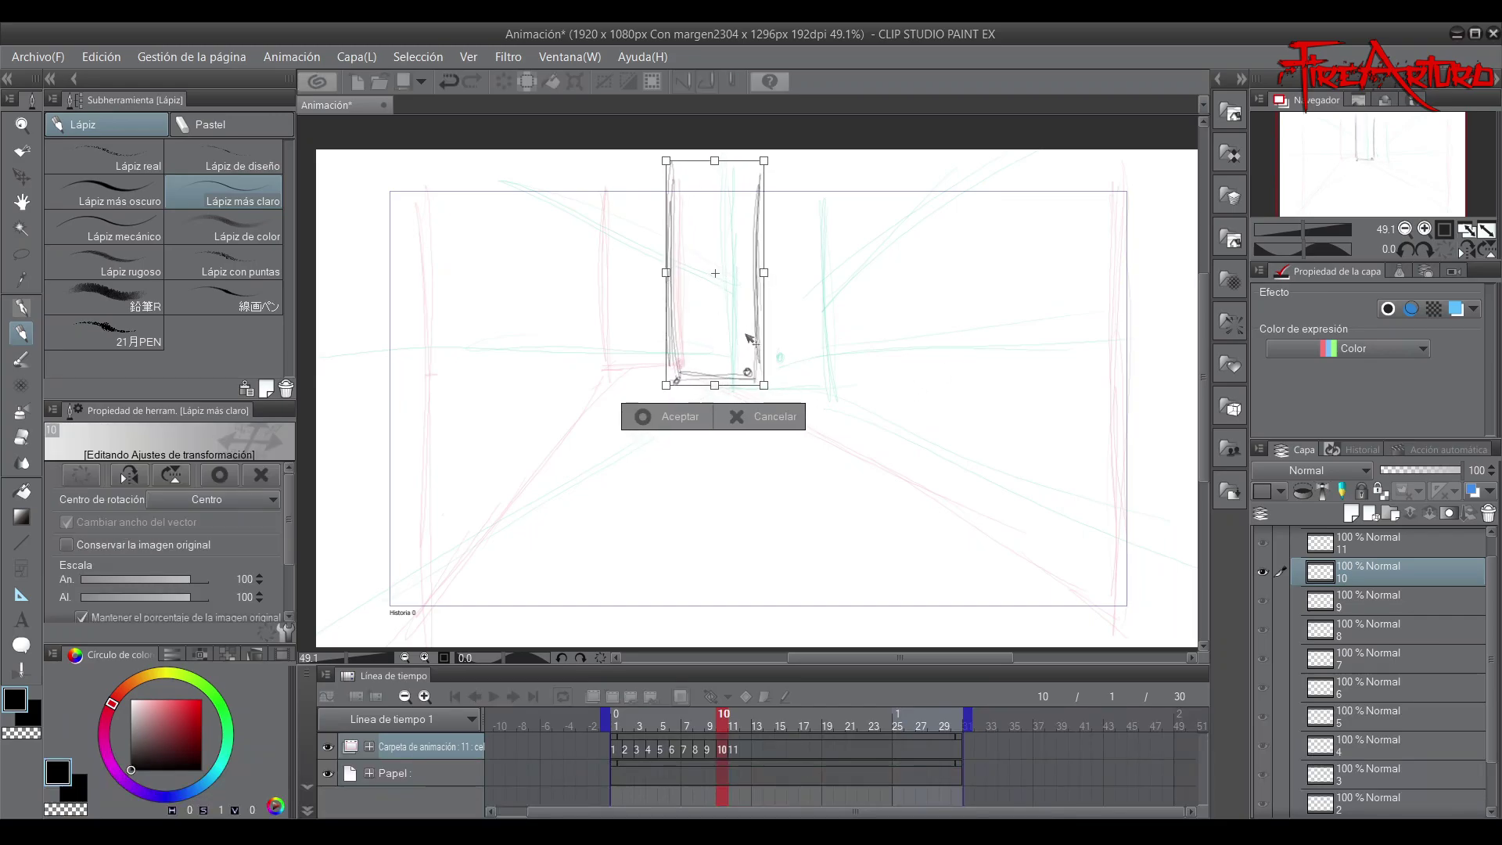
left_click(707, 412)
Draw the two floor edges receding from the back wall's corners on cel 10 and turn off the onion skin
left_click_drag(675, 382, 352, 642)
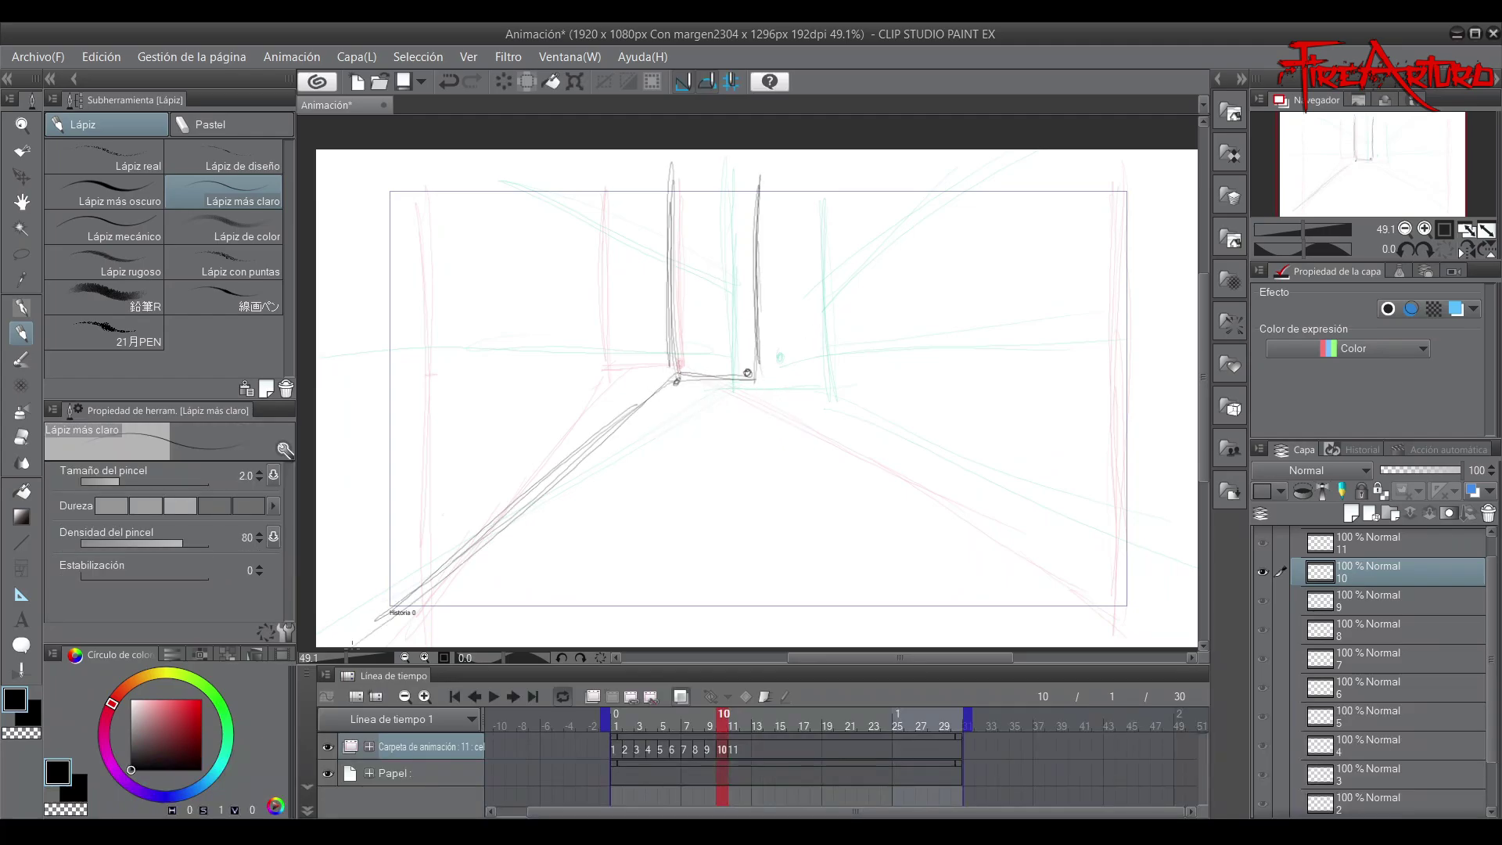
mouse_move(759, 378)
left_mouse_down()
mouse_move(866, 460)
mouse_move(901, 453)
mouse_move(1136, 561)
left_mouse_up()
left_click_drag(900, 449, 1169, 593)
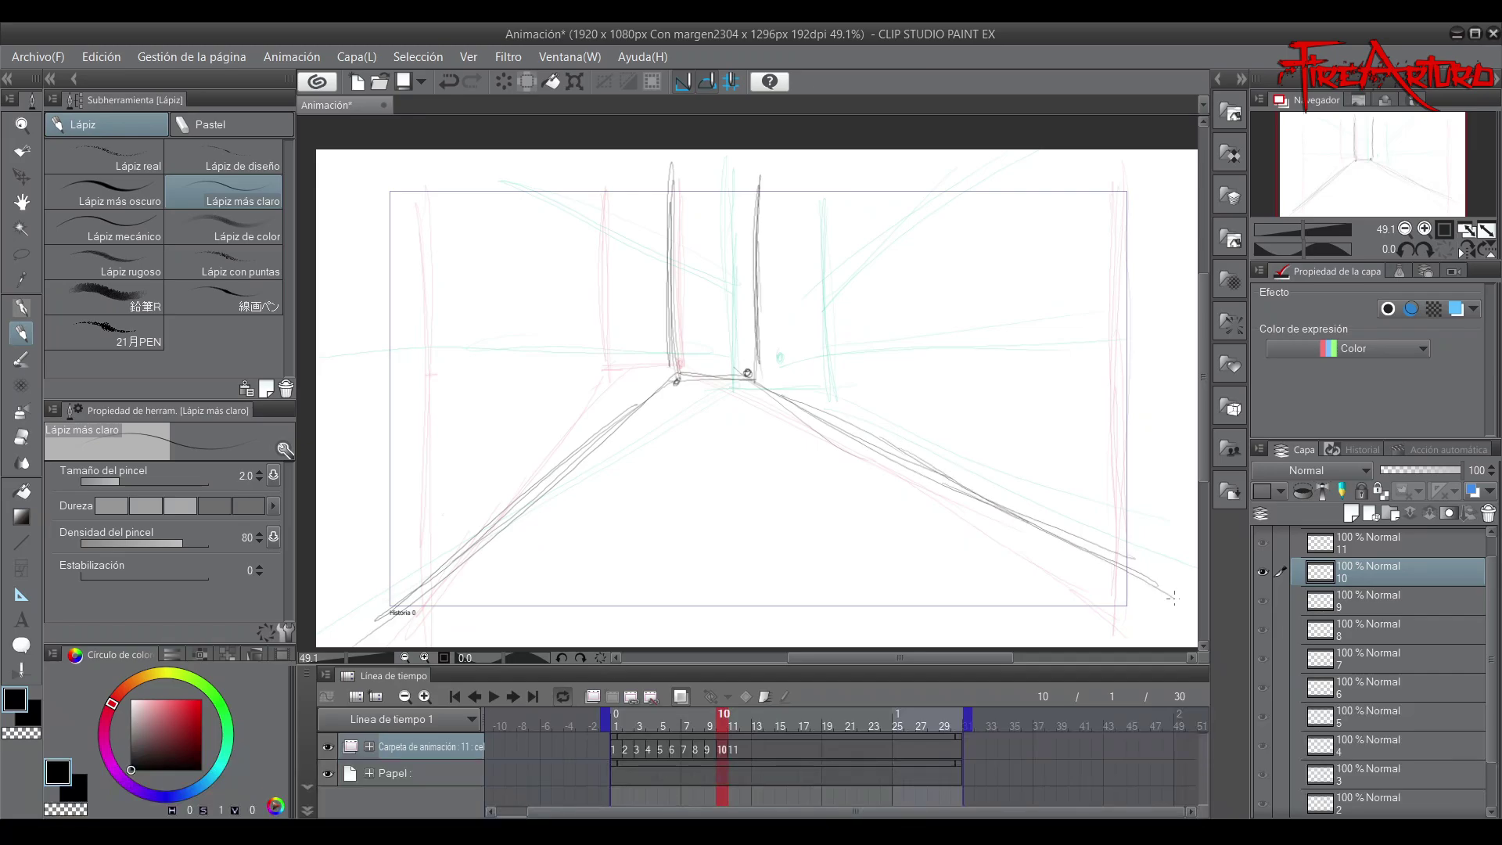
left_click(680, 696)
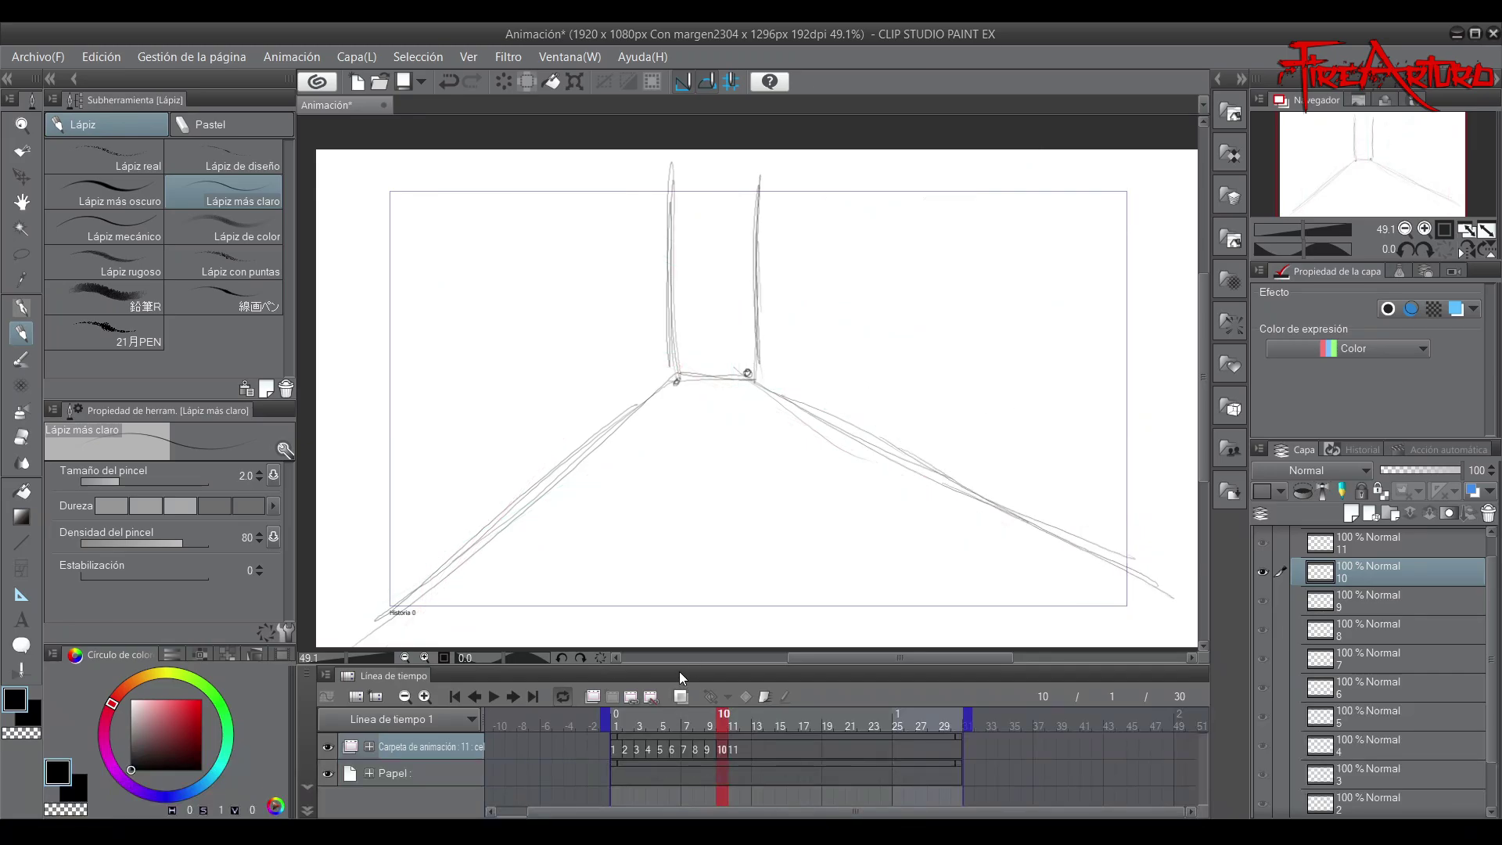
Transform the drawing on cel 11, enlarging it slightly and shifting it a little to the left
left_click(739, 725)
mouse_move(739, 725)
left_mouse_down()
mouse_move(717, 734)
mouse_move(733, 733)
left_mouse_up()
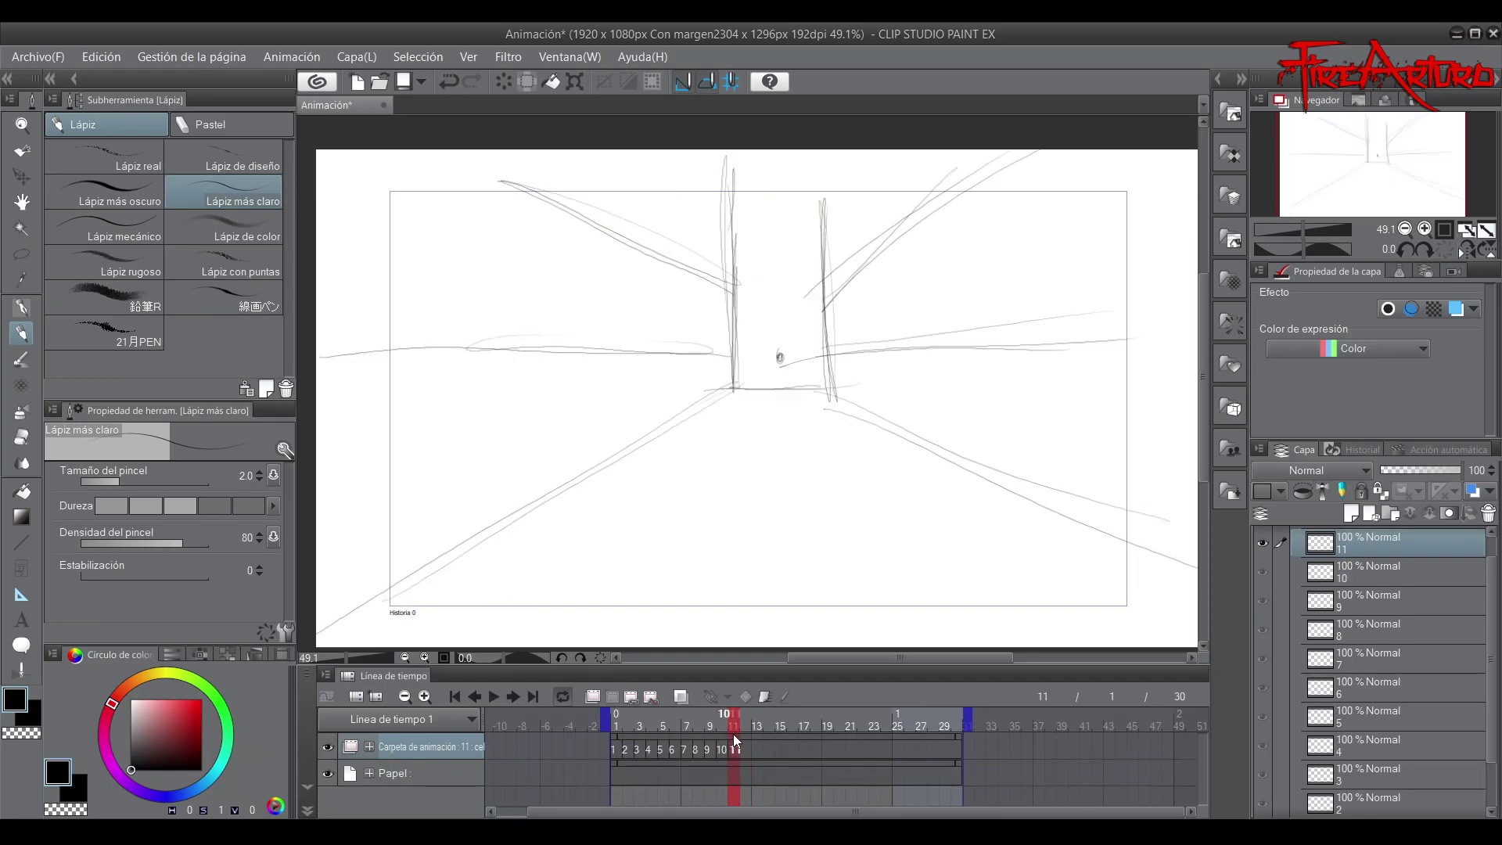
key("ctrl+t")
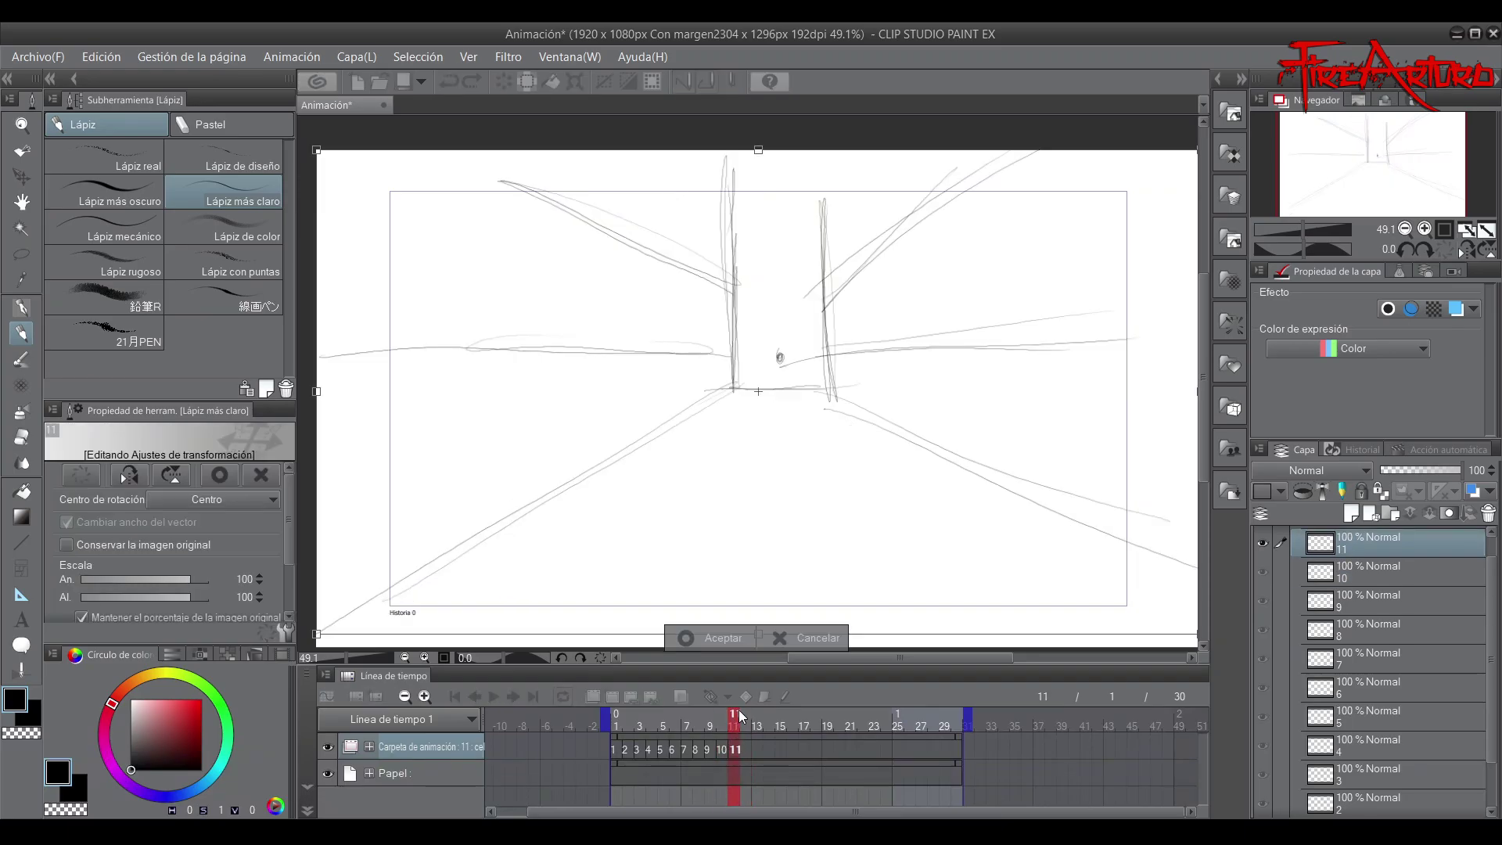
left_click_drag(759, 149, 759, 120)
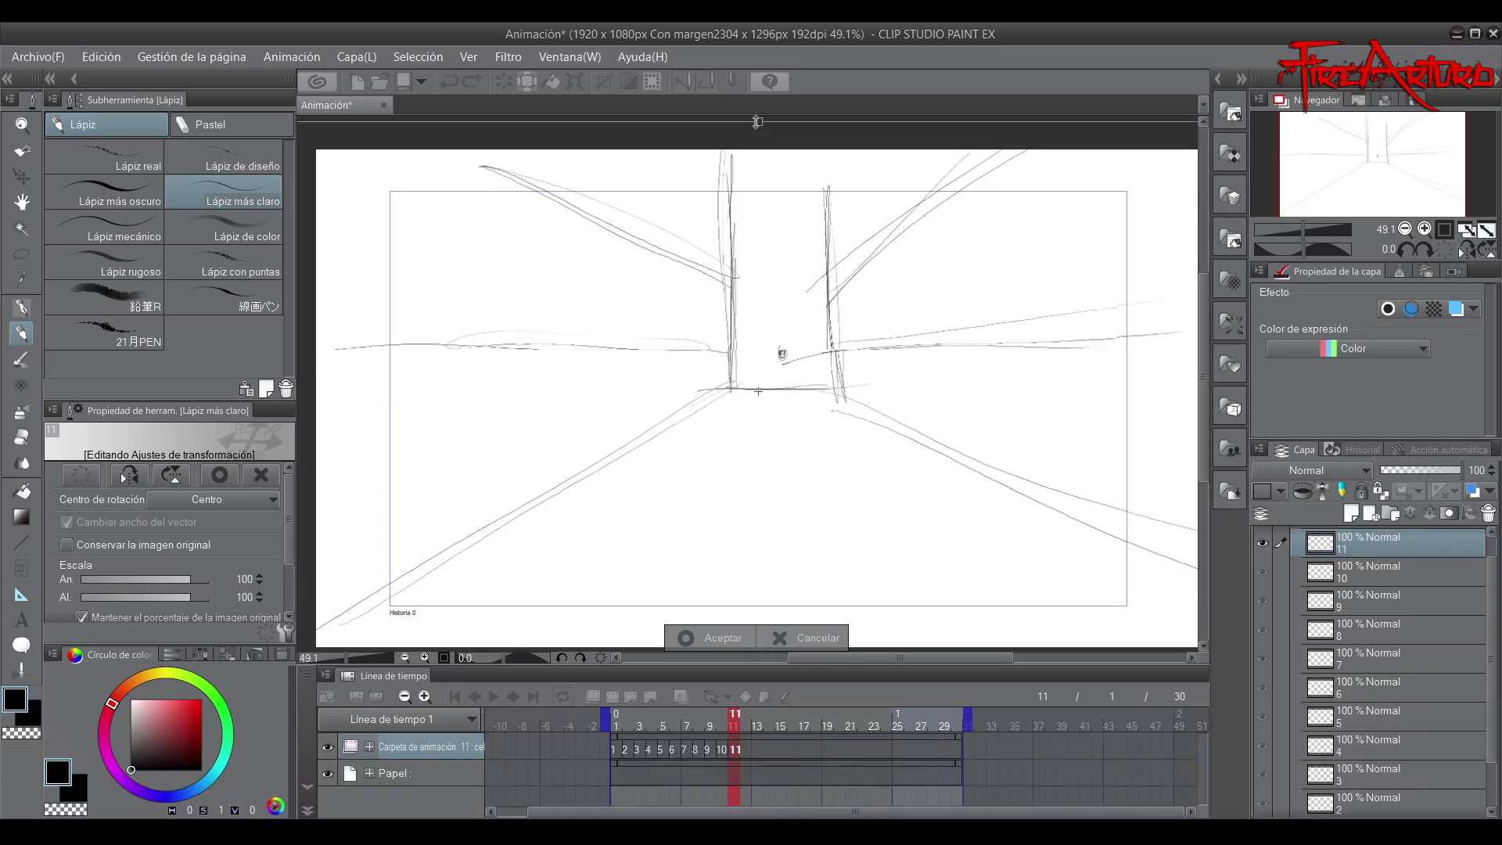
left_click_drag(839, 394, 828, 404)
left_click_drag(831, 409, 833, 402)
left_click(728, 638)
left_click(721, 724)
left_click_drag(720, 720, 752, 720)
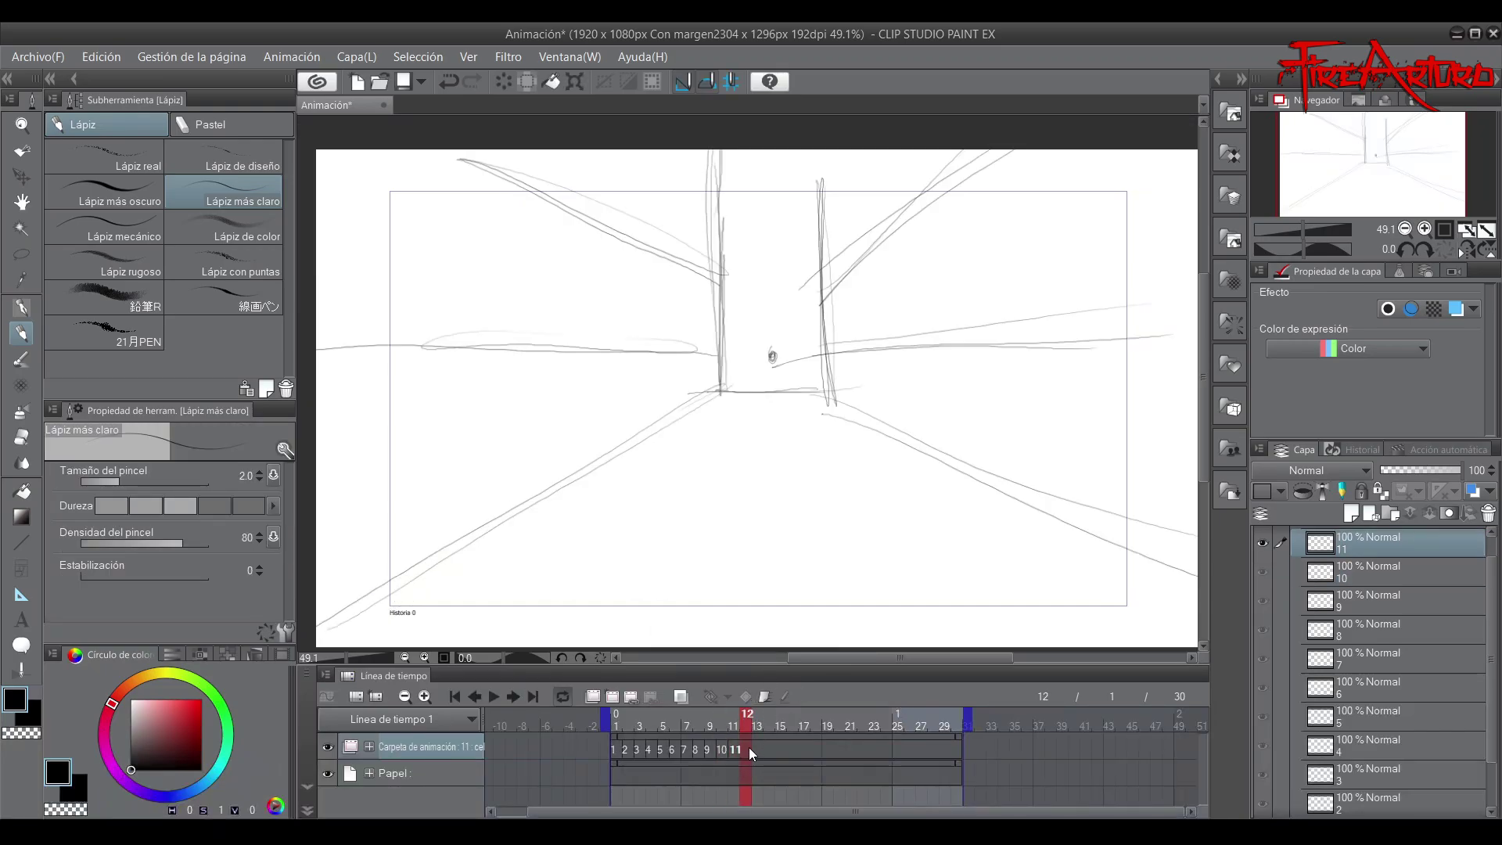
Add cel 13 at frame 13 with the onion skin on and draw an enlarged back wall's verticals and base line
left_click(762, 748)
key("ctrl+shift+n")
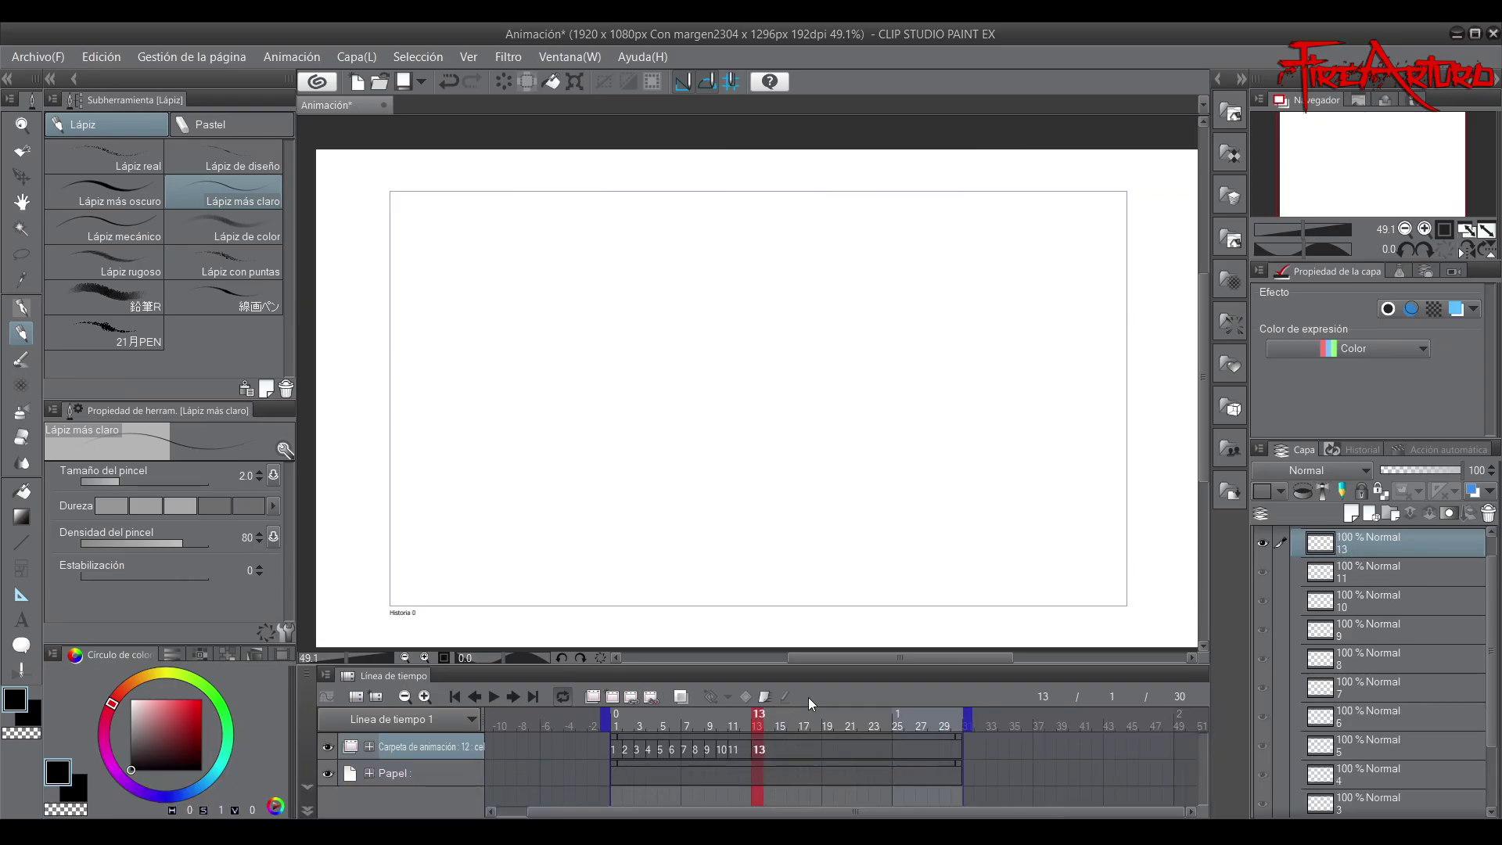
left_click(679, 699)
mouse_move(545, 184)
left_mouse_down()
mouse_move(558, 425)
mouse_move(543, 167)
mouse_move(558, 513)
left_mouse_up()
mouse_move(558, 307)
left_mouse_down()
mouse_move(557, 519)
mouse_move(857, 509)
left_mouse_up()
left_click_drag(584, 515, 990, 504)
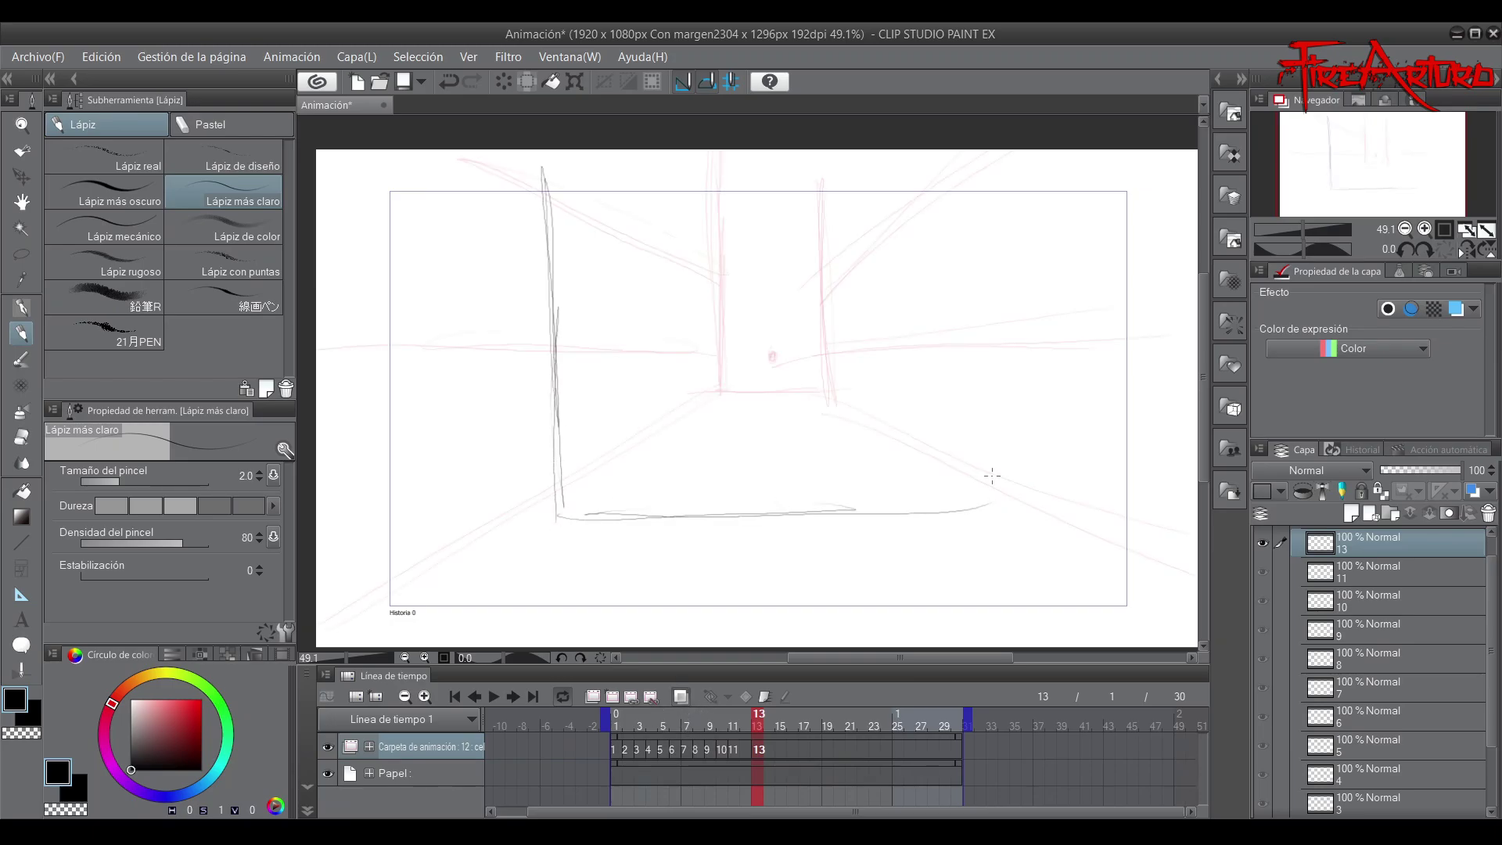
left_click_drag(692, 516, 962, 521)
left_click_drag(993, 172, 990, 509)
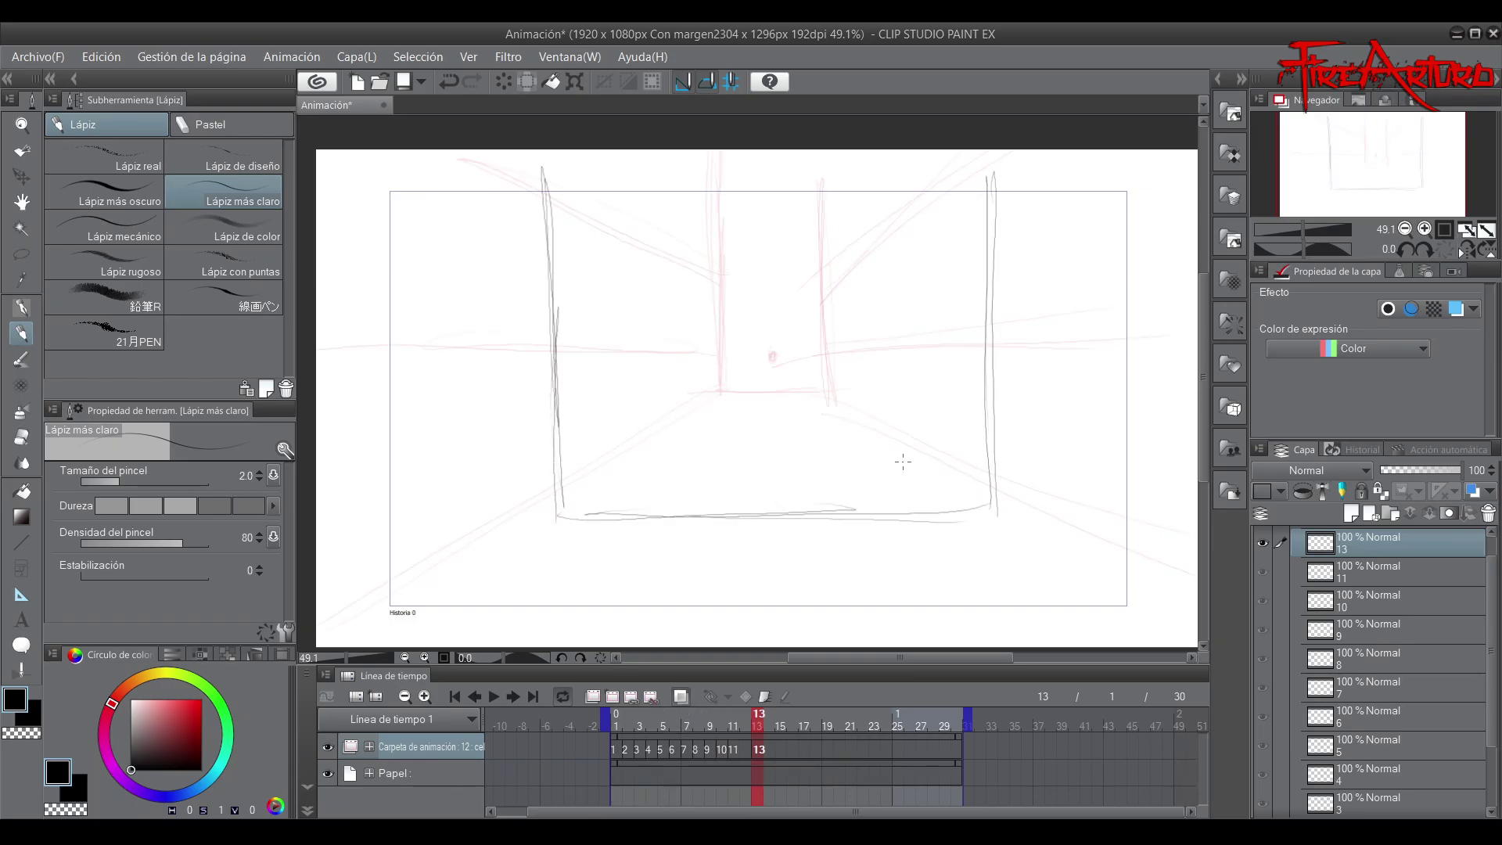
Draw the two floor edges from the back wall's lower corners outwards on cel 13
left_click_drag(544, 523, 359, 610)
left_click_drag(587, 510, 345, 636)
left_click_drag(971, 496, 1197, 587)
left_click_drag(1002, 515, 1197, 606)
Add cel 15 at frame 15 and draw the back wall's left and right verticals near the camera frame's sides
left_click_drag(782, 745, 795, 758)
key("ctrl+shift+n")
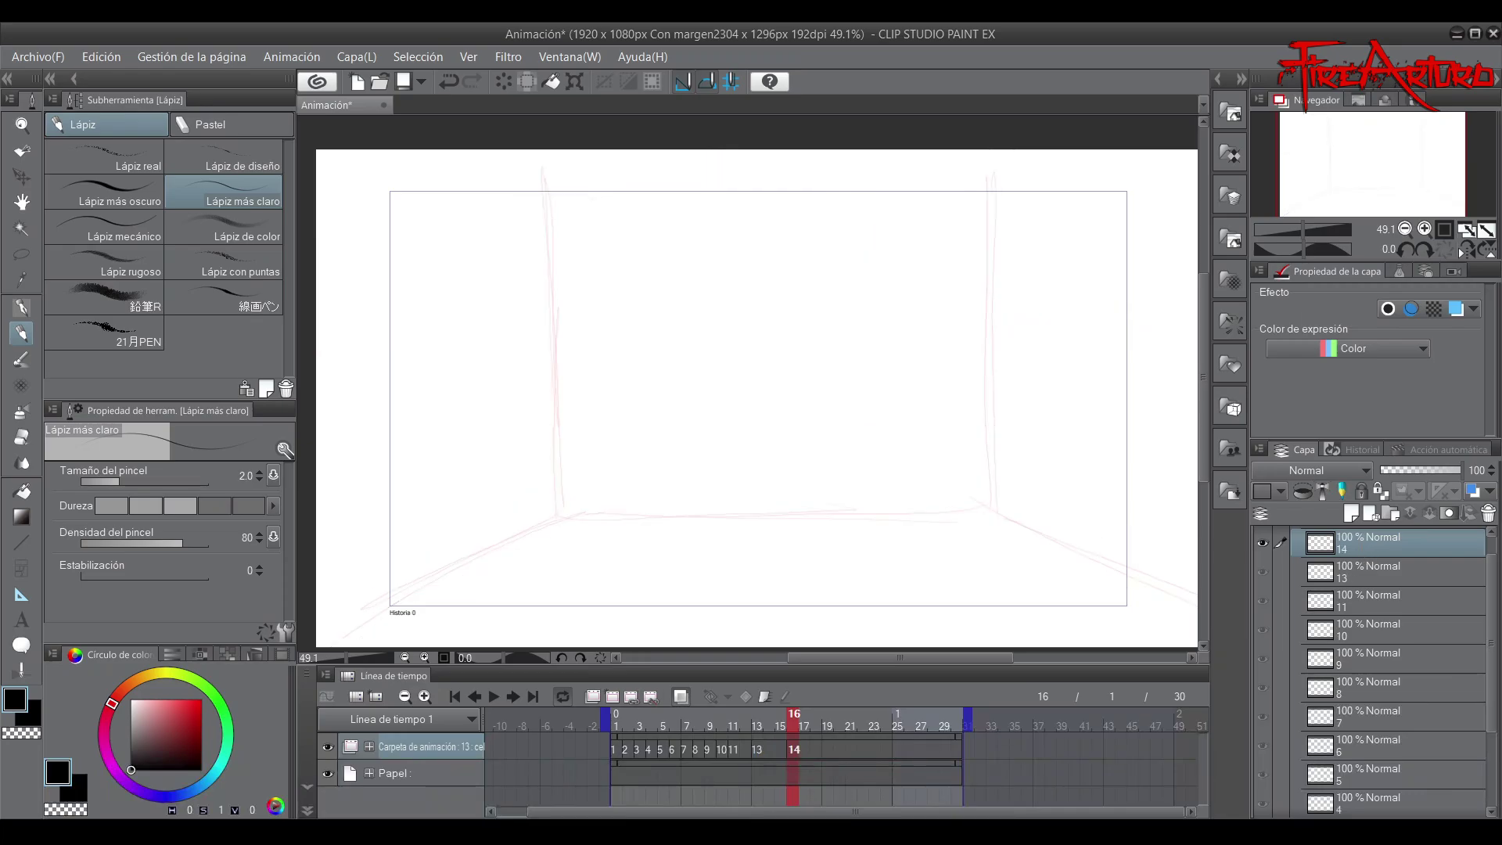
left_click(1383, 593)
left_click(1383, 553)
left_click_drag(450, 196, 471, 438)
left_click_drag(434, 186, 448, 570)
left_click_drag(432, 182, 459, 646)
left_click_drag(1071, 210, 1072, 540)
left_click_drag(1081, 190, 1090, 648)
Add cel 12 at frame 12 and draw the back wall's verticals and base line in between cels 11 and 13
left_click(748, 780)
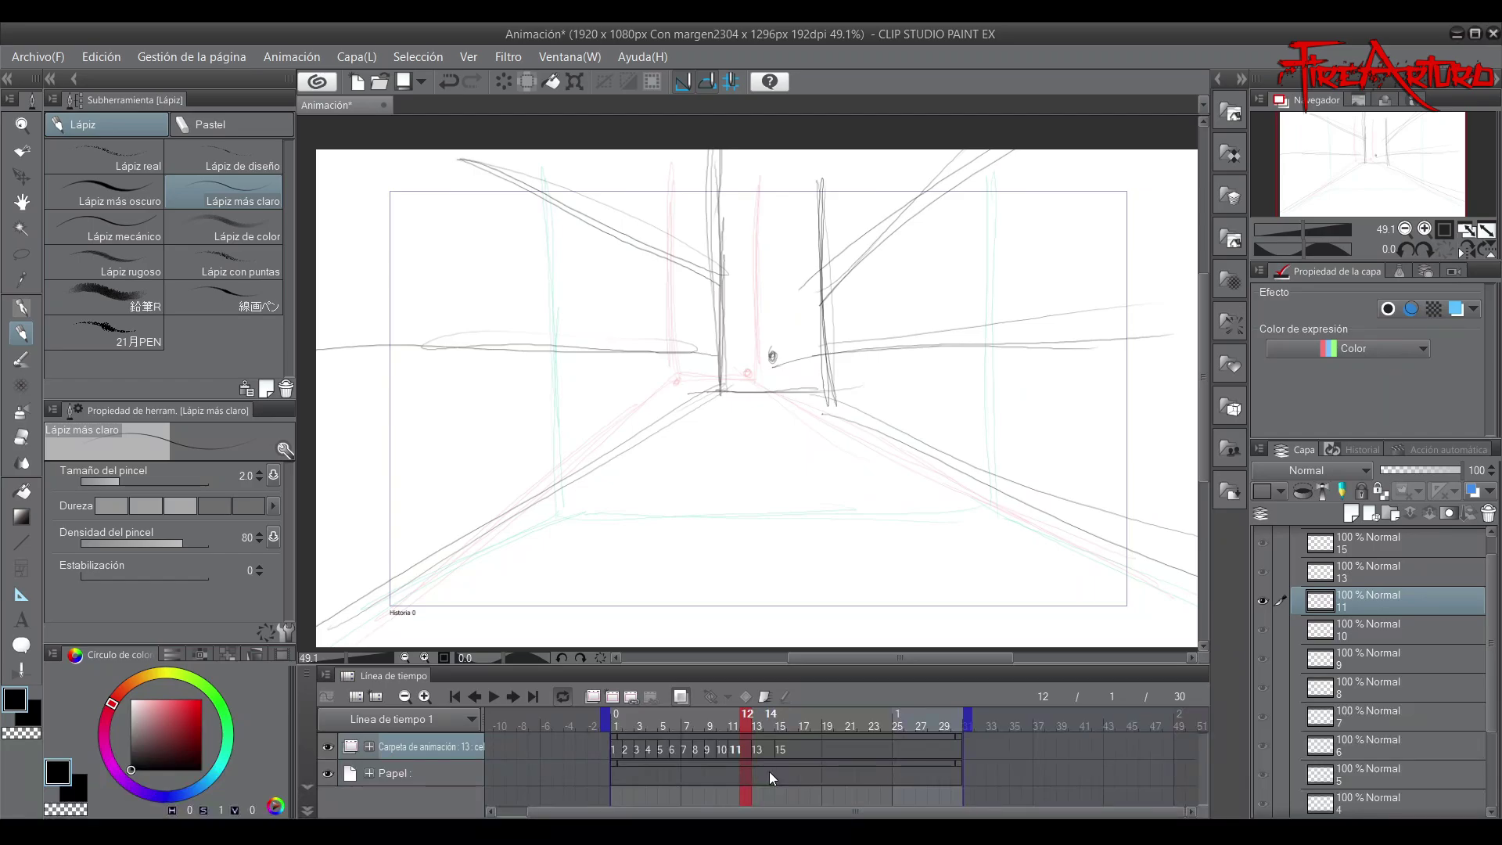
key("ctrl+shift+n")
mouse_move(630, 174)
left_mouse_down()
mouse_move(639, 471)
mouse_move(893, 488)
left_mouse_up()
left_click_drag(643, 484, 909, 455)
left_click_drag(904, 172, 908, 474)
left_click_drag(913, 177, 904, 406)
left_click_drag(912, 211, 908, 469)
Draw the two floor edges receding from the back wall's lower corners on cel 12
left_click_drag(641, 461, 342, 634)
left_click_drag(467, 555, 325, 647)
left_click_drag(892, 473, 1187, 586)
left_click_drag(944, 489, 1196, 574)
Add cel 14 at frame 14 and draw the back wall's verticals and base line in between cels 13 and 15
left_click(772, 729)
key("ctrl+shift+n")
left_click_drag(489, 177, 509, 508)
left_click_drag(489, 219, 506, 607)
key("ctrl+z")
mouse_move(1049, 167)
left_mouse_down()
mouse_move(1063, 493)
mouse_move(1047, 583)
left_mouse_up()
mouse_move(510, 587)
left_mouse_down()
mouse_move(890, 631)
mouse_move(747, 581)
mouse_move(1044, 587)
left_mouse_up()
key("ctrl+z")
Draw the short floor edges from the back wall's corners on cel 14 and turn off the onion skin
left_click_drag(1040, 583, 1162, 628)
left_click_drag(535, 582, 385, 646)
left_click(680, 696)
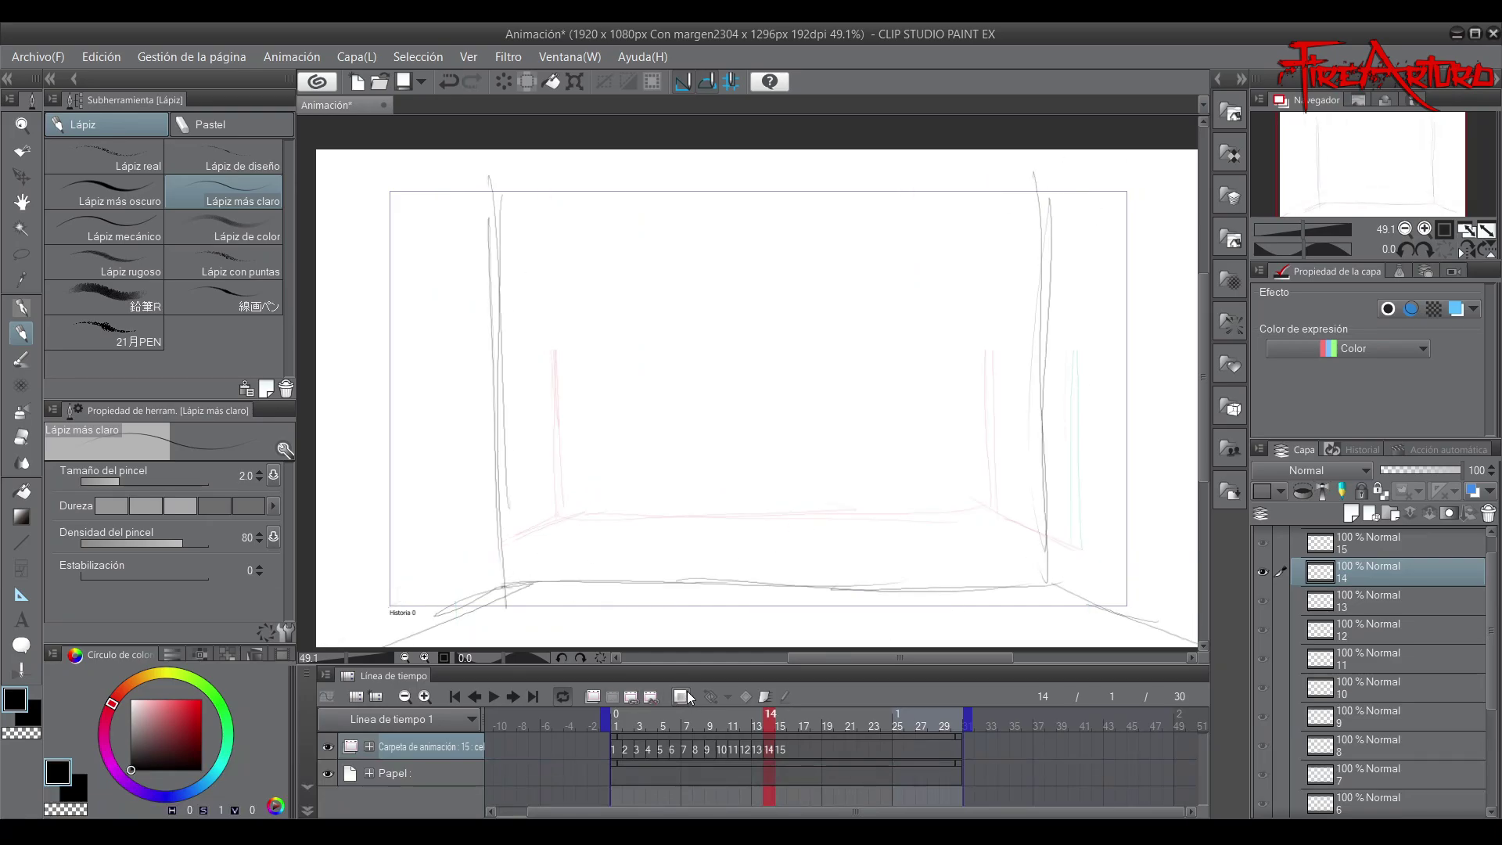
Add an empty cel 16 at frame 16 to end the camera move
left_click(783, 726)
left_click(791, 717)
key("ctrl+shift+n")
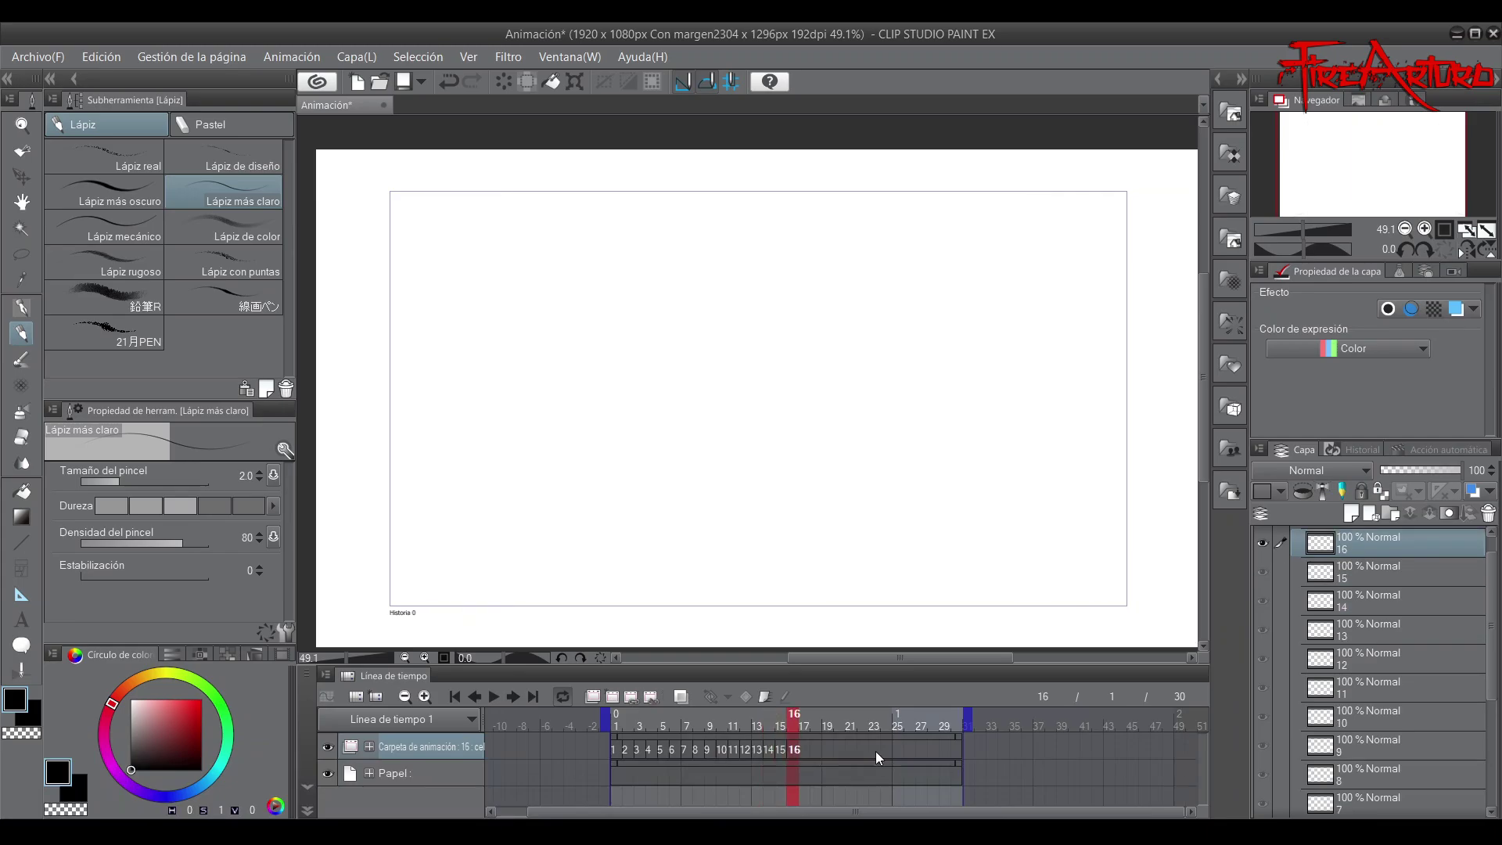
Return to frame 1 and play back the animation to review the camera move
mouse_move(782, 723)
left_mouse_down()
mouse_move(628, 704)
mouse_move(566, 714)
left_mouse_up()
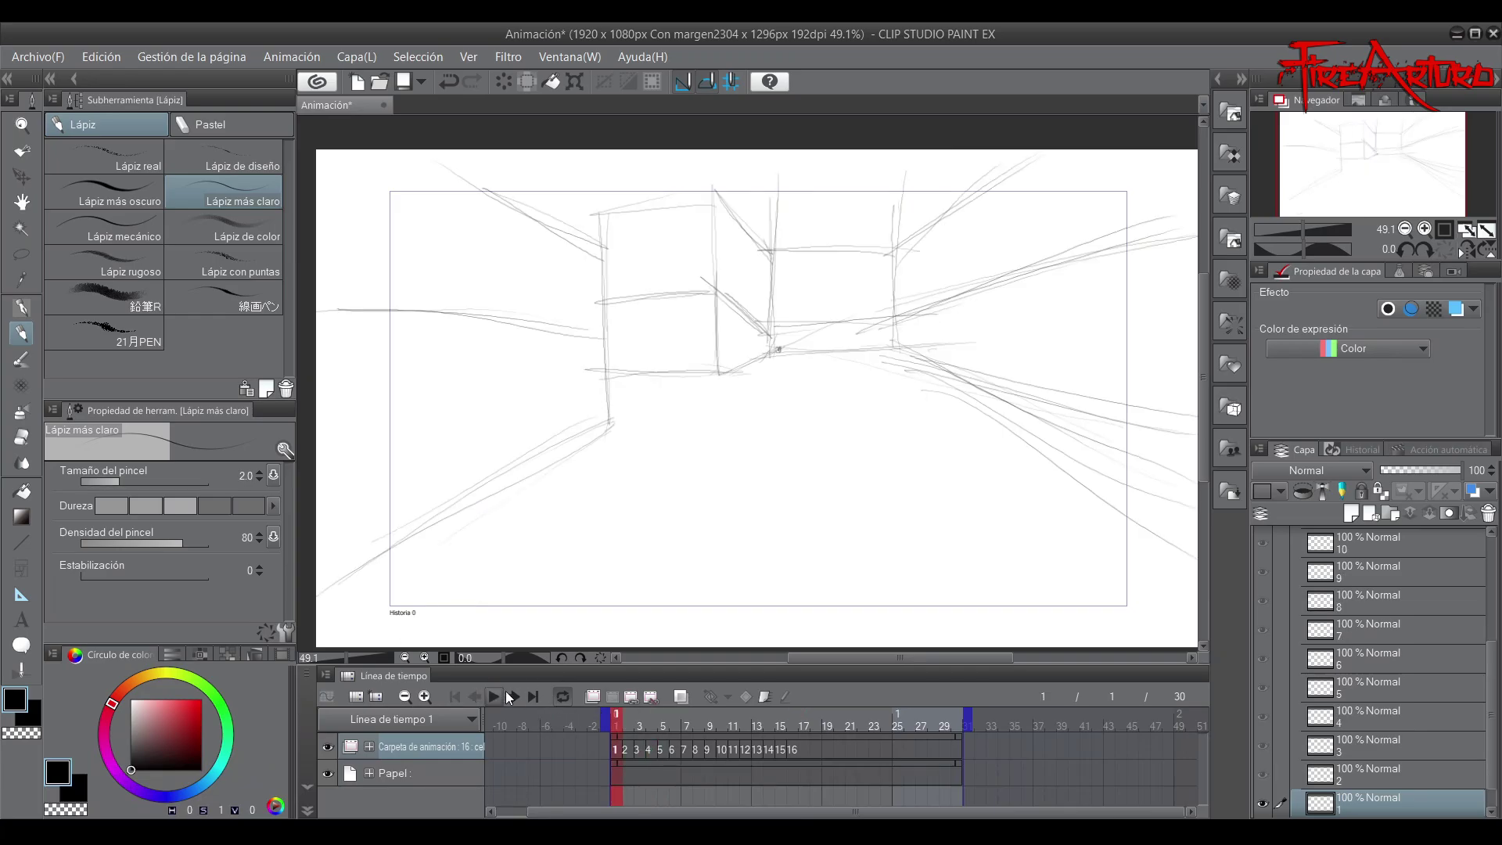
left_click(505, 693)
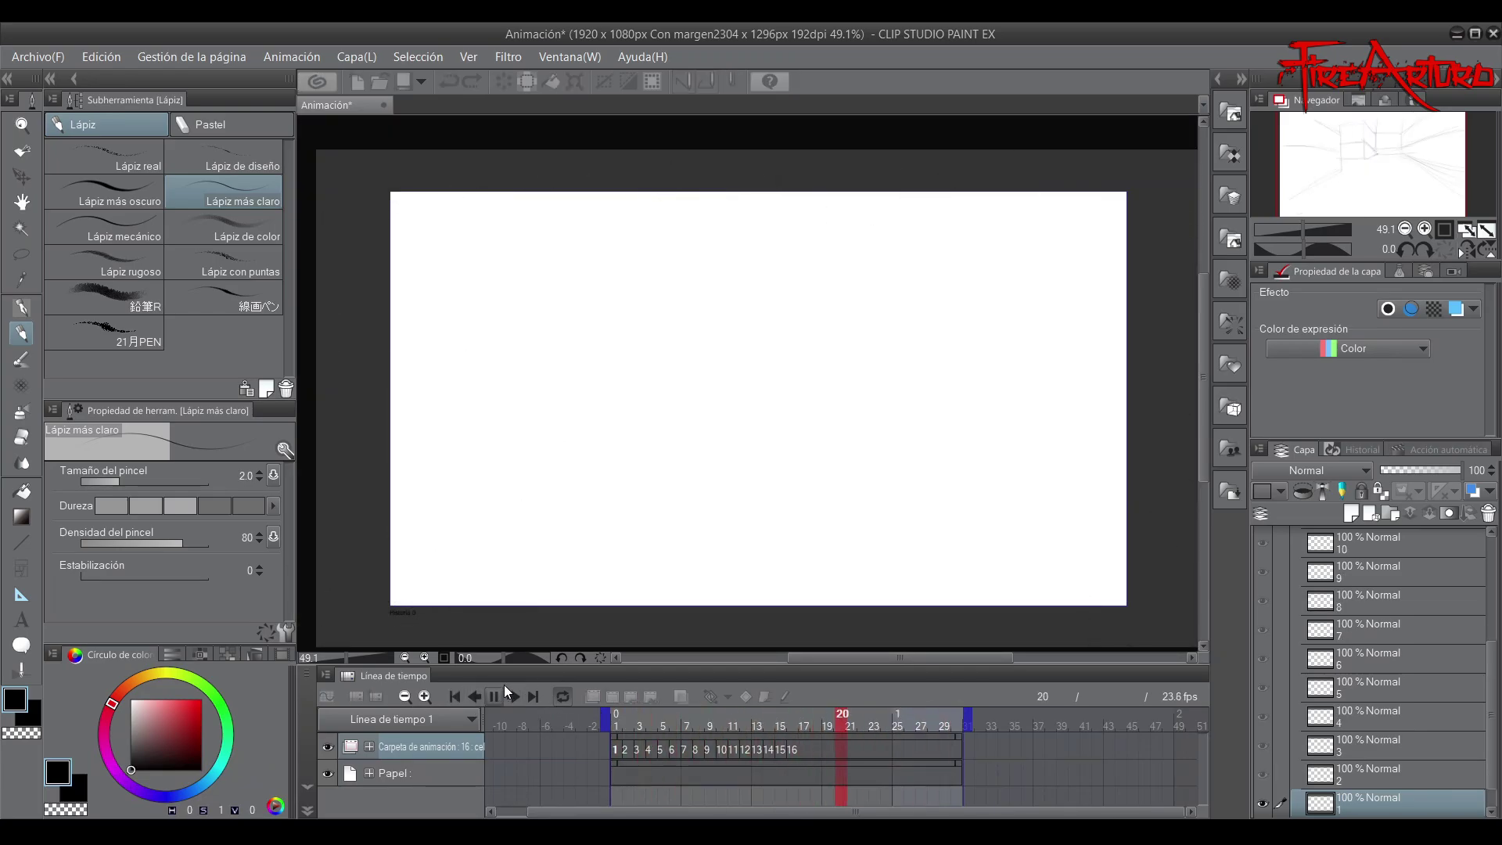
left_click(505, 691)
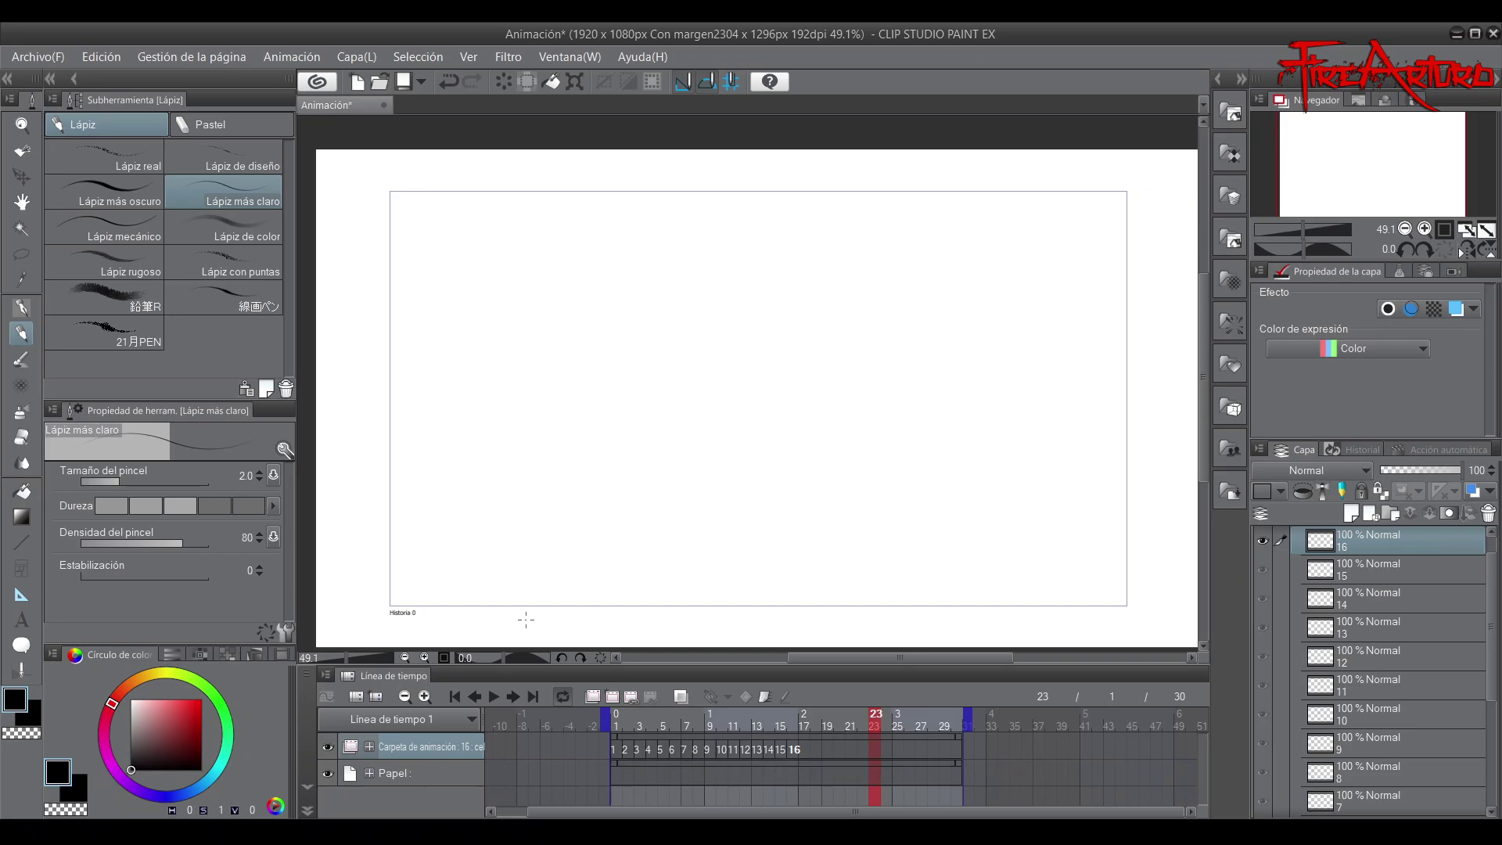
Shorten the timeline's playback range to end at frame 18 and play the animation
mouse_move(967, 714)
left_mouse_down()
mouse_move(805, 709)
mouse_move(831, 709)
left_mouse_up()
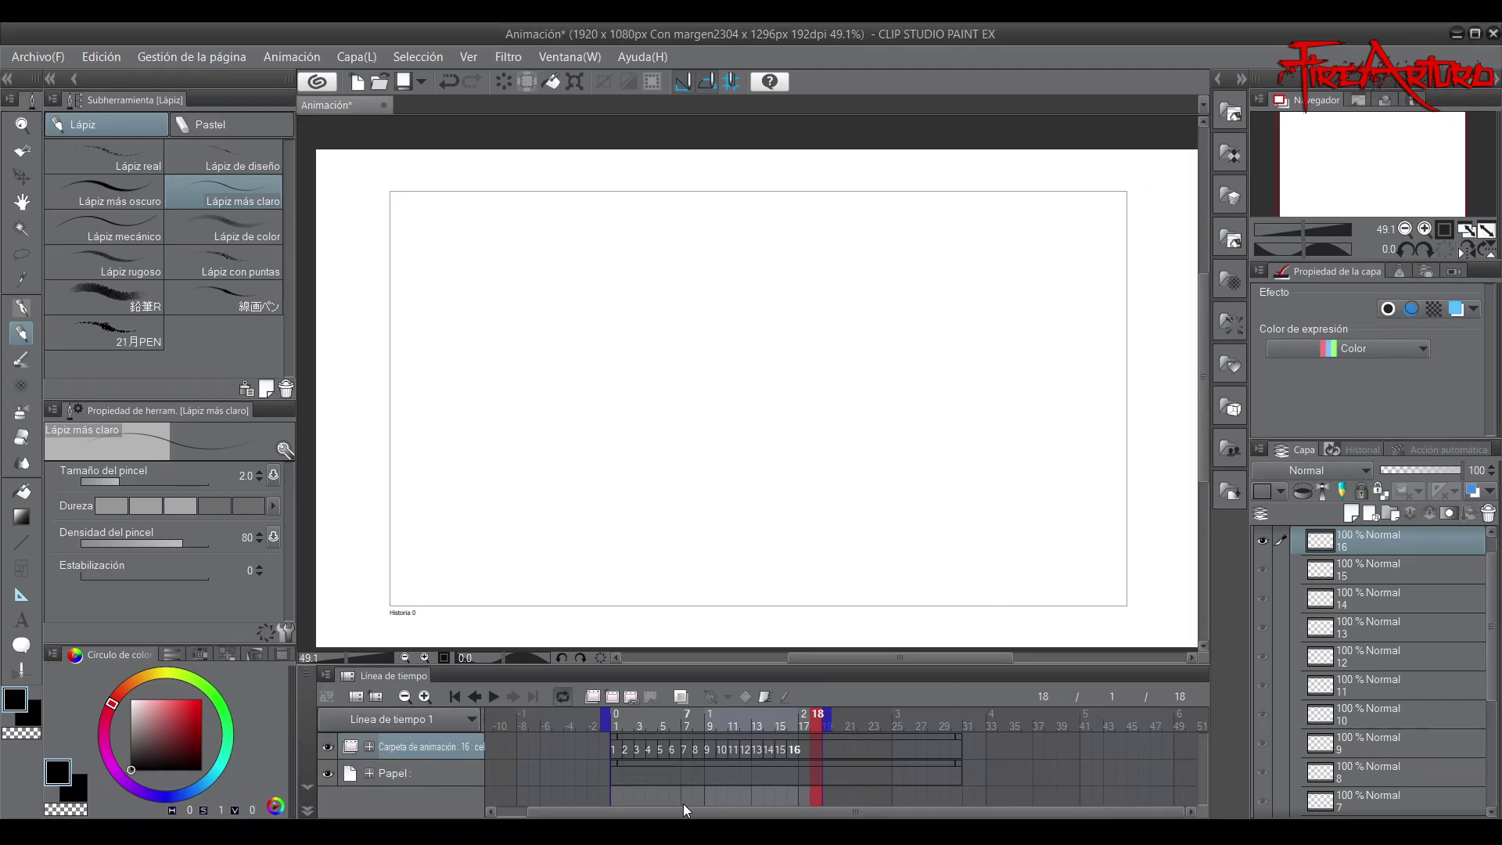
left_click(504, 684)
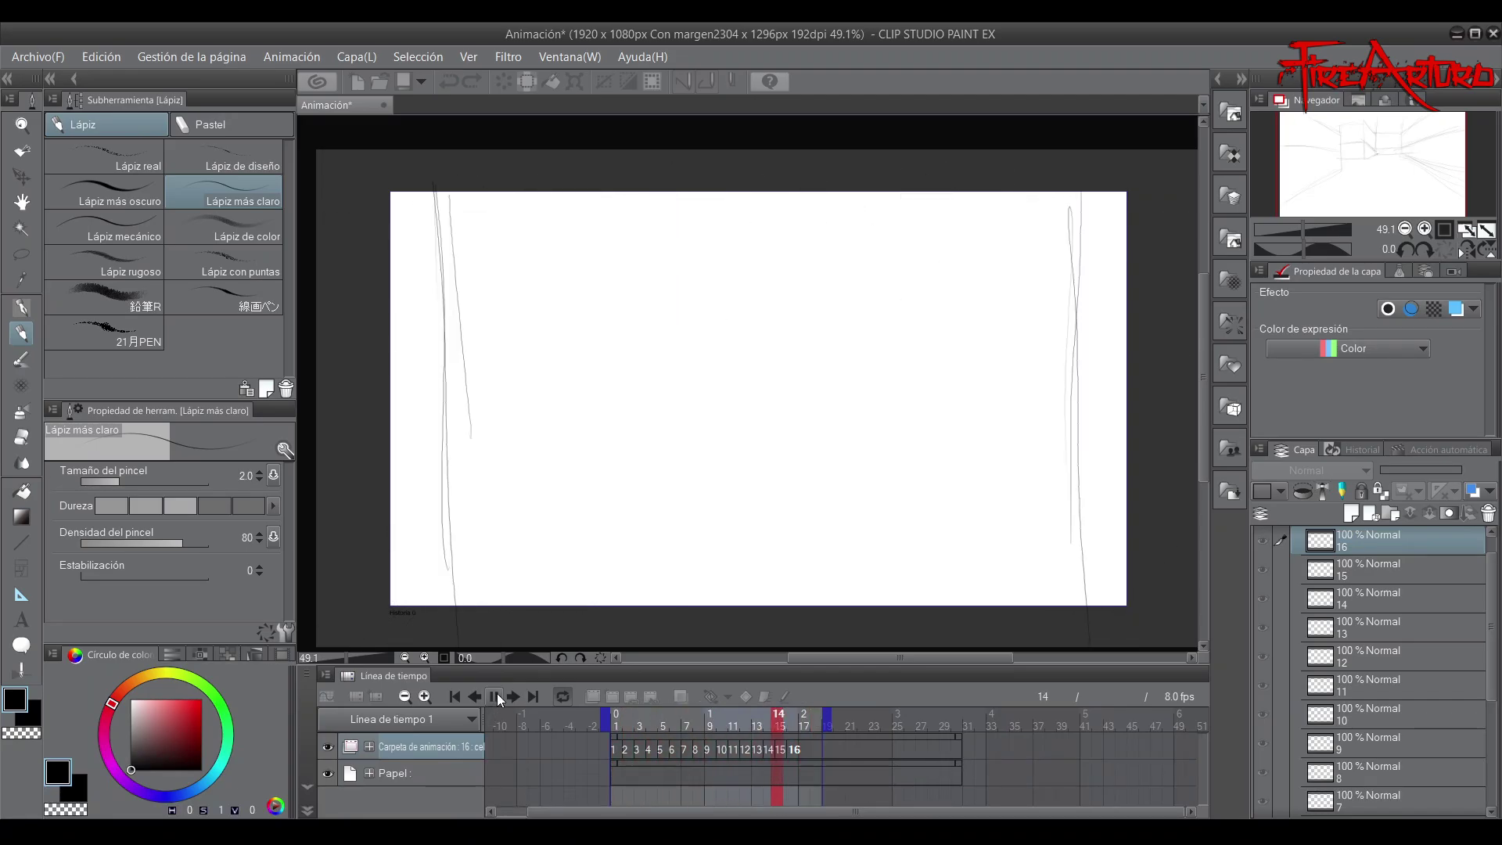
left_click(495, 694)
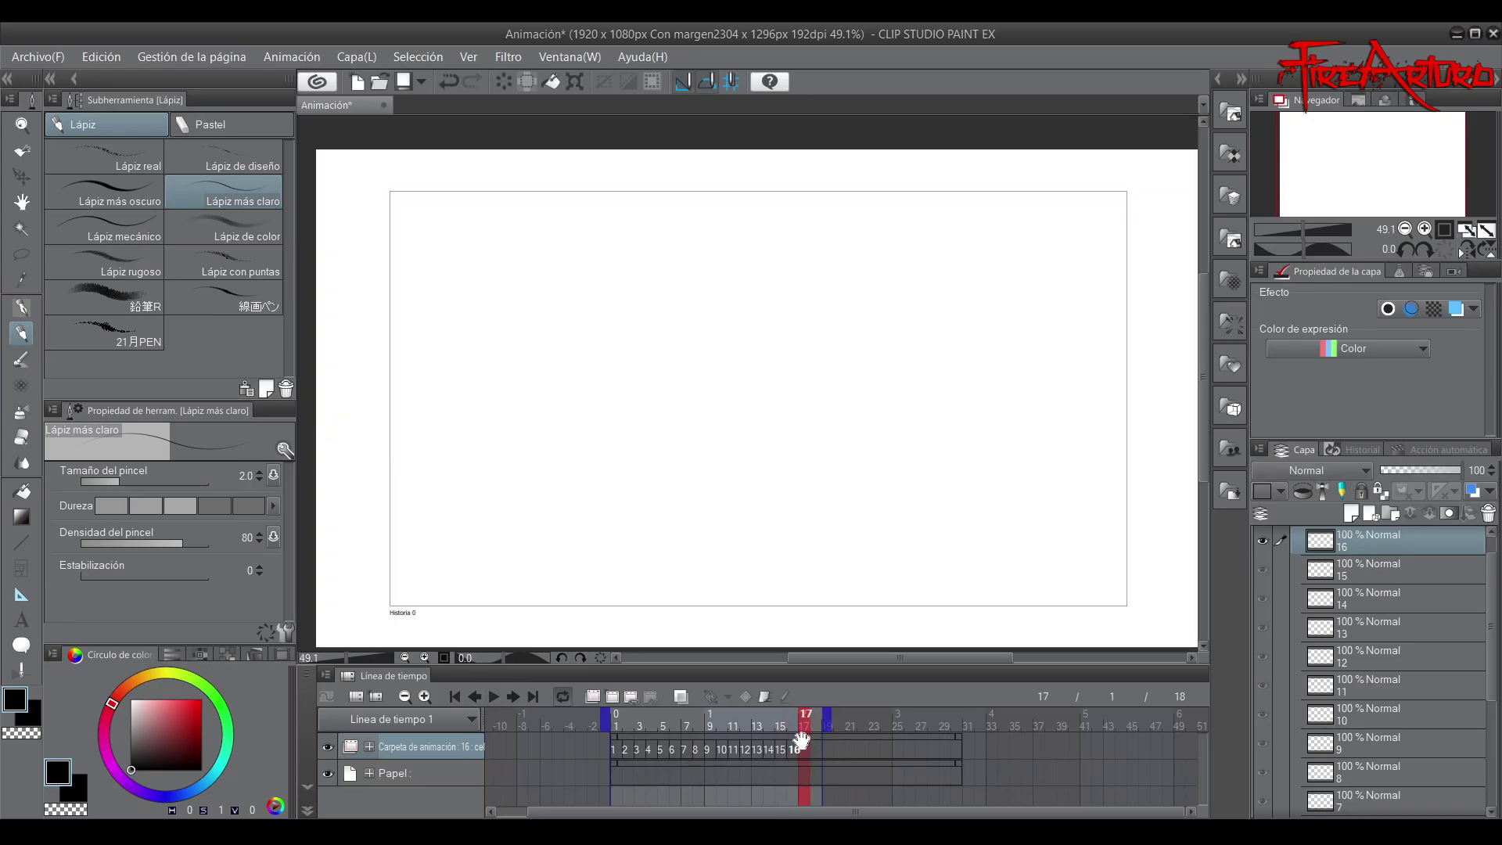
Shift cels 1 to 16 one frame later on the timeline and select cel 1's layer
left_click_drag(802, 745, 590, 749)
left_click_drag(802, 750, 806, 749)
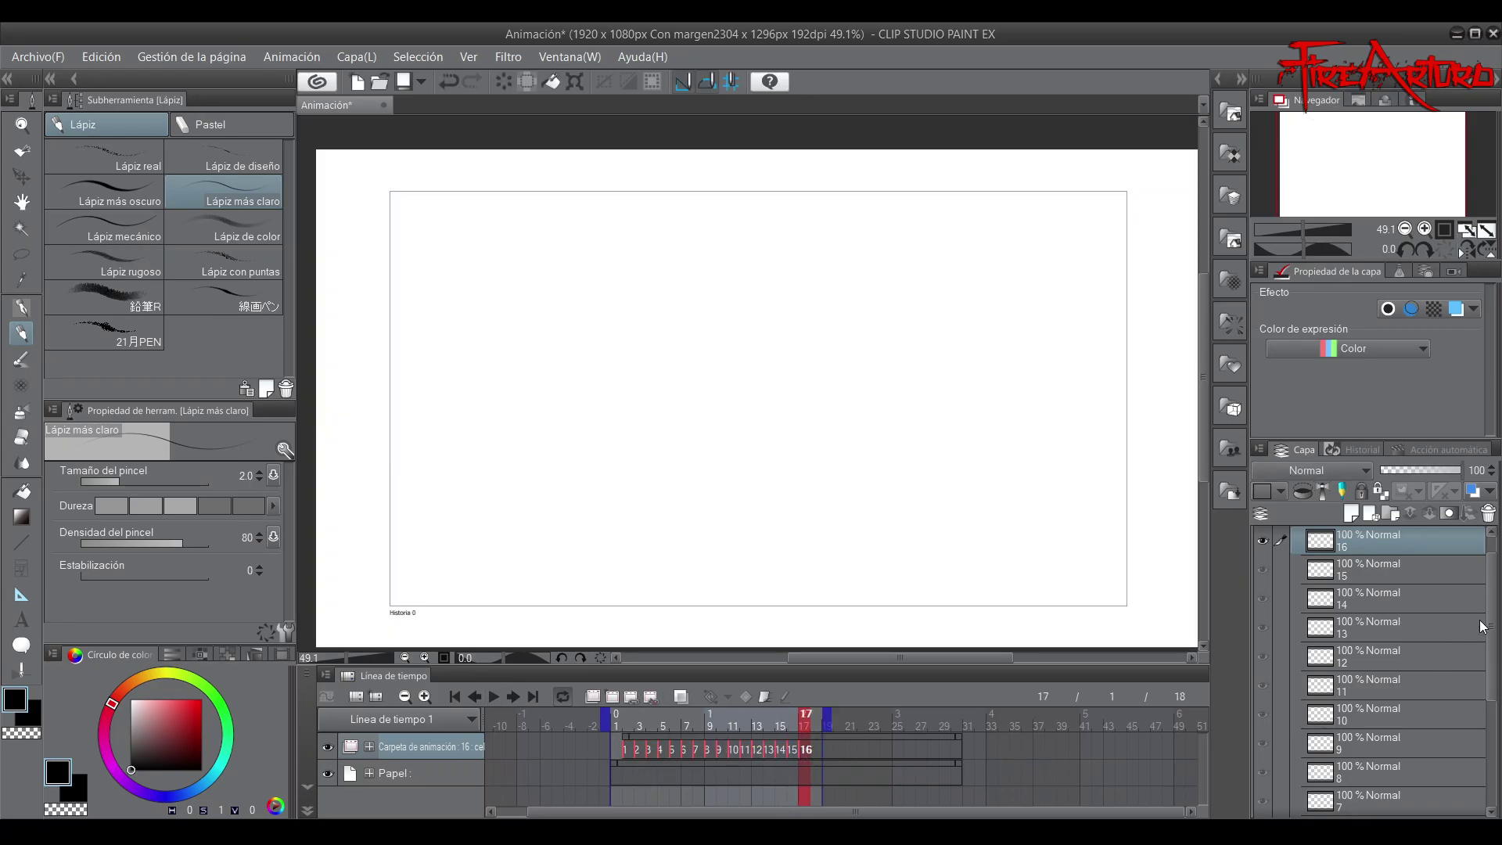
left_click_drag(1493, 650, 1495, 674)
scroll(1496, 680, "down", 3)
left_click(1399, 769)
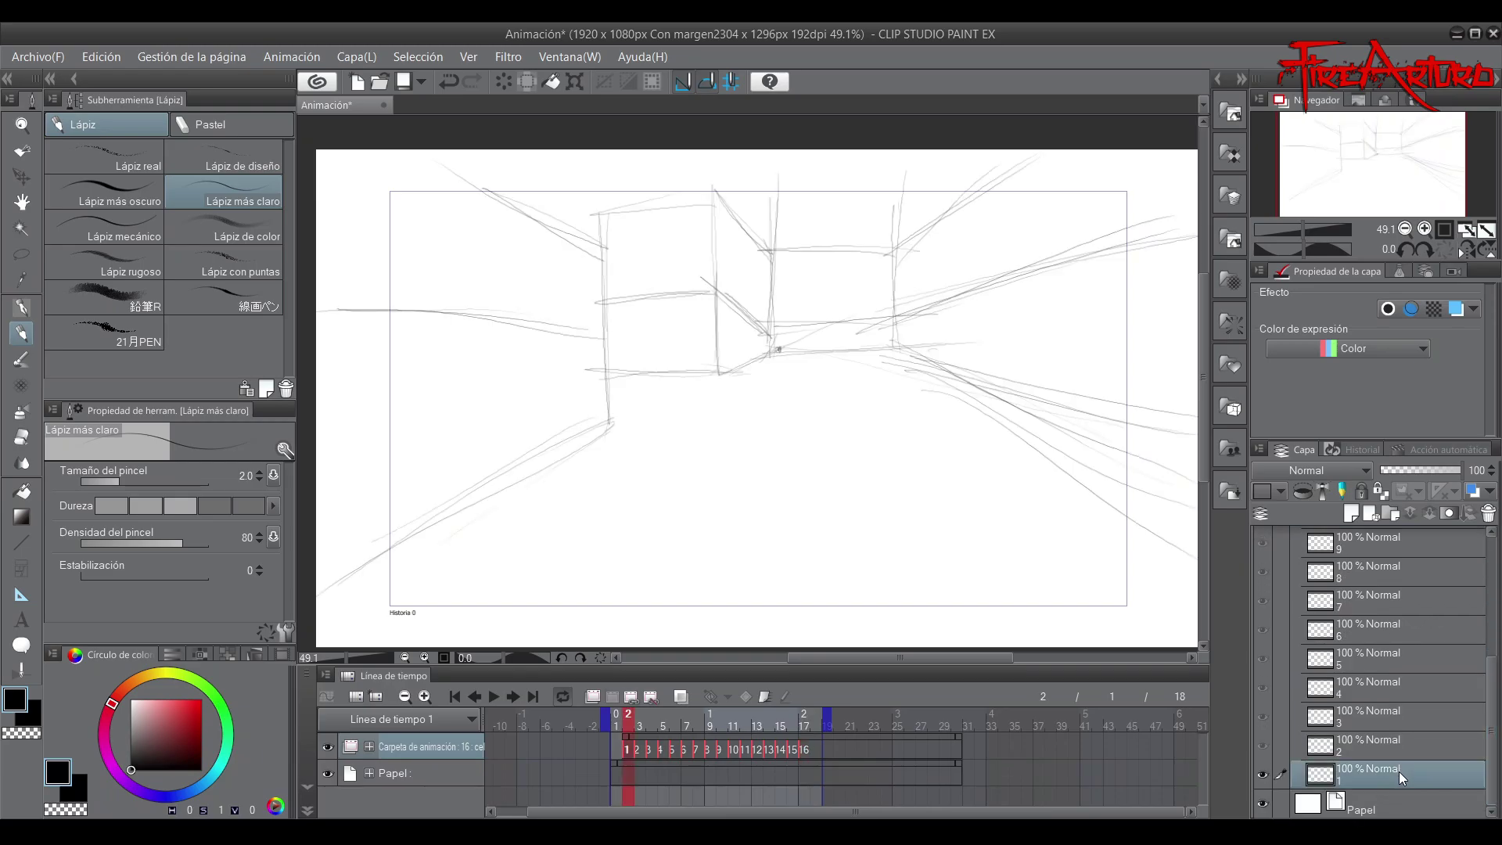
Duplicate cel 1's layer below the original and assign the copy to frame 1 of the timeline
left_click_drag(1374, 772, 1378, 806)
left_click(1355, 796)
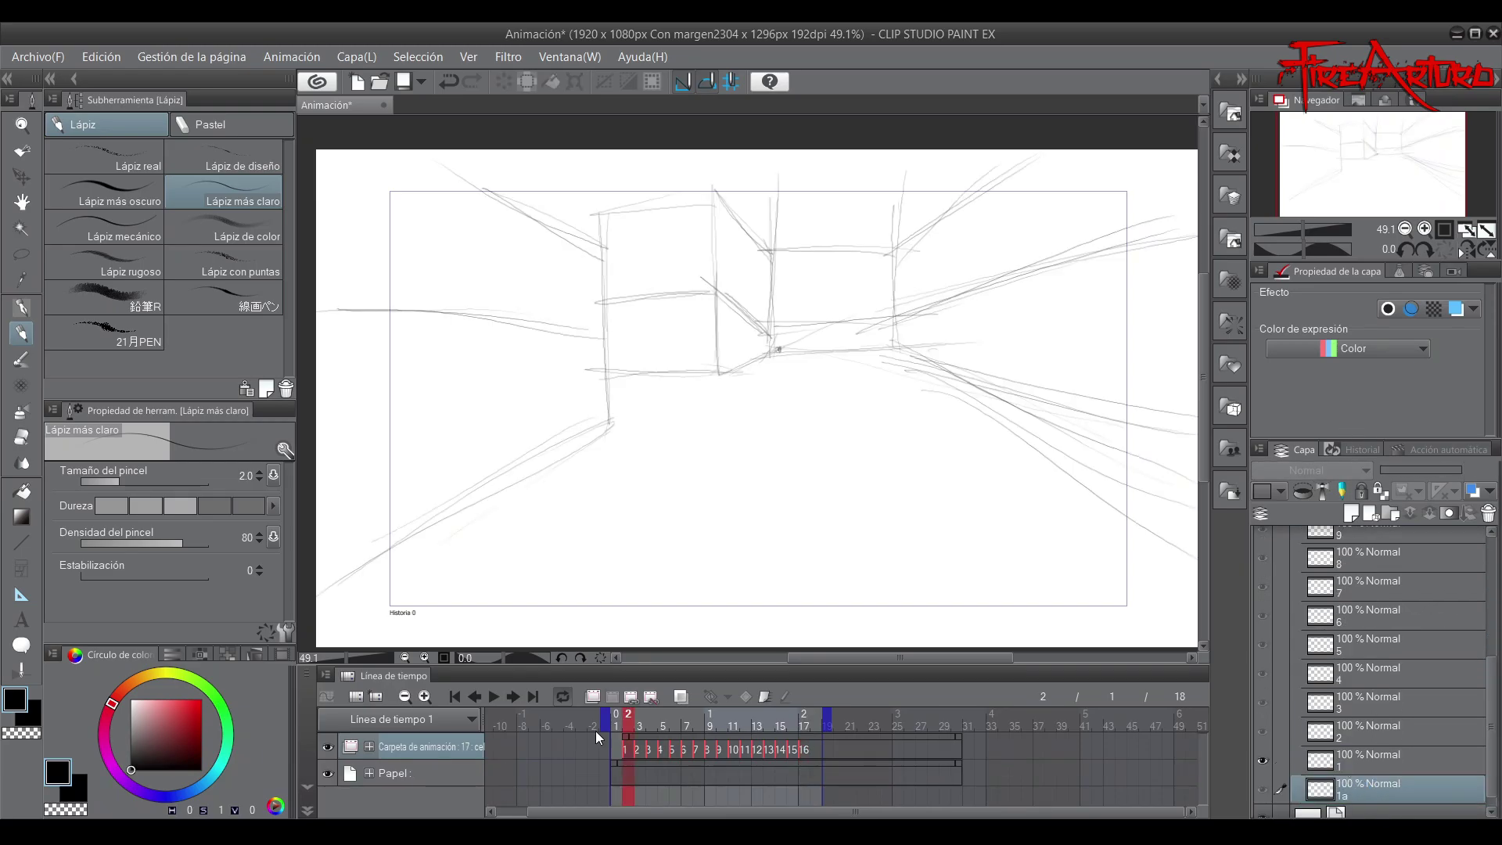
left_click(614, 748)
left_click(669, 419)
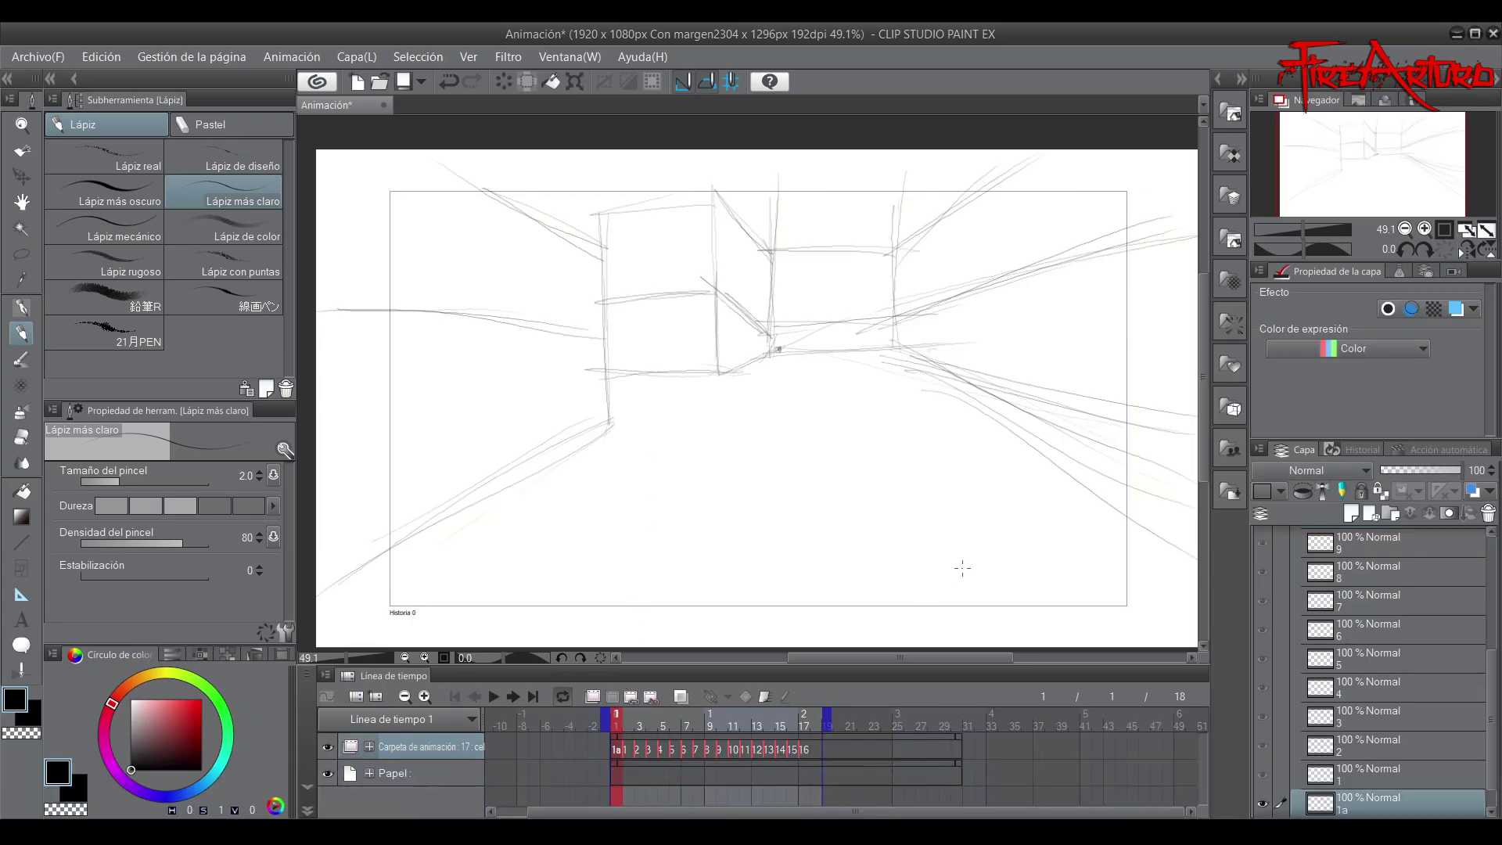
Scale the duplicated corridor drawing at frame 1 down to 80% about its centre
key("ctrl+t")
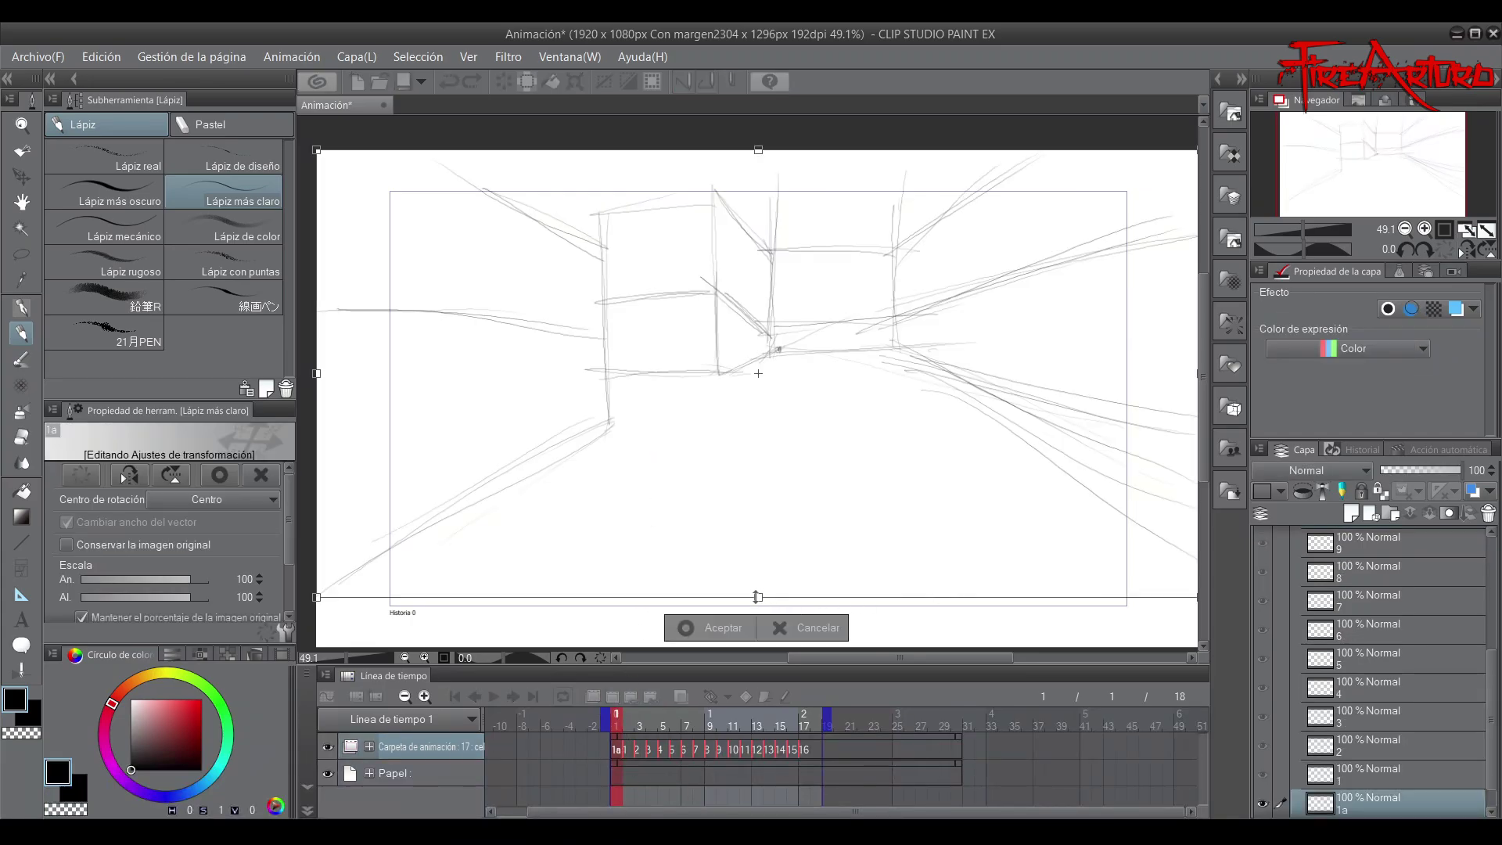
left_click_drag(758, 598, 767, 553)
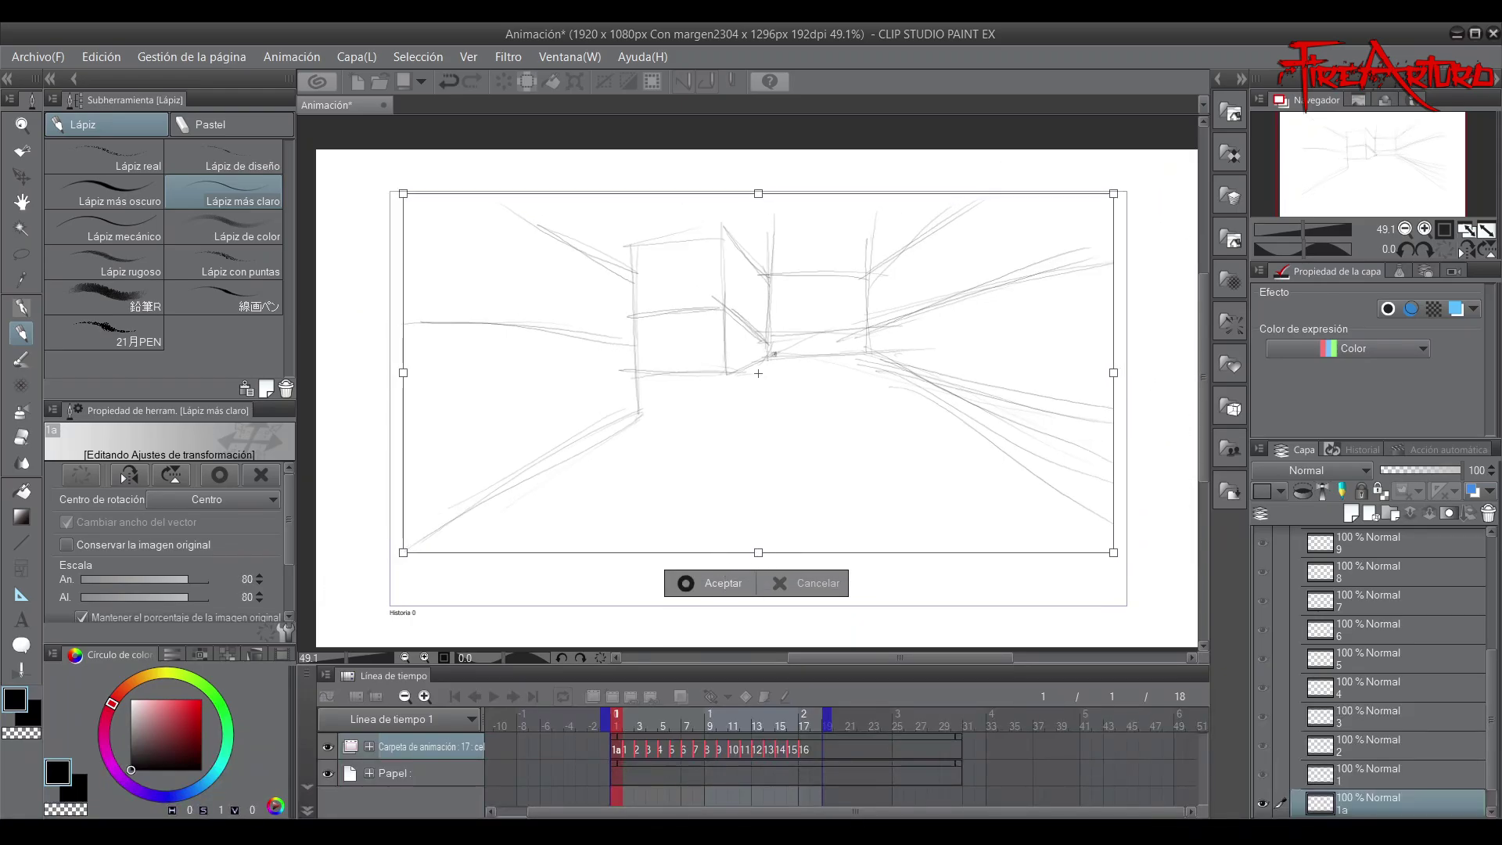
left_click(712, 582)
Extend the reduced sketch's lower-left floor line and the tops of its four vertical wall lines, and play the animation
left_click_drag(432, 534, 331, 607)
left_click_drag(430, 536, 338, 610)
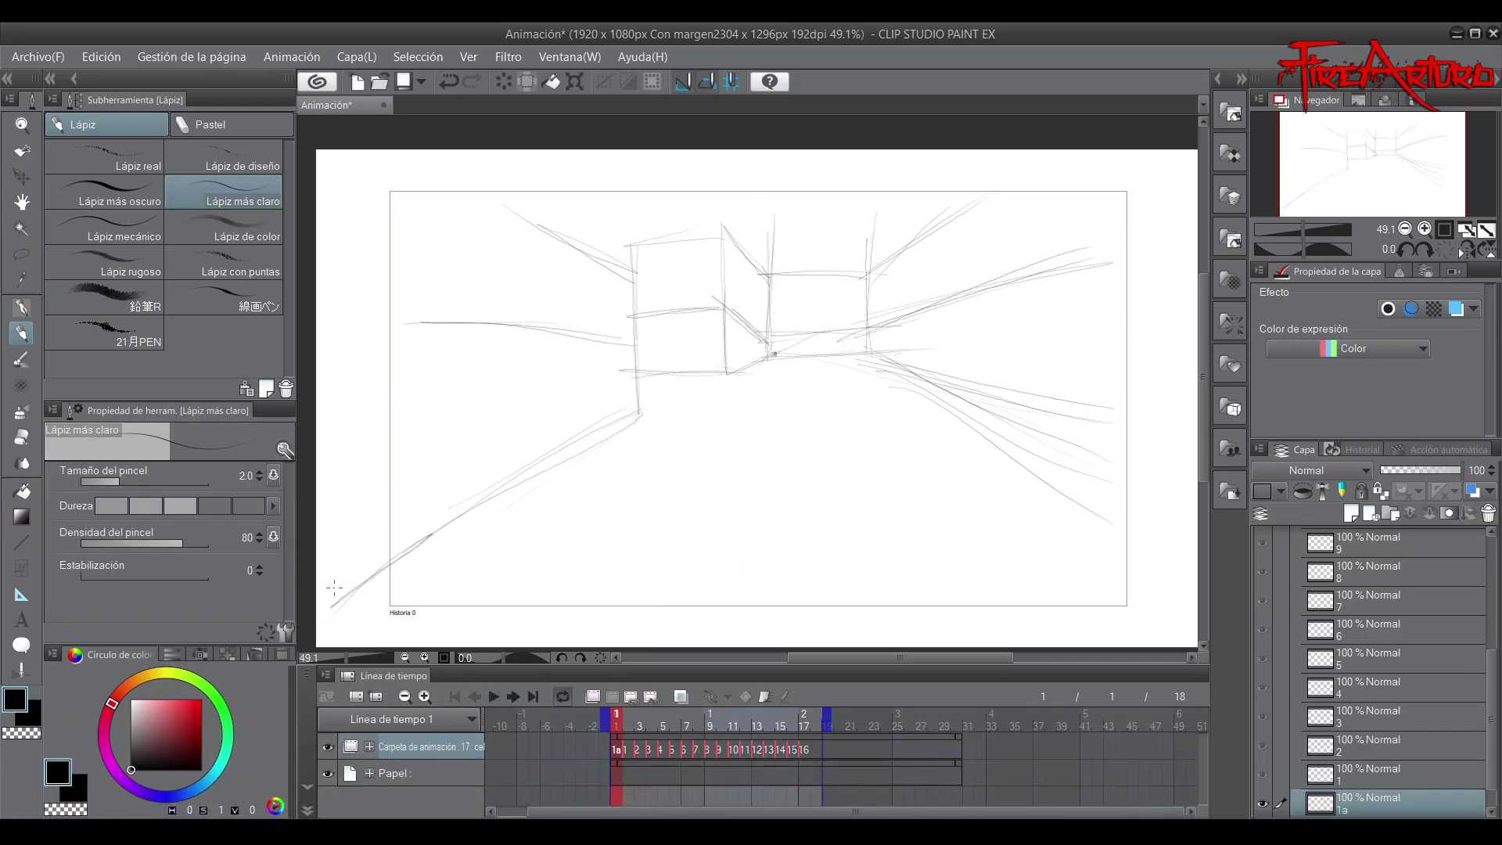
left_click_drag(629, 178, 633, 291)
left_click_drag(718, 185, 720, 265)
left_click_drag(772, 181, 772, 275)
left_click_drag(876, 184, 872, 293)
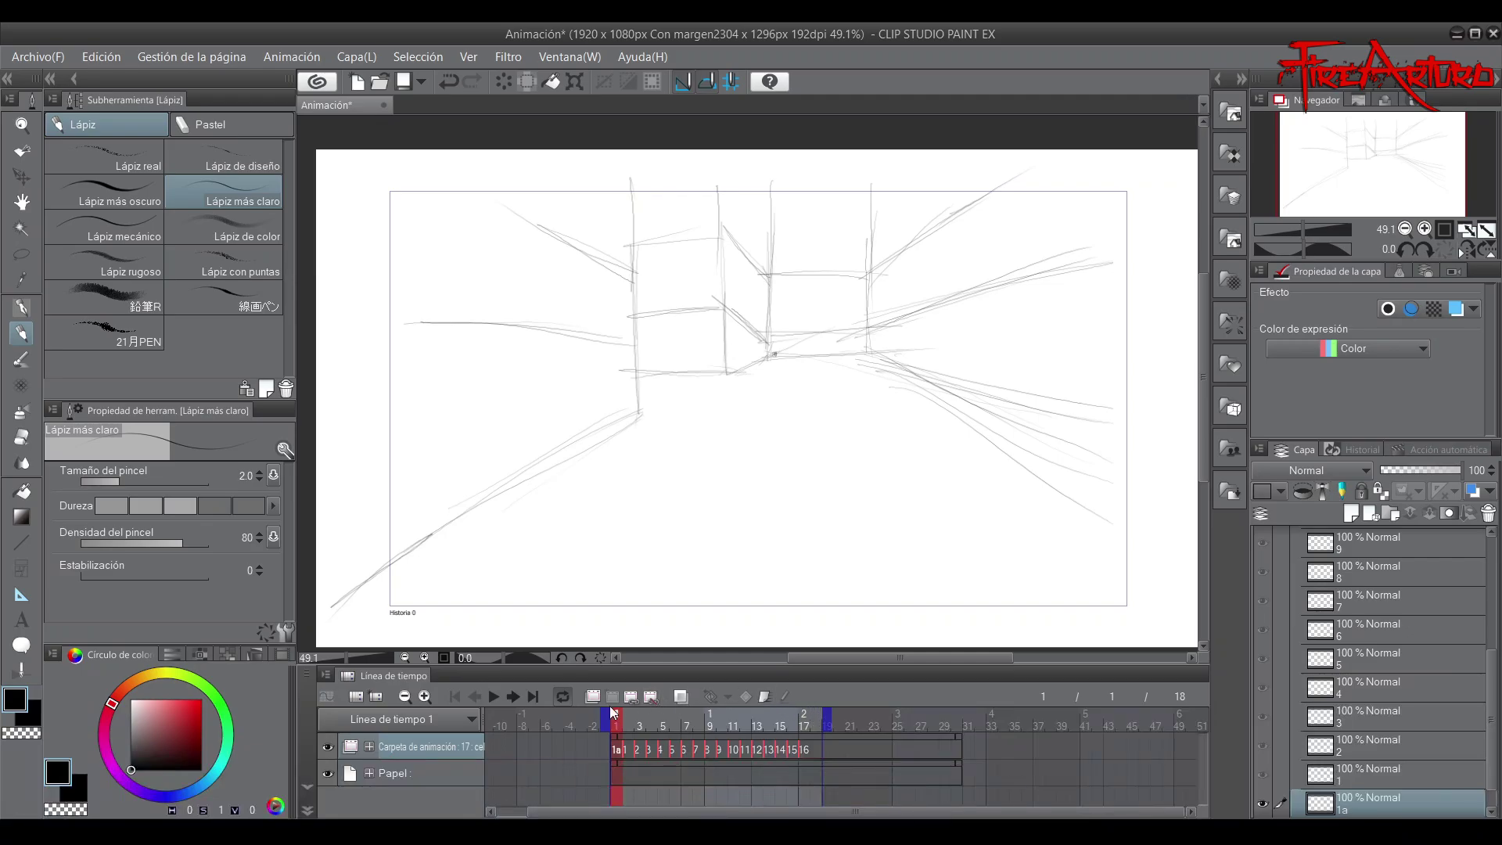
left_click(496, 697)
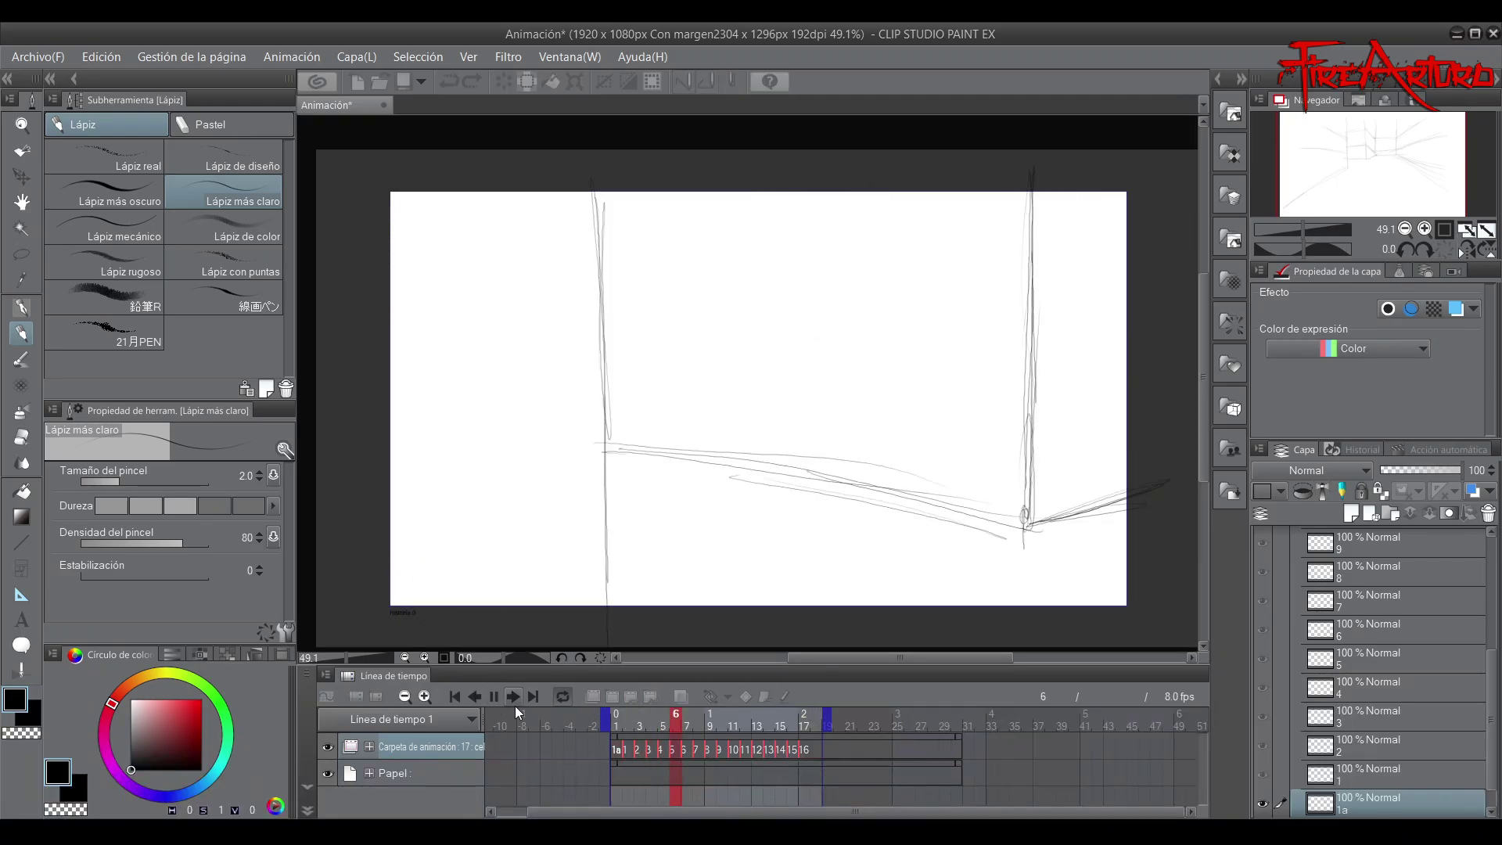